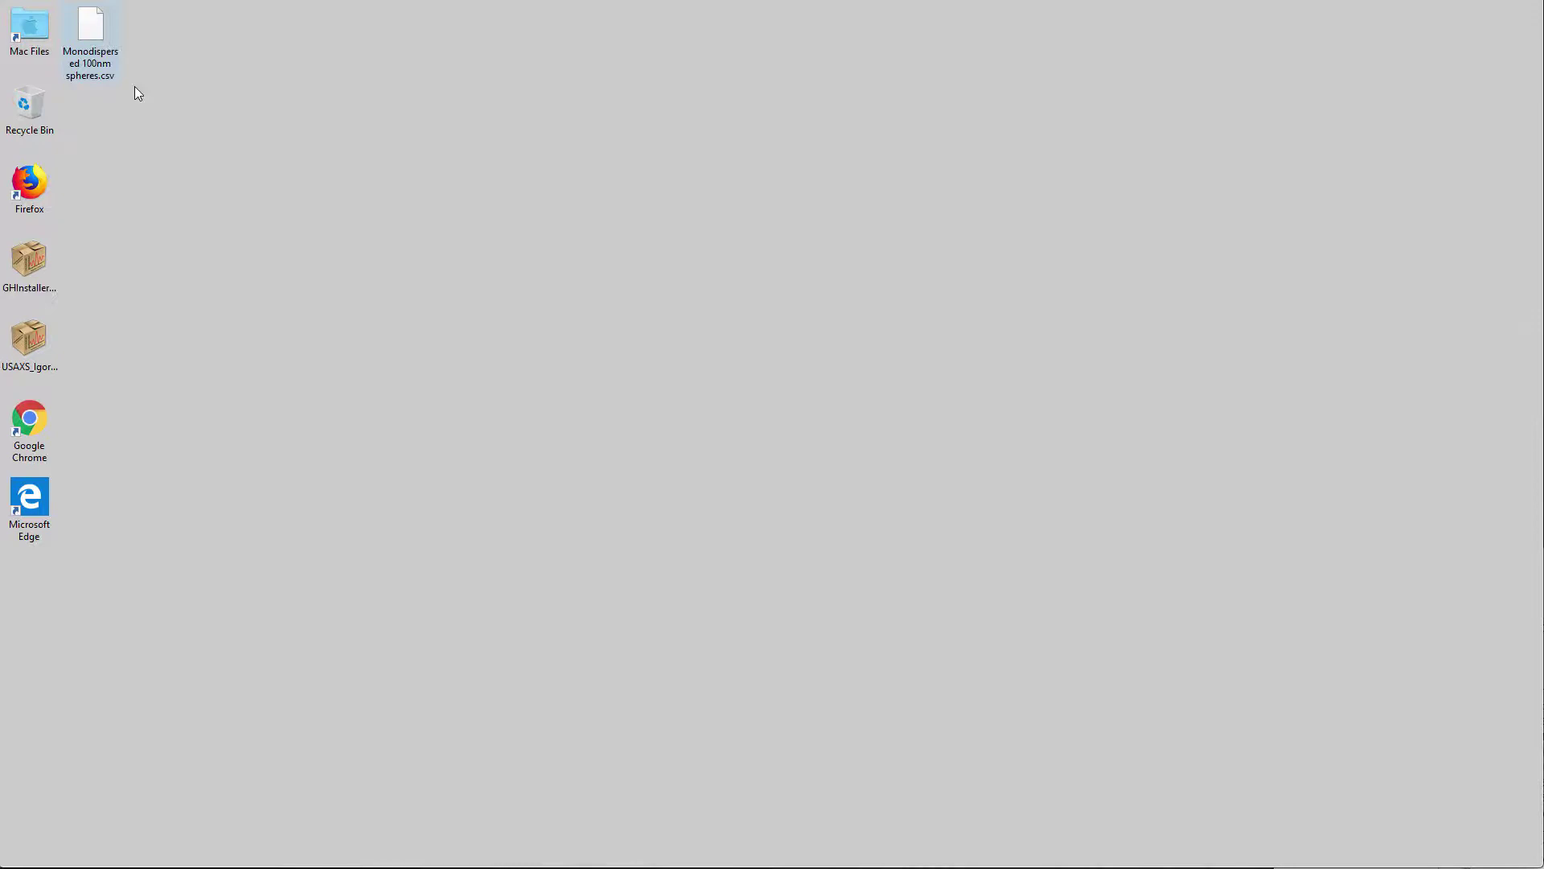
Open the spheres CSV in Notepad, check its two comma-separated numeric columns, then close it.
{"action": "right_click", "coordinate": [92, 27]}
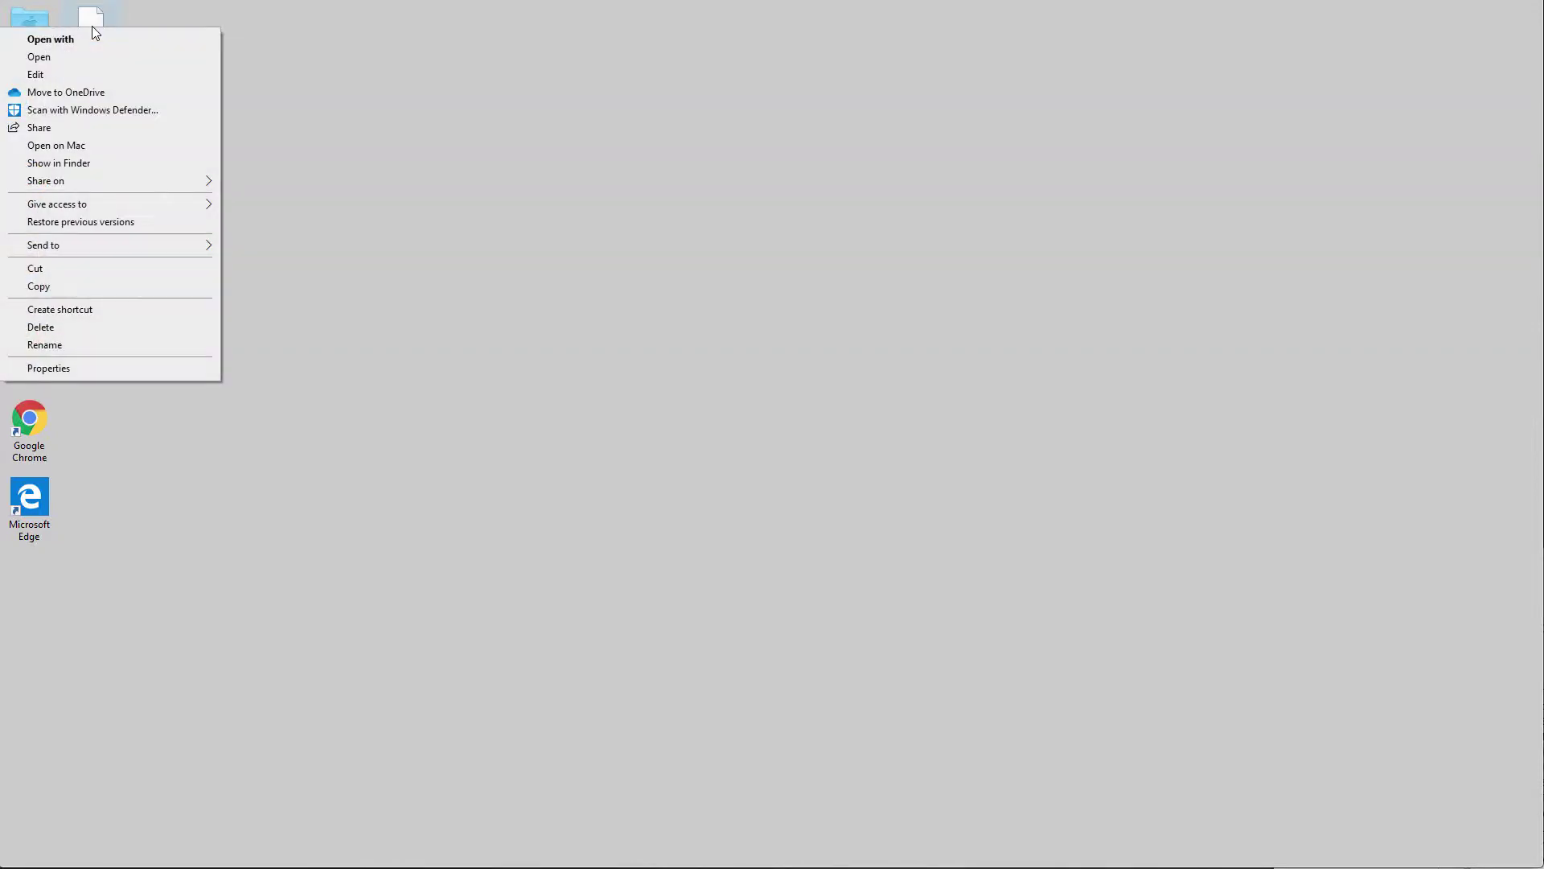
{"action": "left_click", "coordinate": [82, 74]}
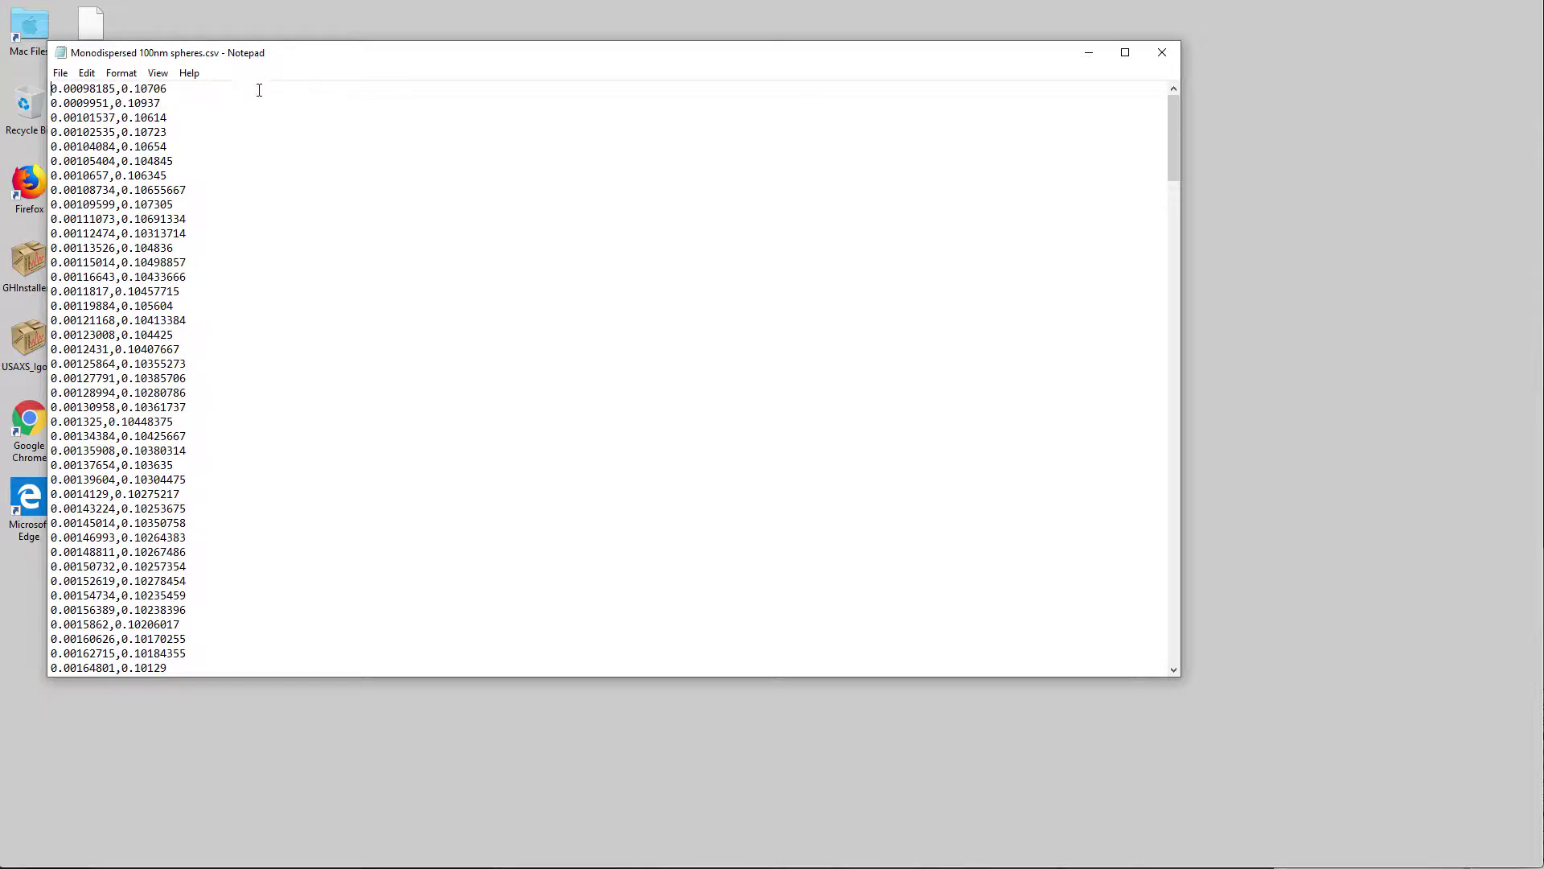
{"action": "left_click", "coordinate": [1163, 56]}
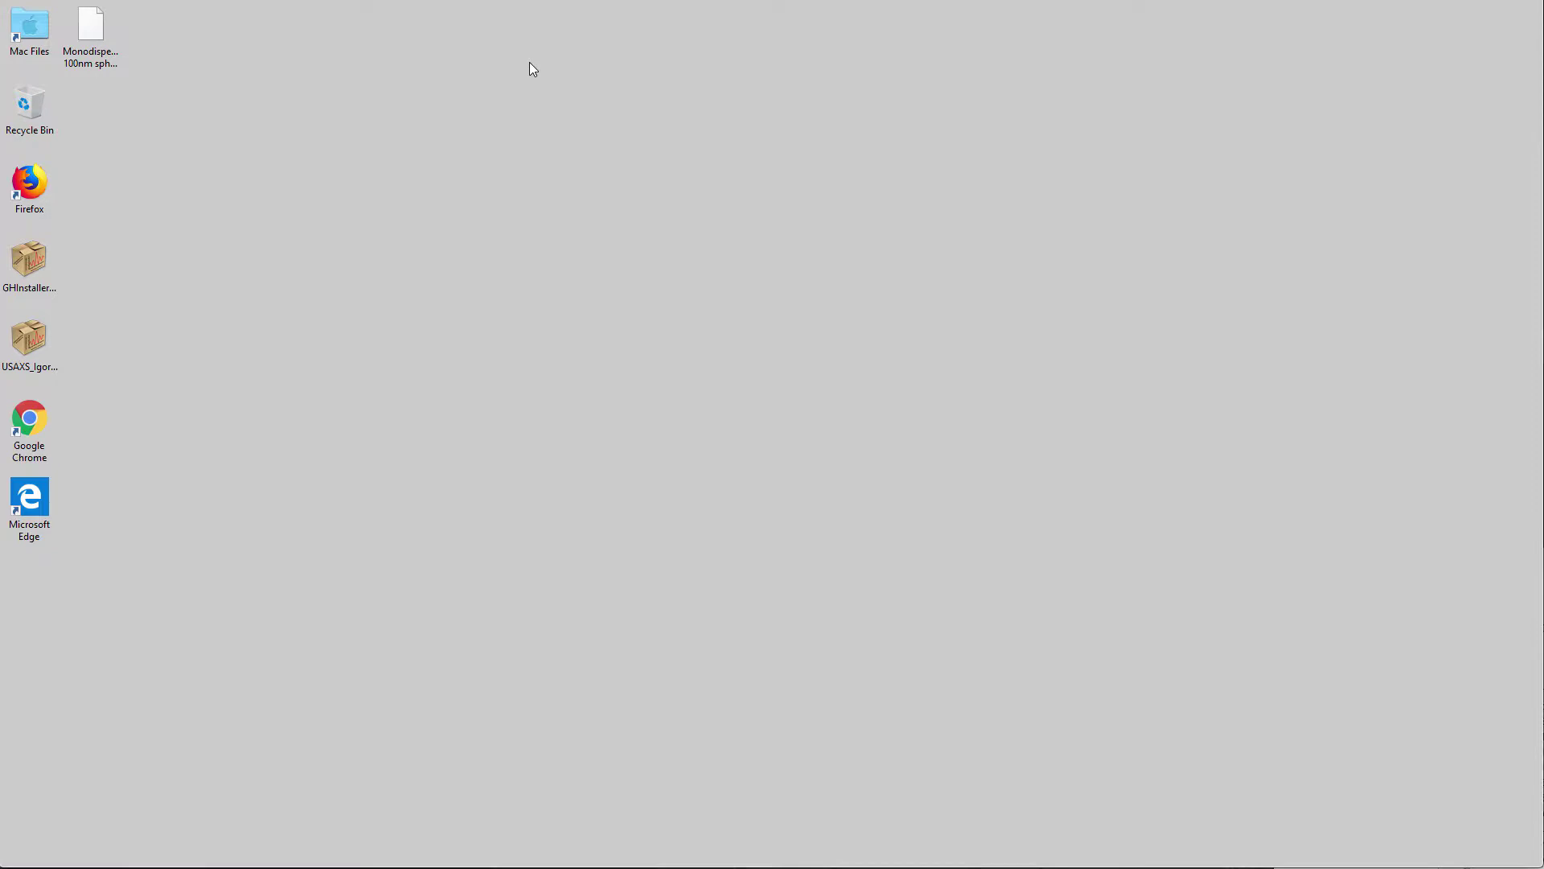
{"action": "mouse_move", "coordinate": [305, 1]}
Launch Igor Pro 8 and load the Irena SAS macros (version 2.69) to add the SAS menu.
{"action": "mouse_move", "coordinate": [214, 1]}
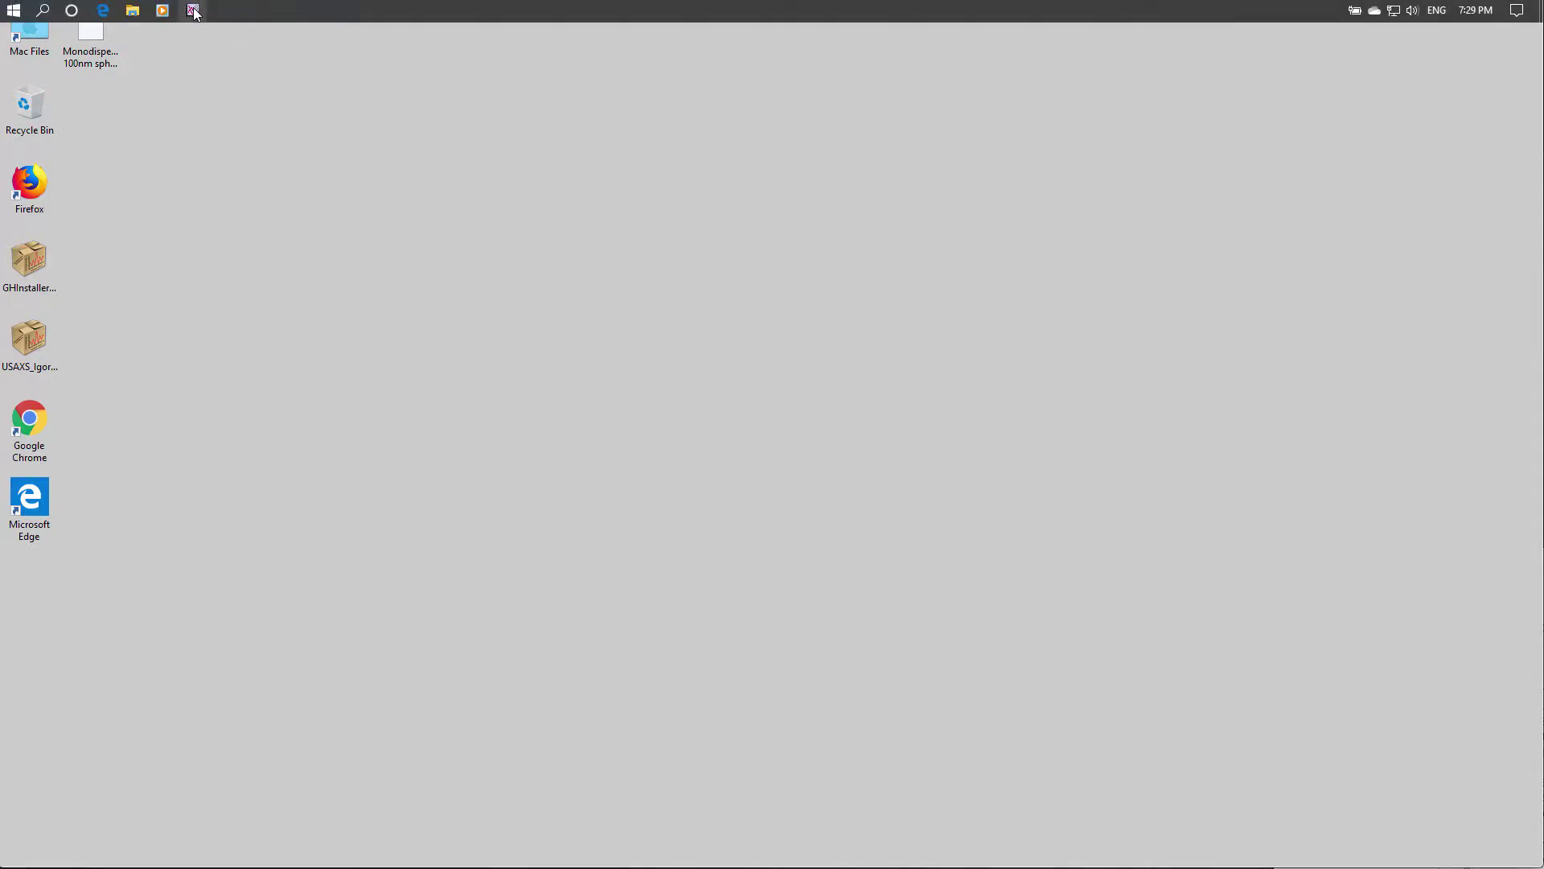
{"action": "left_click", "coordinate": [194, 12]}
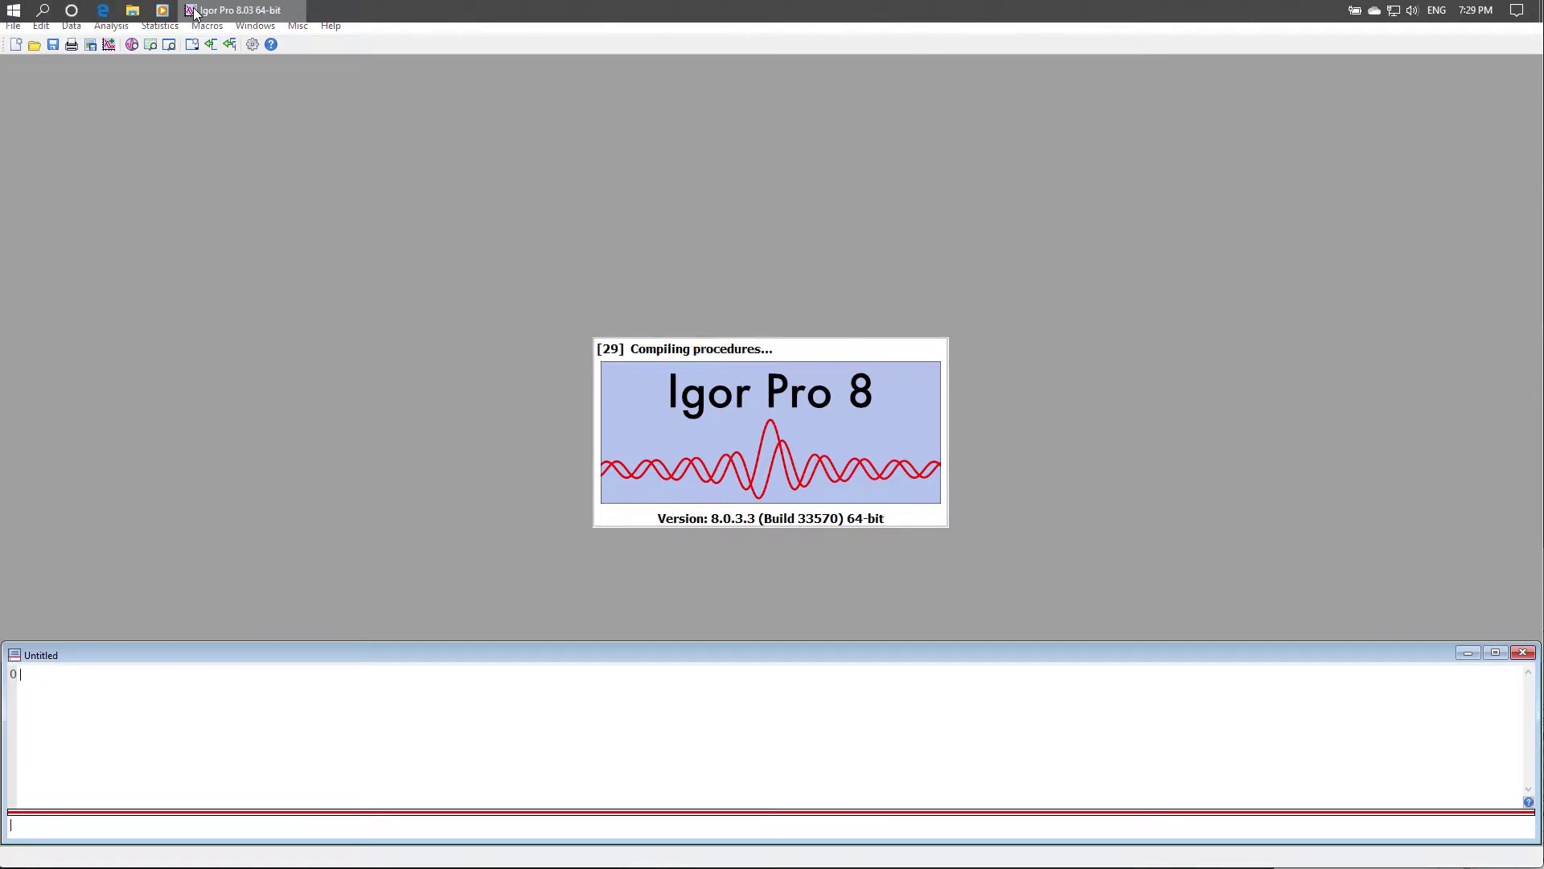
{"action": "left_click", "coordinate": [207, 26]}
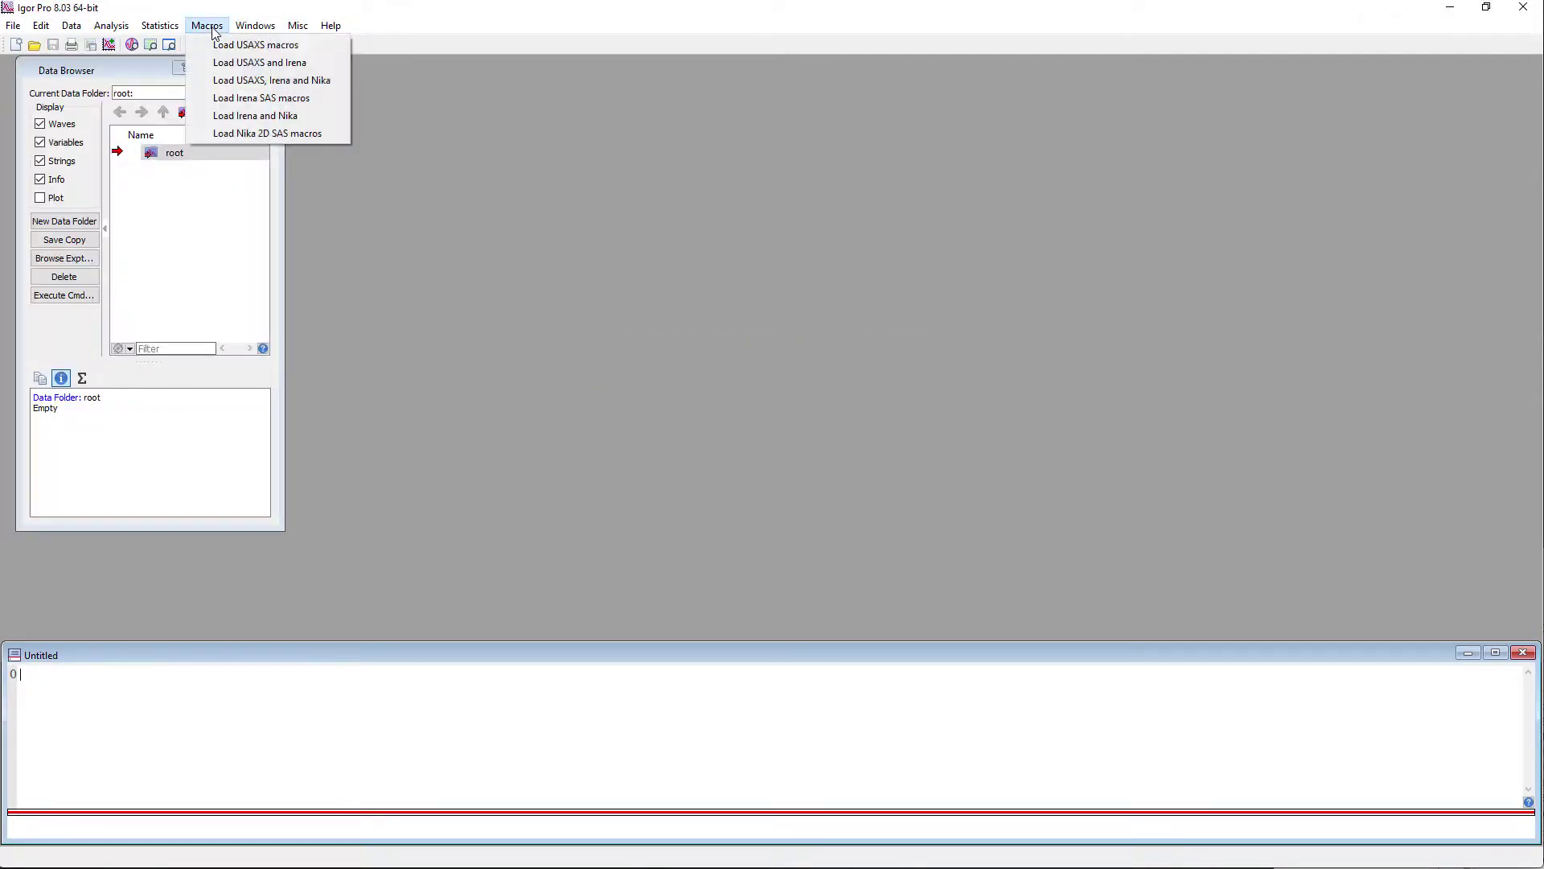
{"action": "left_click", "coordinate": [221, 98]}
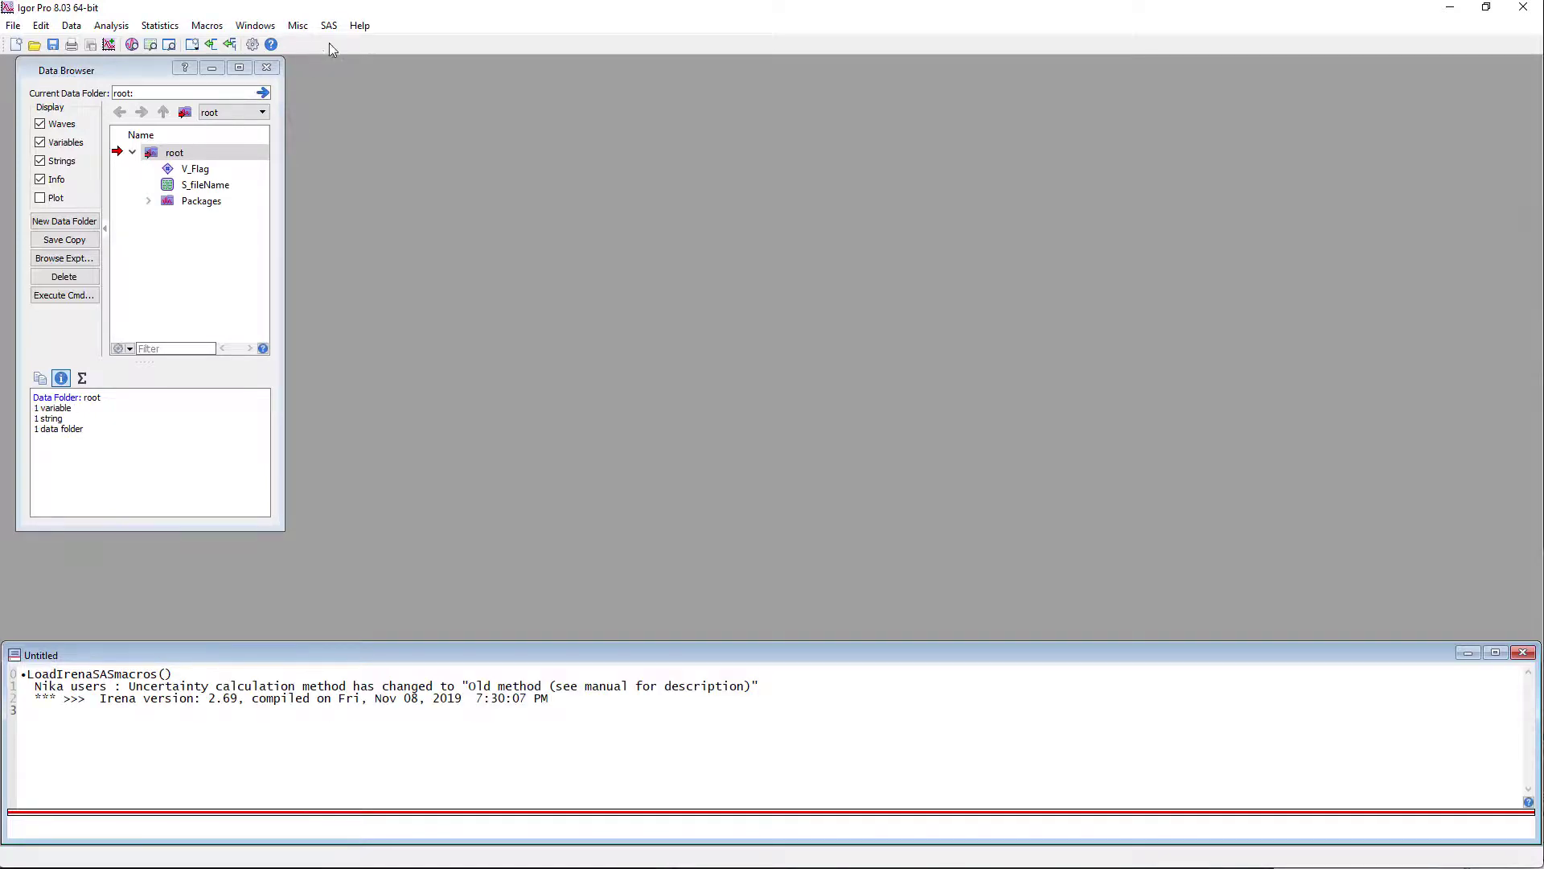
{"action": "left_click", "coordinate": [331, 26]}
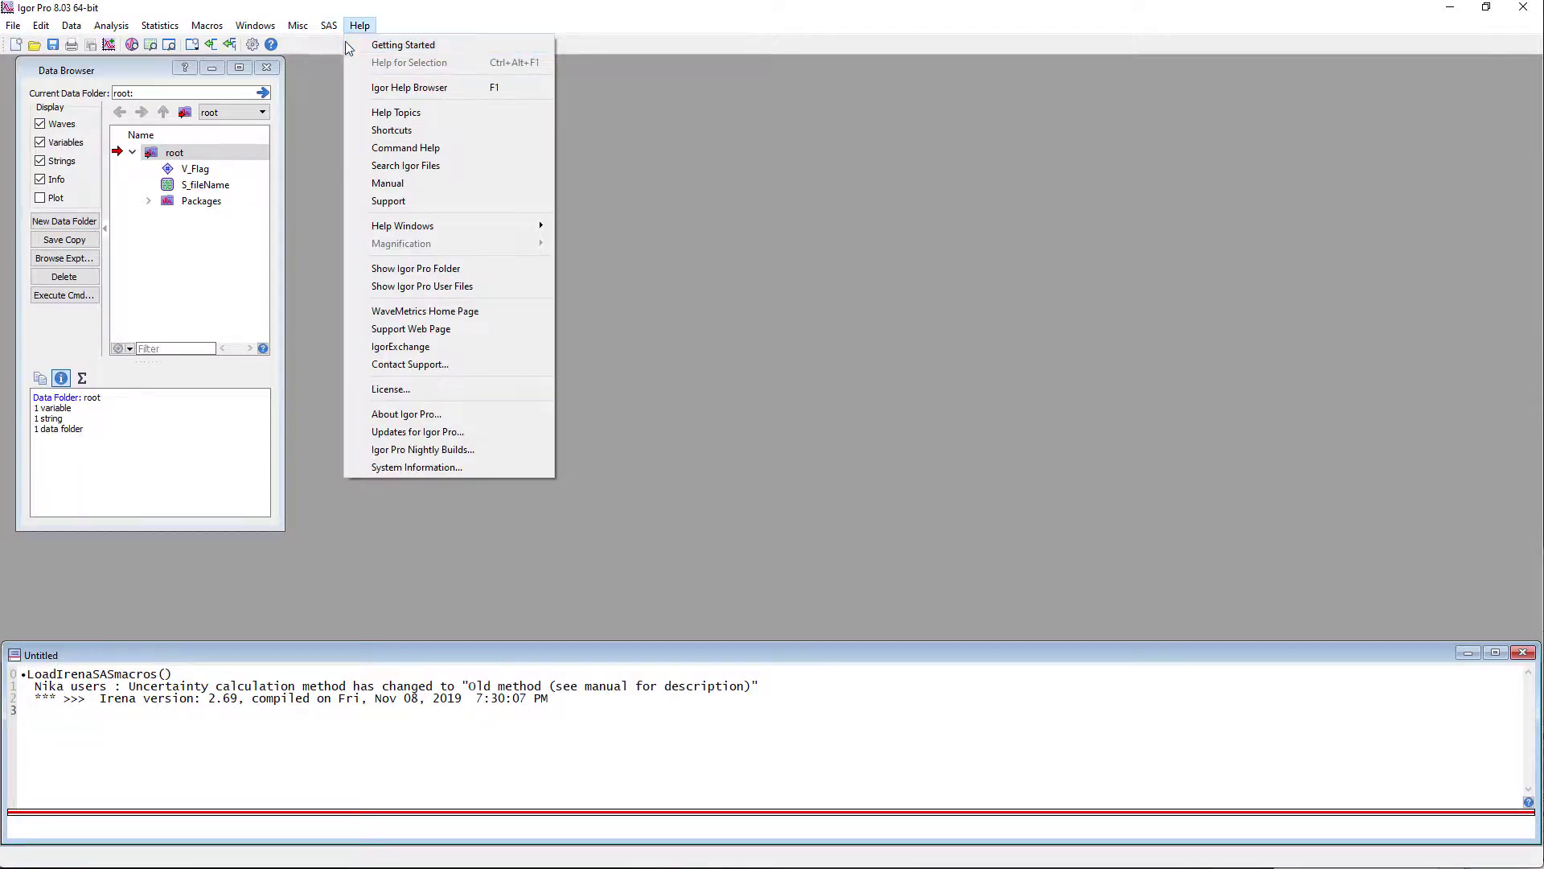
Open the Import ASCII SAS data panel and set its data path to the Desktop.
{"action": "mouse_move", "coordinate": [332, 51]}
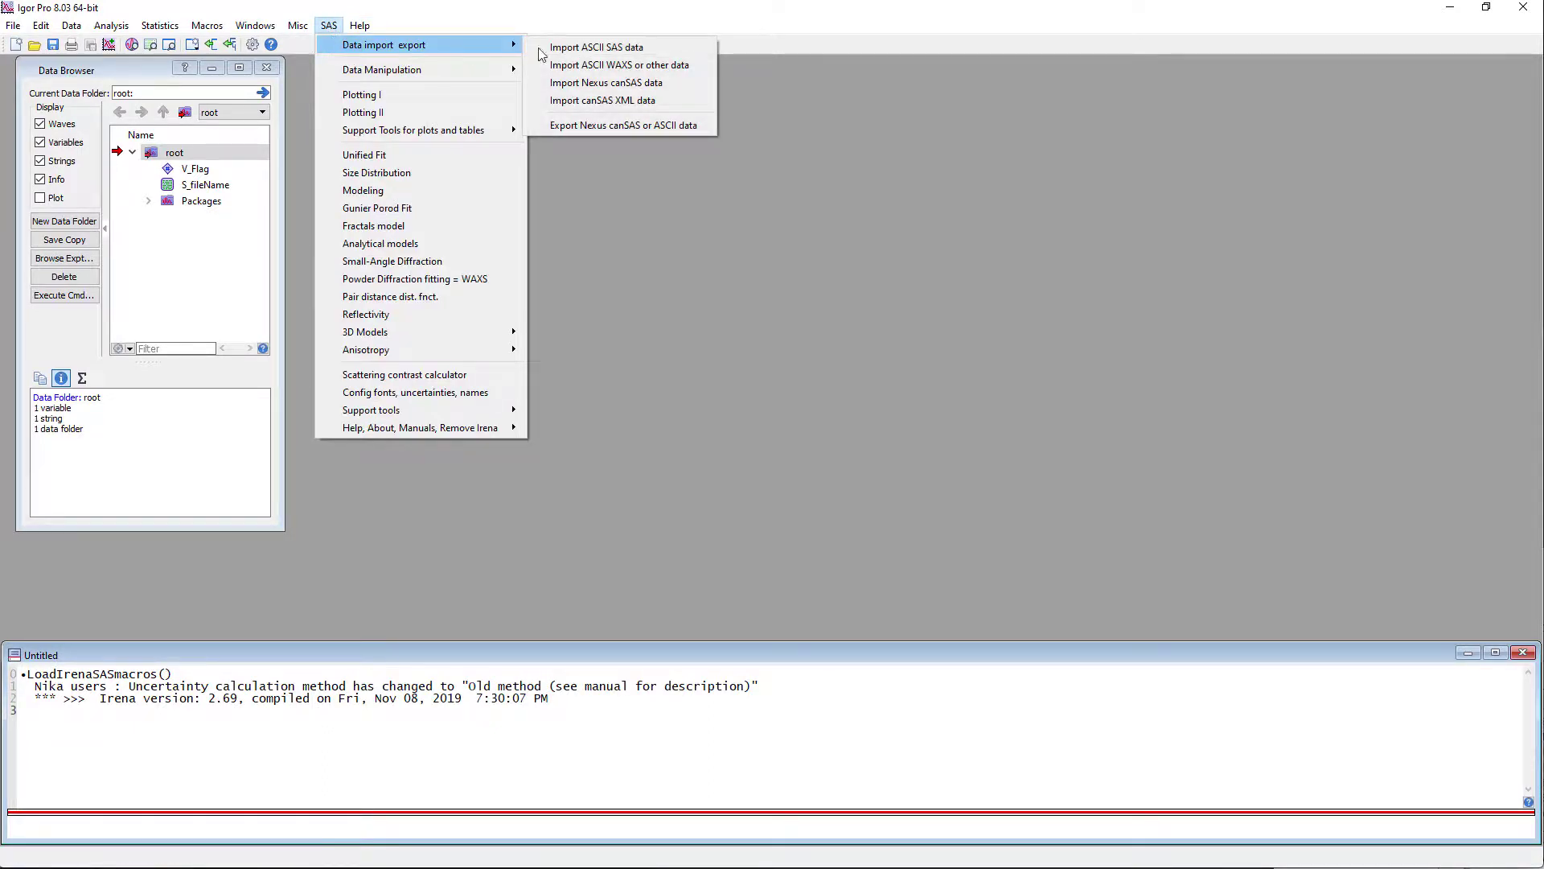
{"action": "left_click", "coordinate": [589, 48]}
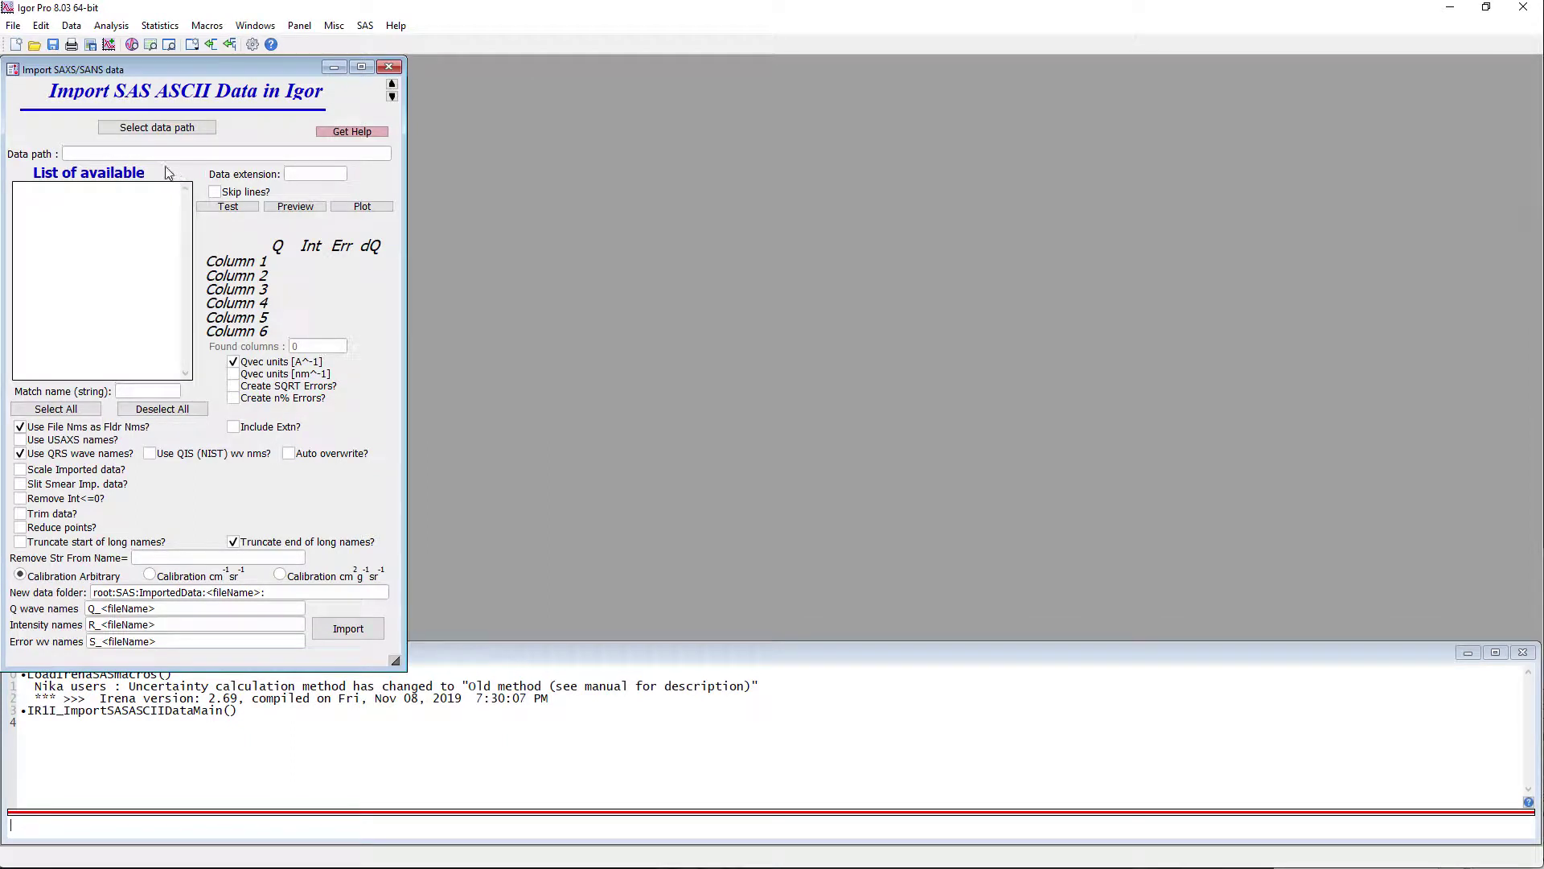
{"action": "left_click", "coordinate": [170, 128]}
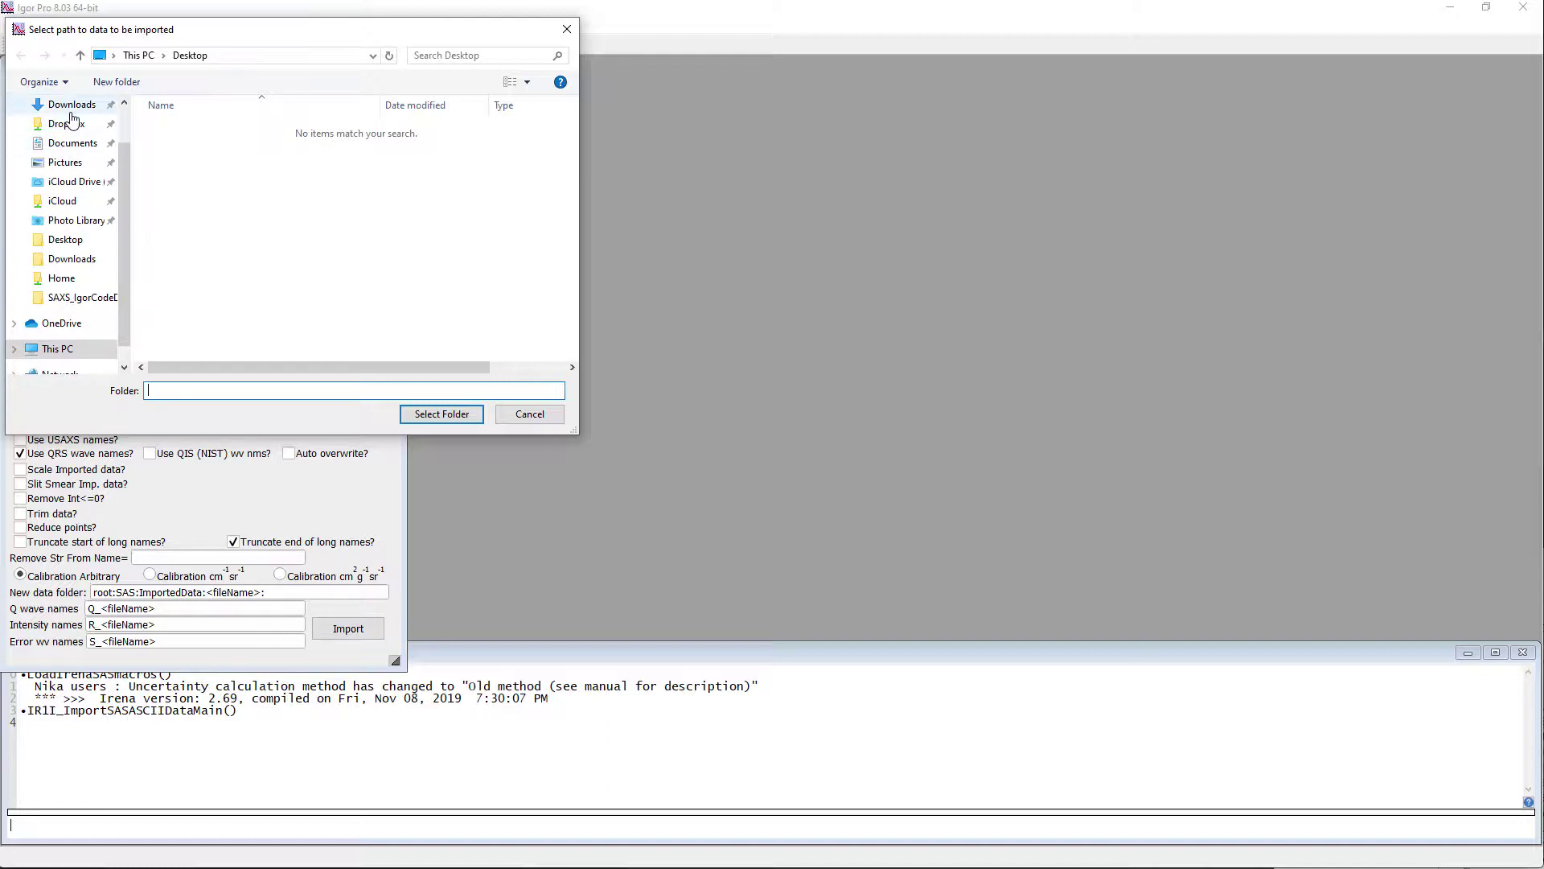
{"action": "scroll", "coordinate": [122, 148], "scroll_direction": "up", "scroll_amount": 1}
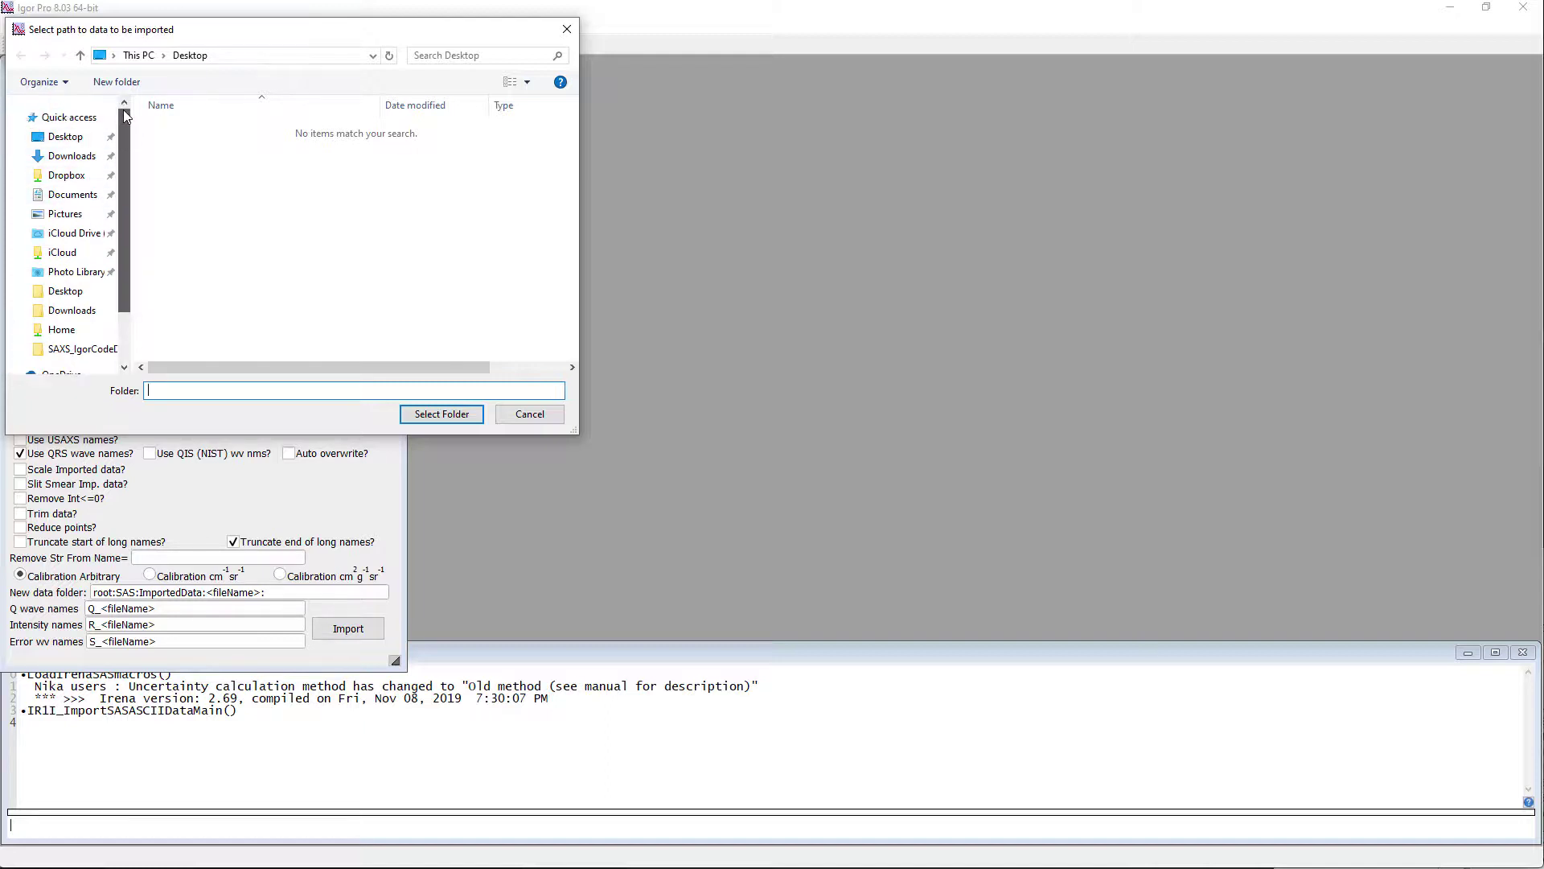
{"action": "left_click", "coordinate": [99, 139]}
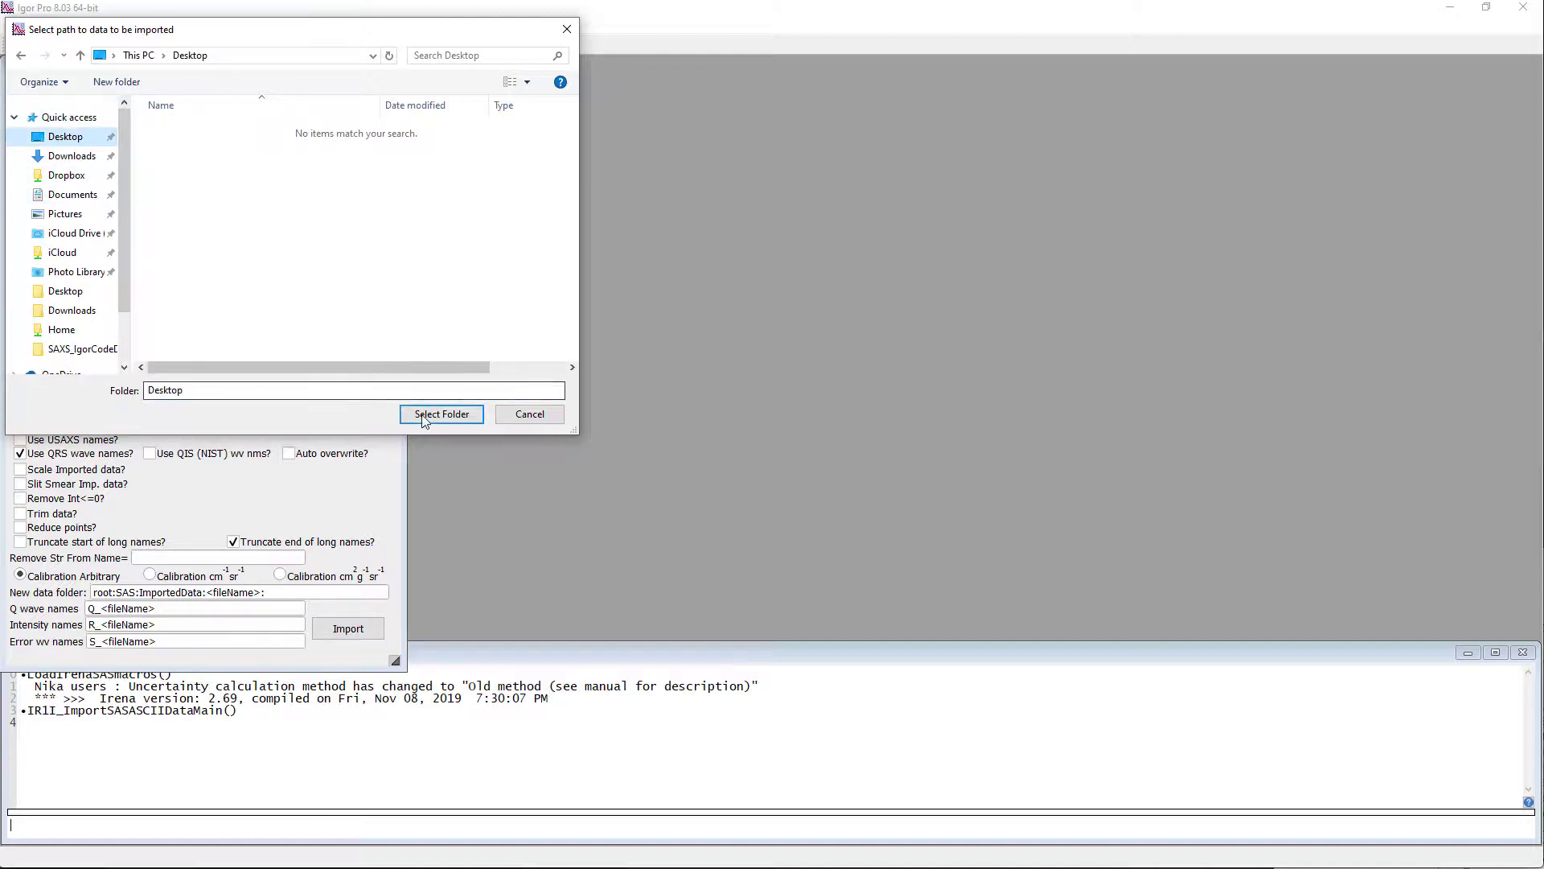
{"action": "left_click", "coordinate": [442, 415]}
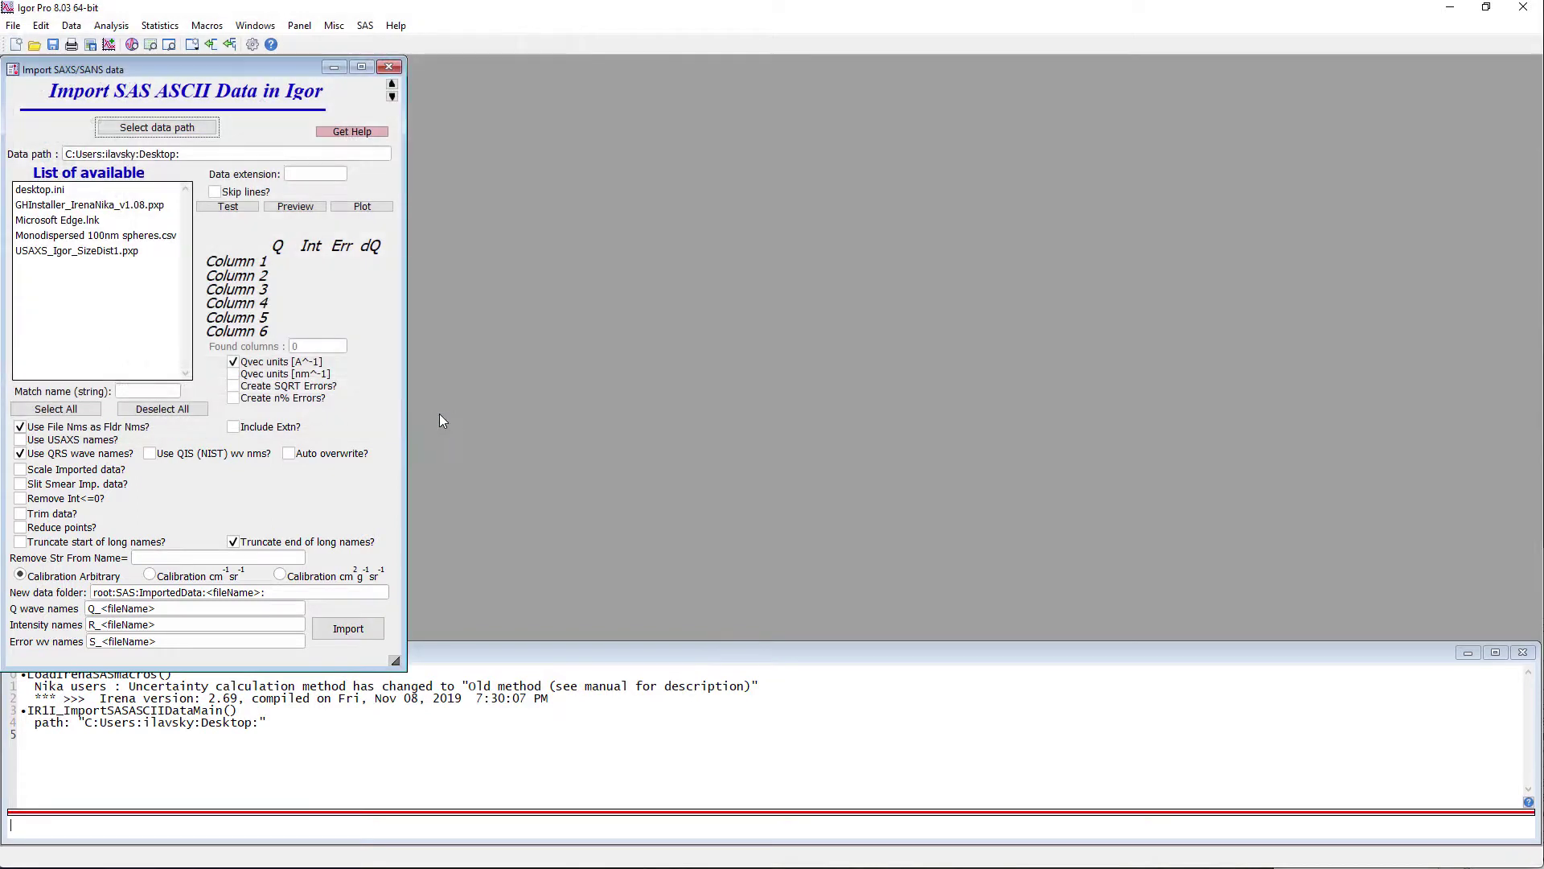
Filter the file list to csv and select Monodispersed 100nm spheres.csv.
{"action": "left_click", "coordinate": [329, 175]}
{"action": "type", "text": "csv"}
{"action": "key", "text": "Return"}
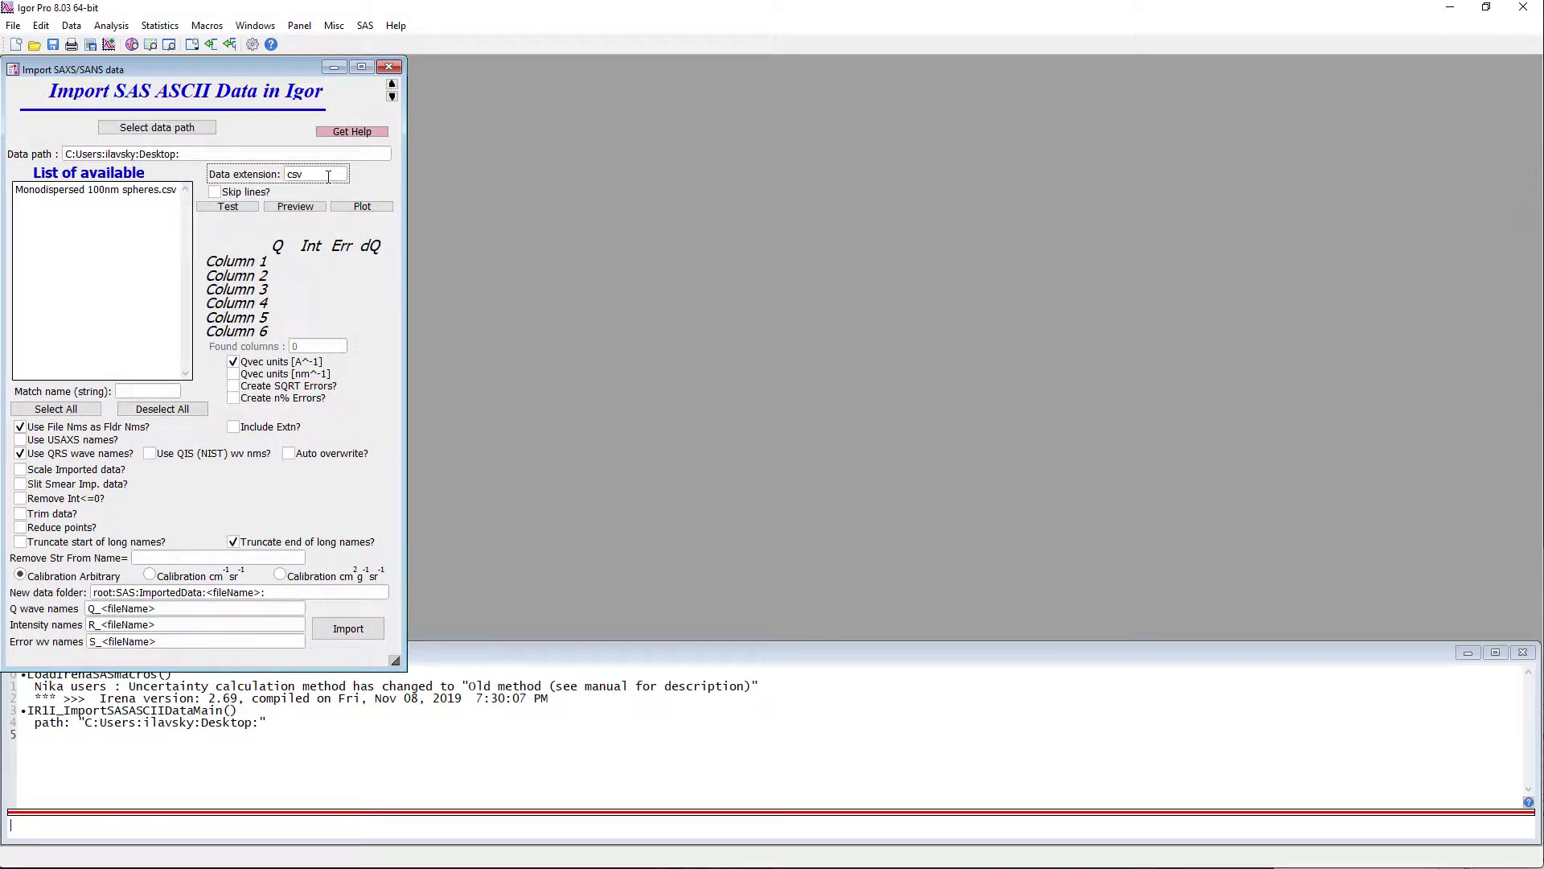
{"action": "left_click", "coordinate": [115, 193]}
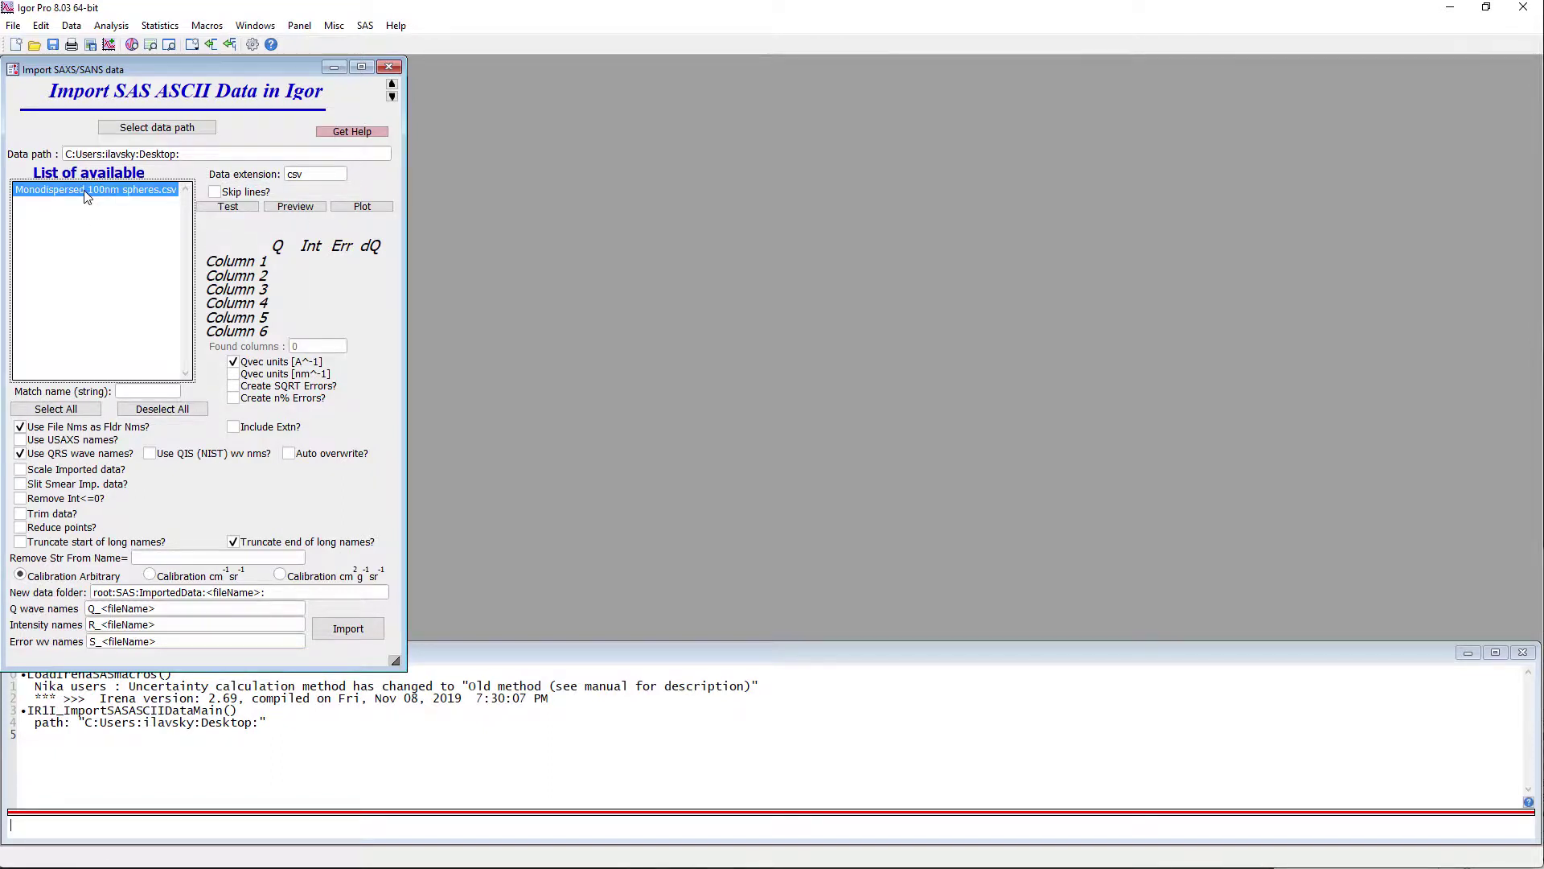
Test-read the CSV, assign column 1 as Q and column 2 as intensity, and plot its preview.
{"action": "left_click", "coordinate": [219, 207]}
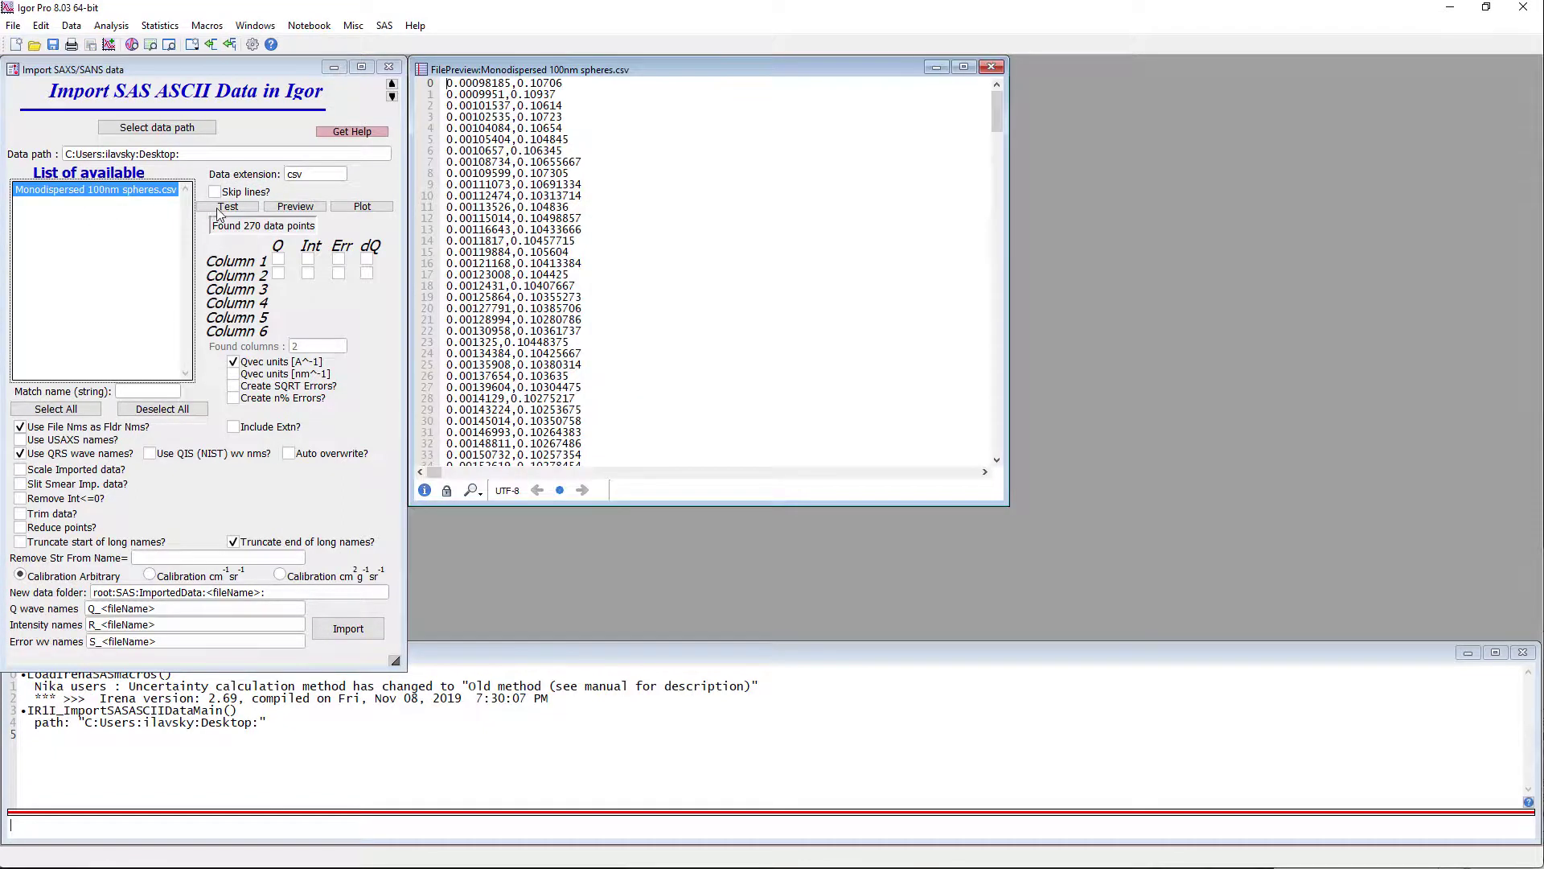
{"action": "left_click", "coordinate": [278, 259]}
{"action": "left_click", "coordinate": [308, 274]}
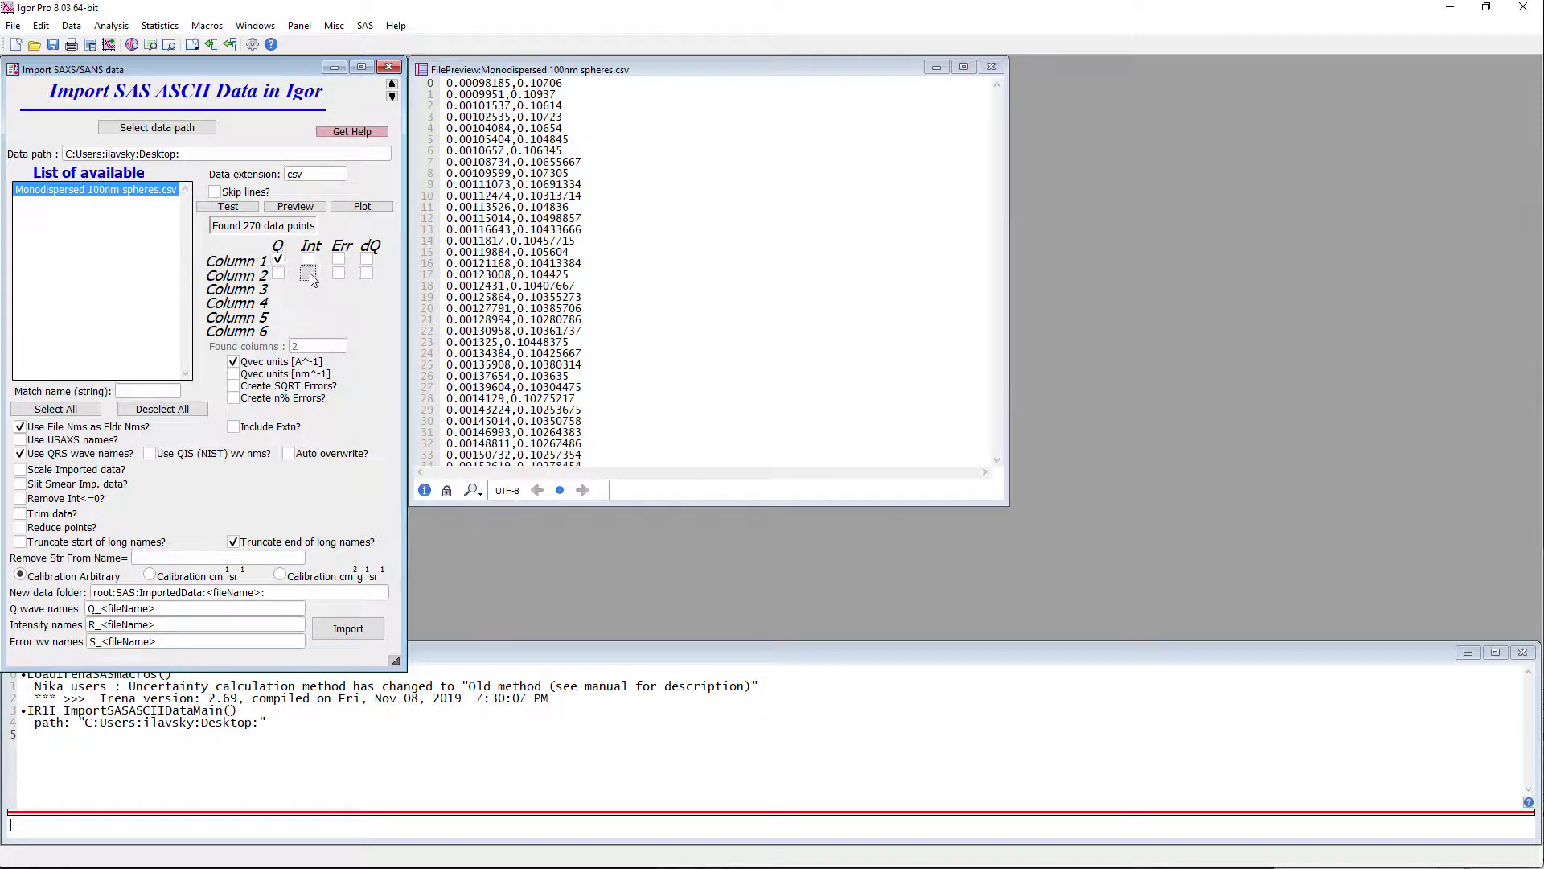
{"action": "left_click", "coordinate": [361, 210]}
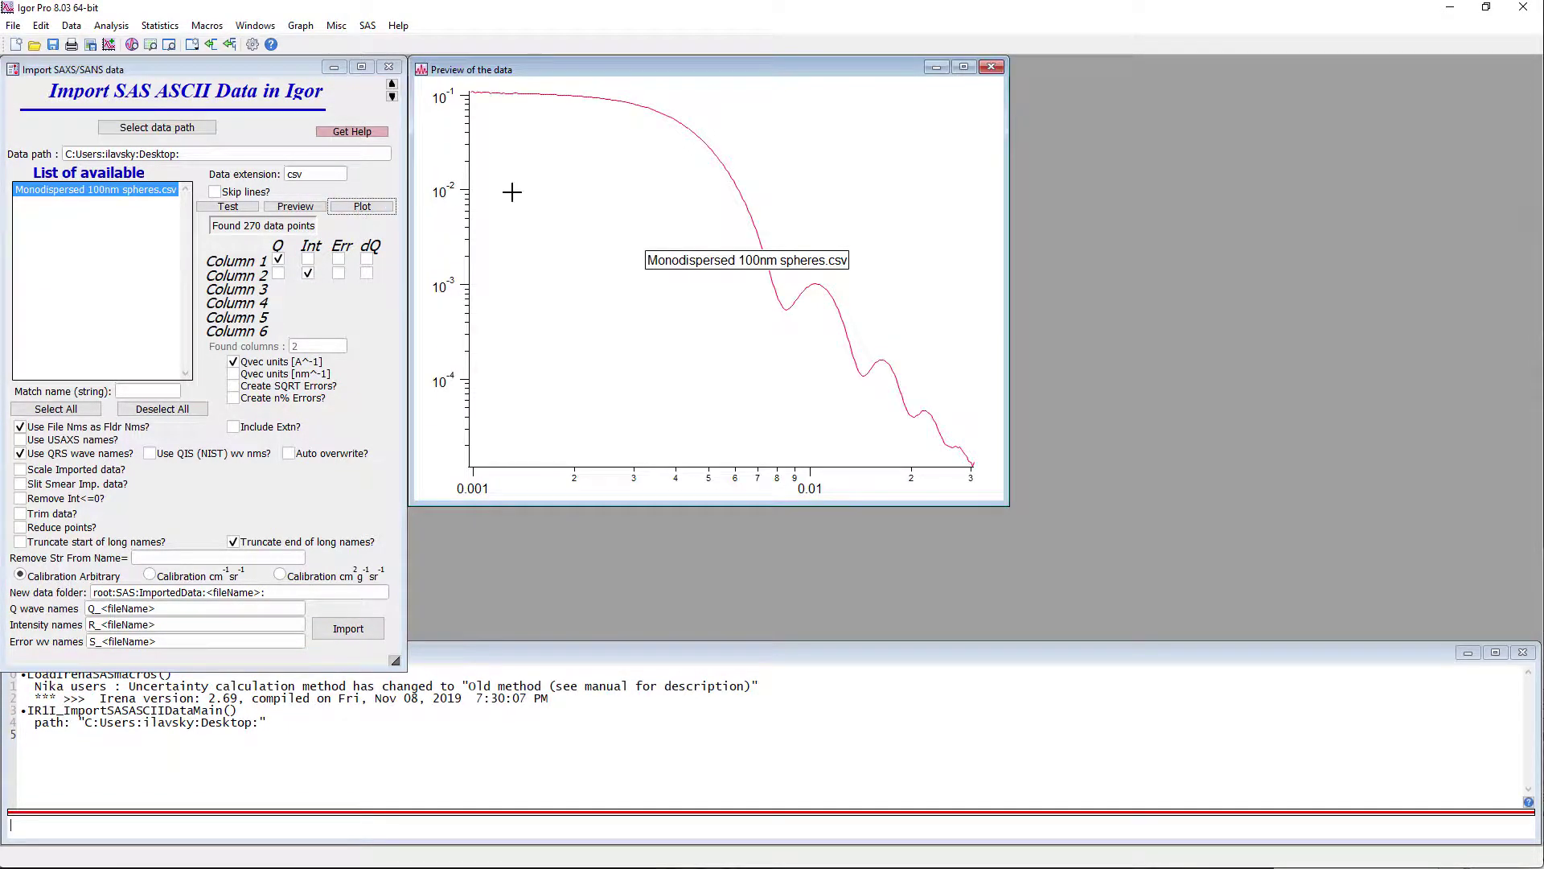
{"action": "left_click_drag", "start_coordinate": [757, 74], "coordinate": [1049, 68]}
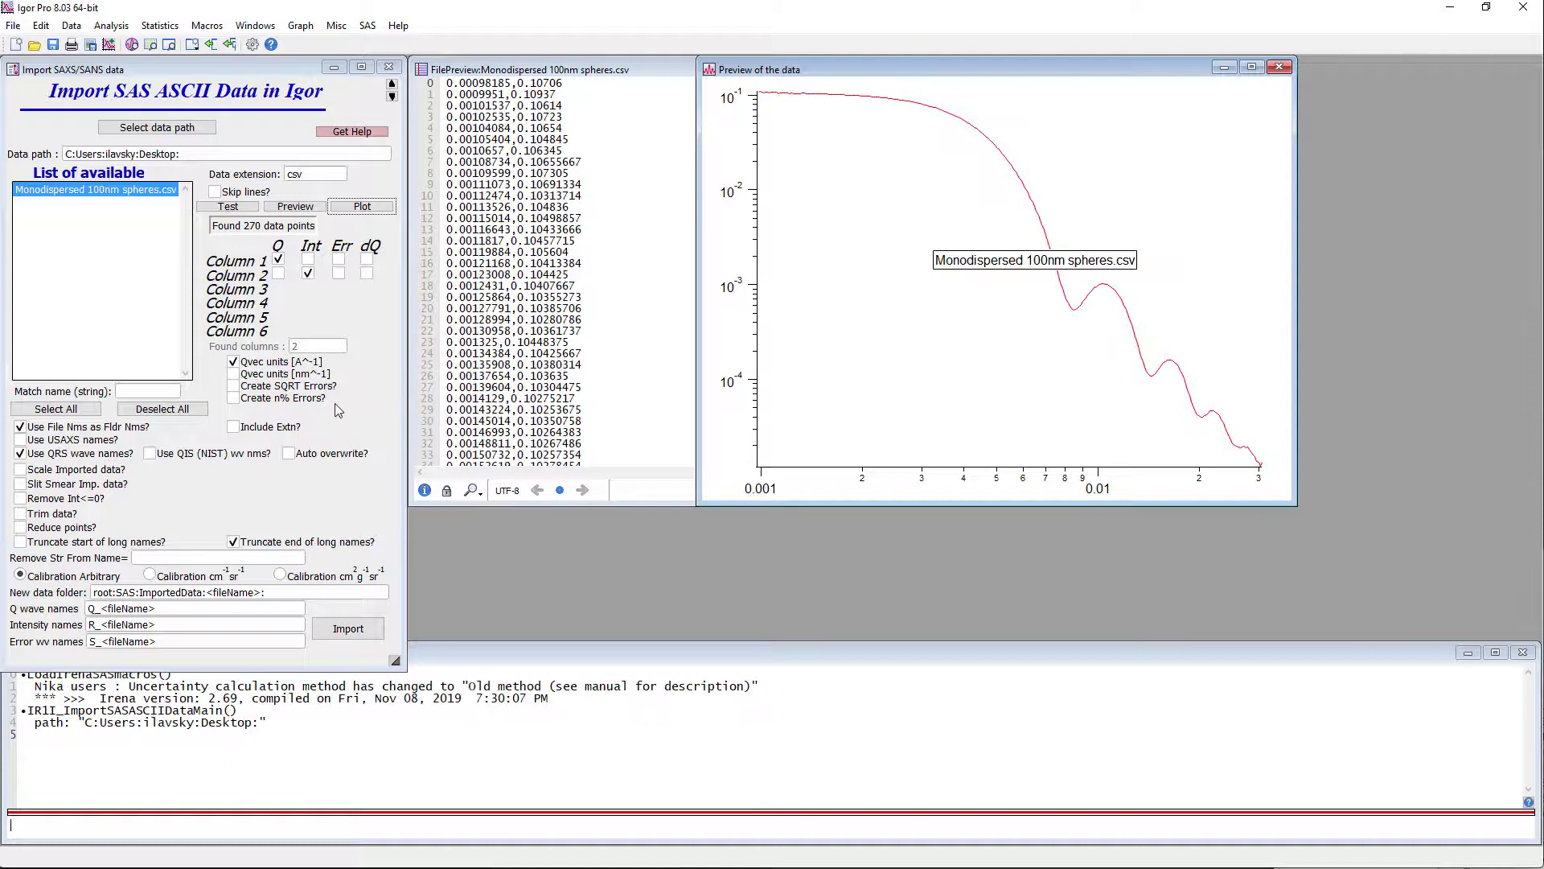
Generate 5% intensity errors and import the spheres data into root:SAS:ImportedData.
{"action": "left_click", "coordinate": [234, 399]}
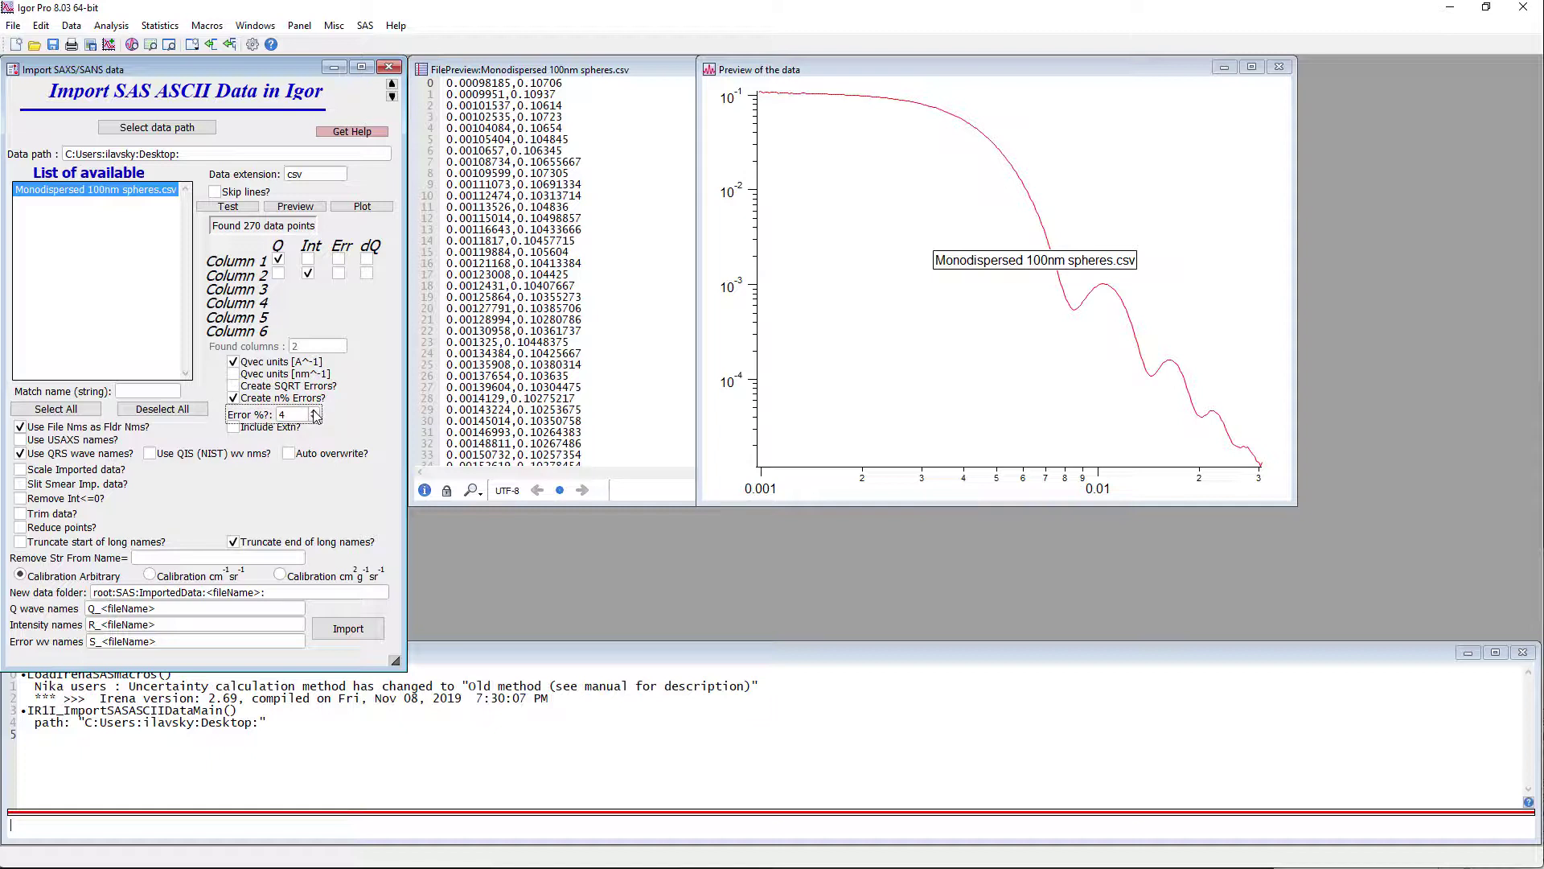
{"action": "left_click", "coordinate": [314, 411]}
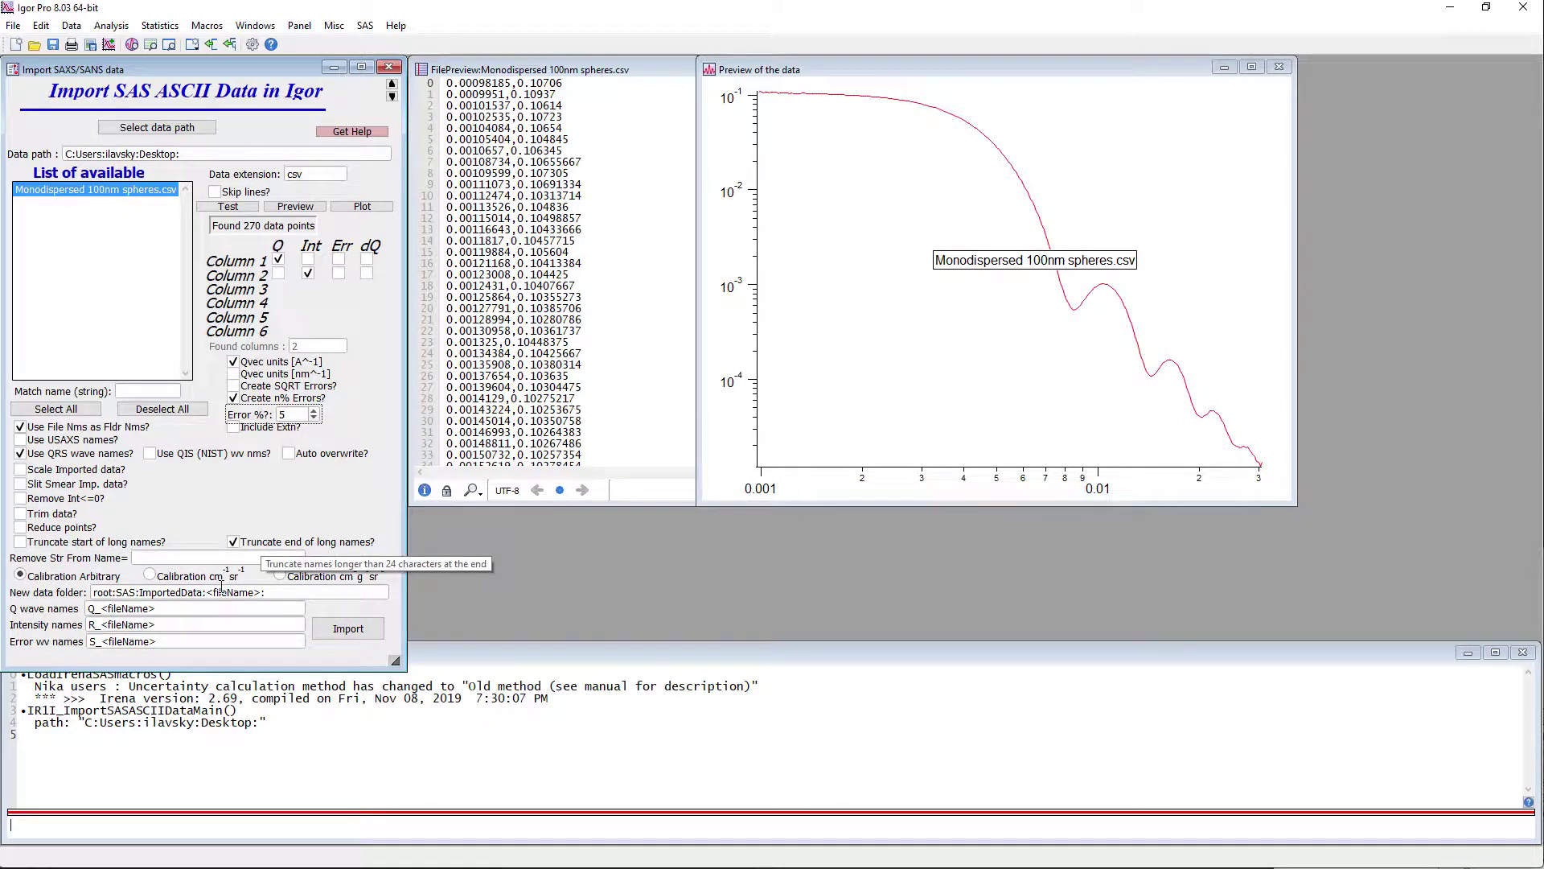
{"action": "left_click", "coordinate": [354, 634]}
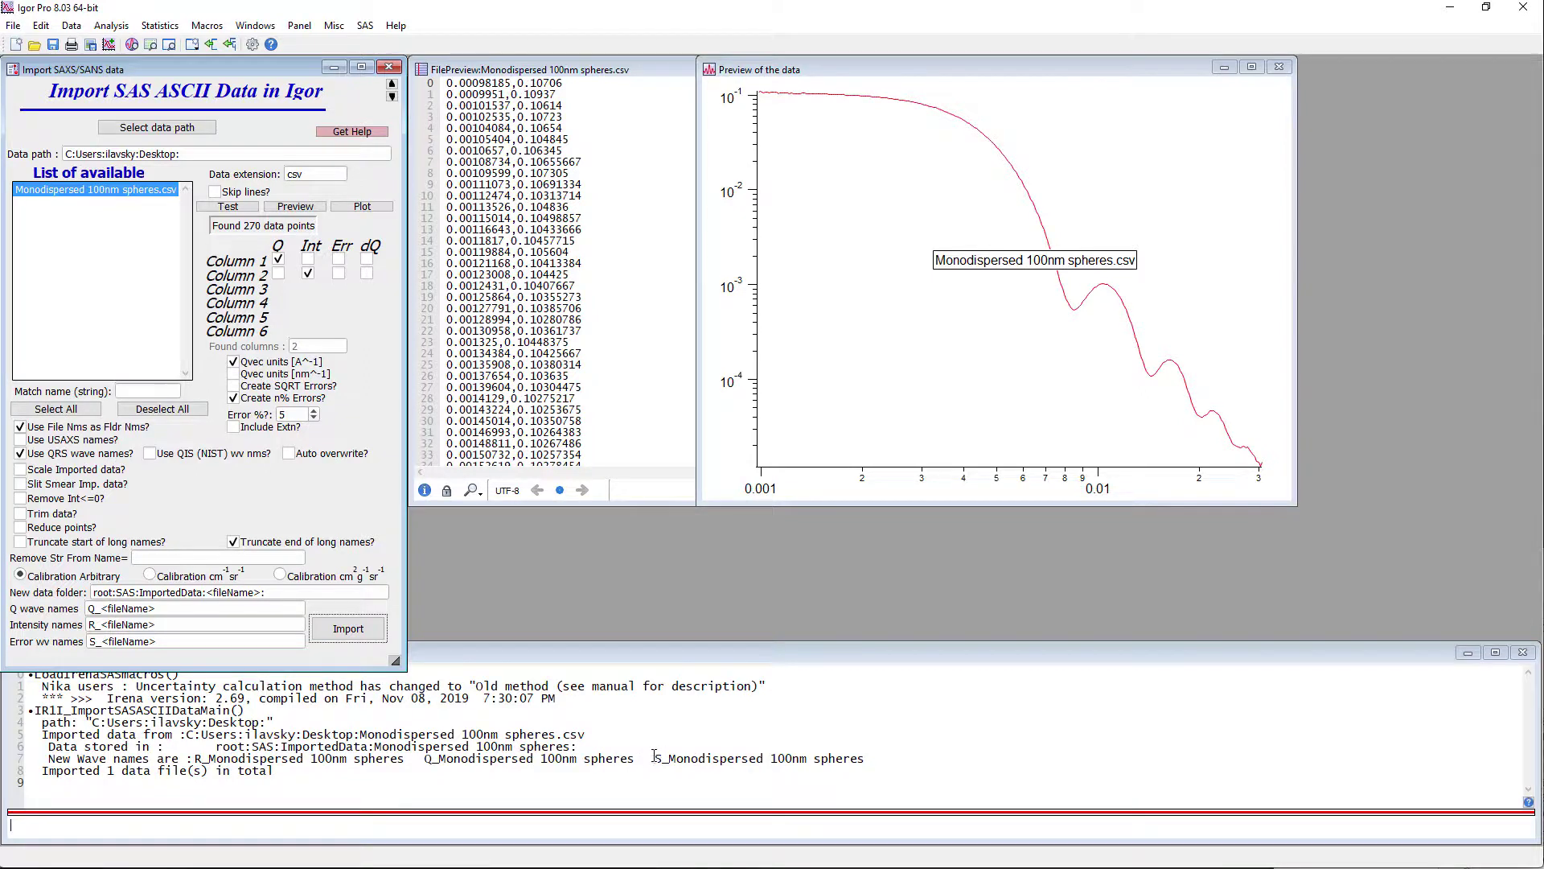
Close the data preview graph, file preview window and data import panel.
{"action": "left_click_drag", "start_coordinate": [654, 758], "coordinate": [866, 758]}
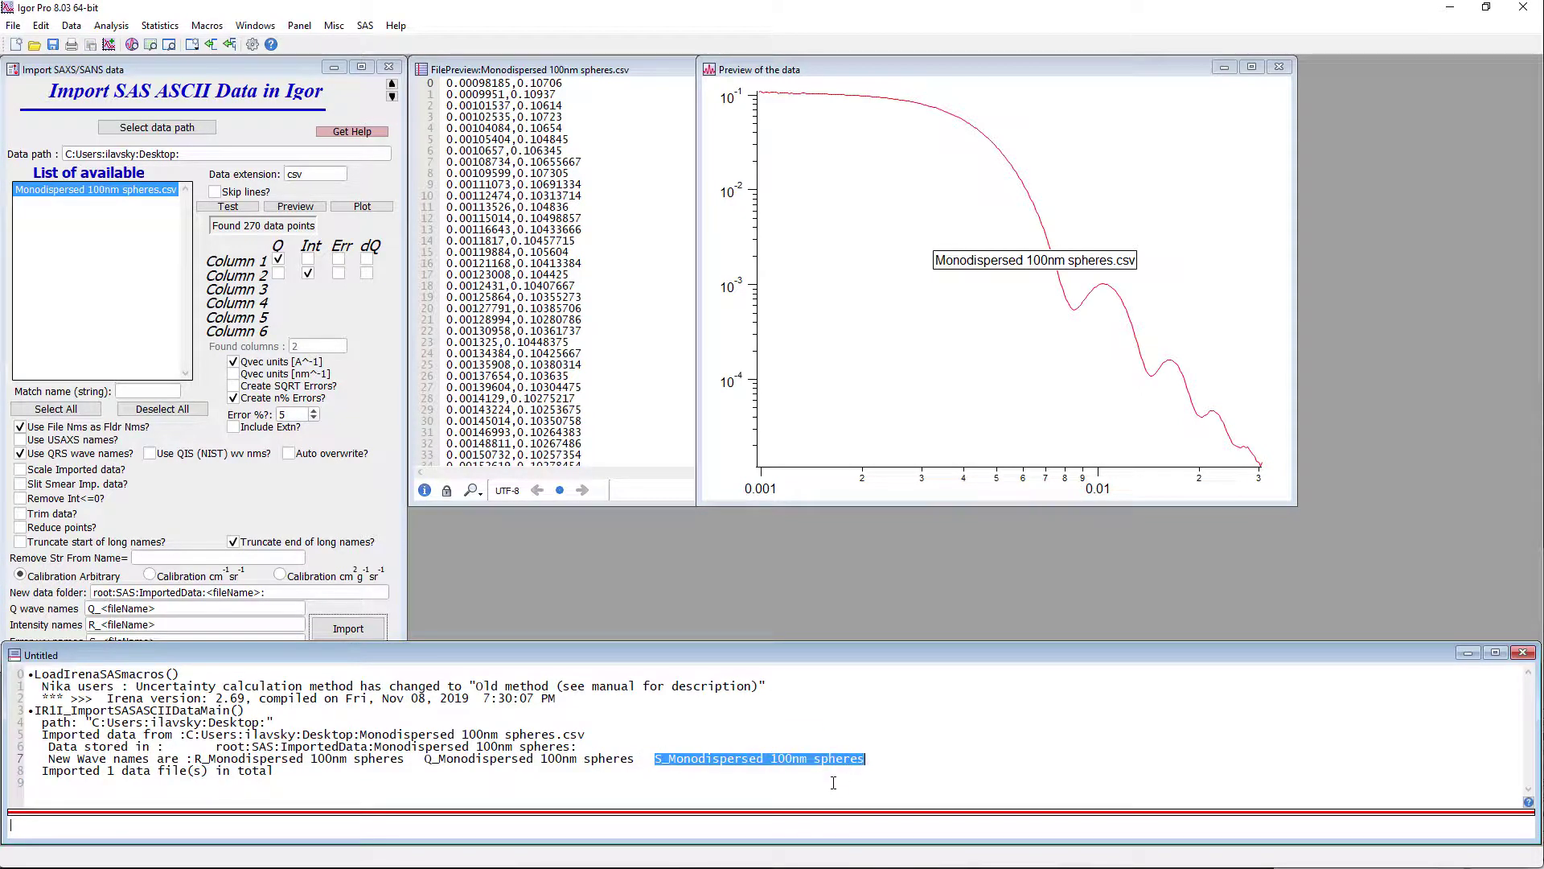
{"action": "left_click", "coordinate": [1279, 67]}
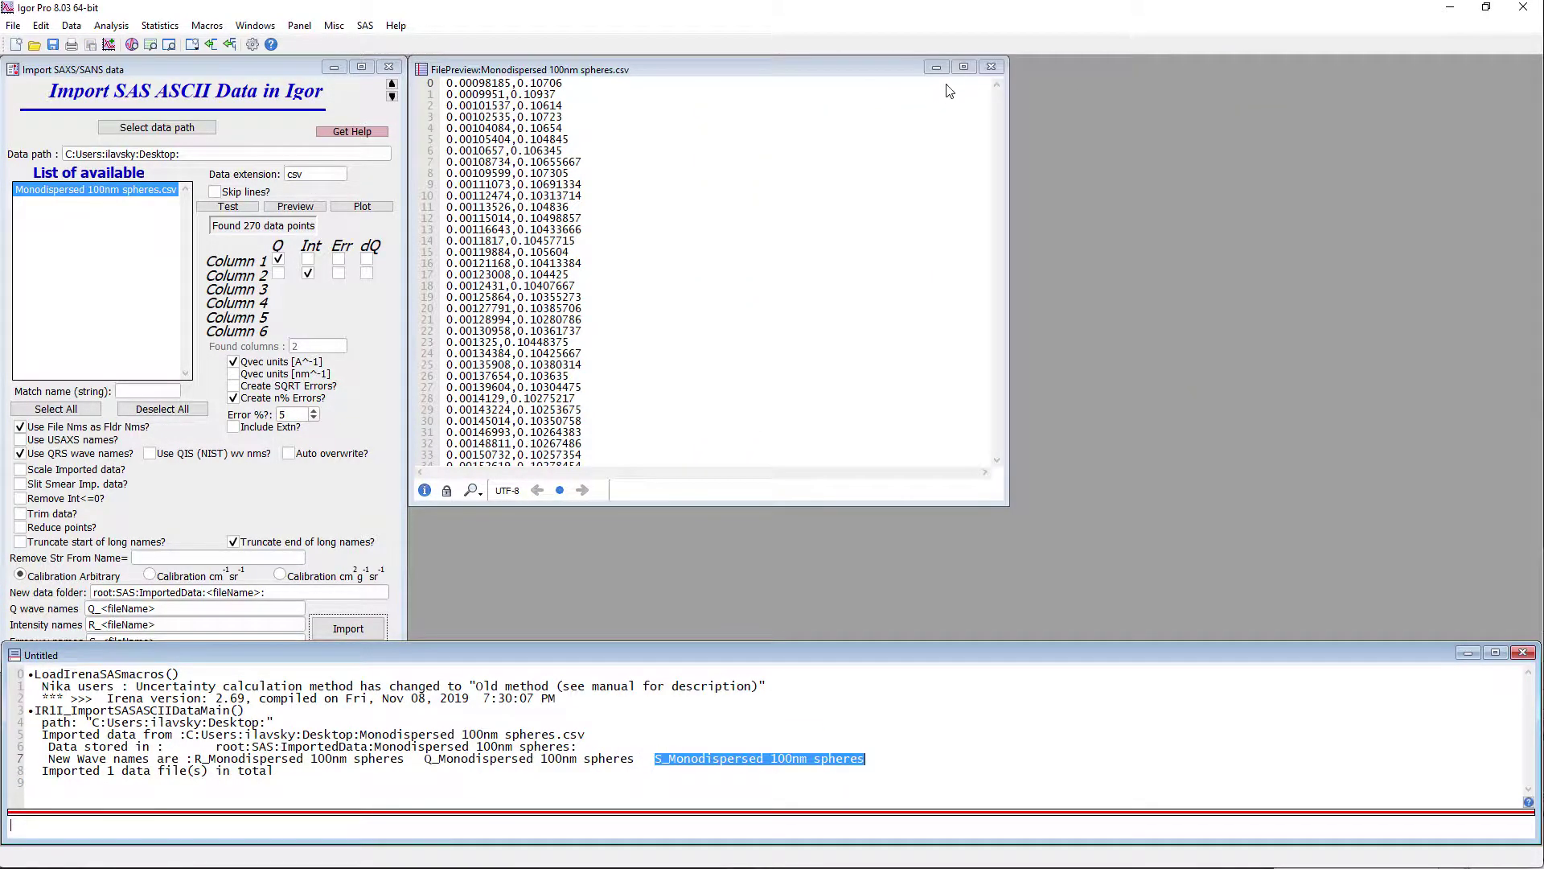
{"action": "left_click", "coordinate": [991, 67]}
{"action": "left_click", "coordinate": [390, 67]}
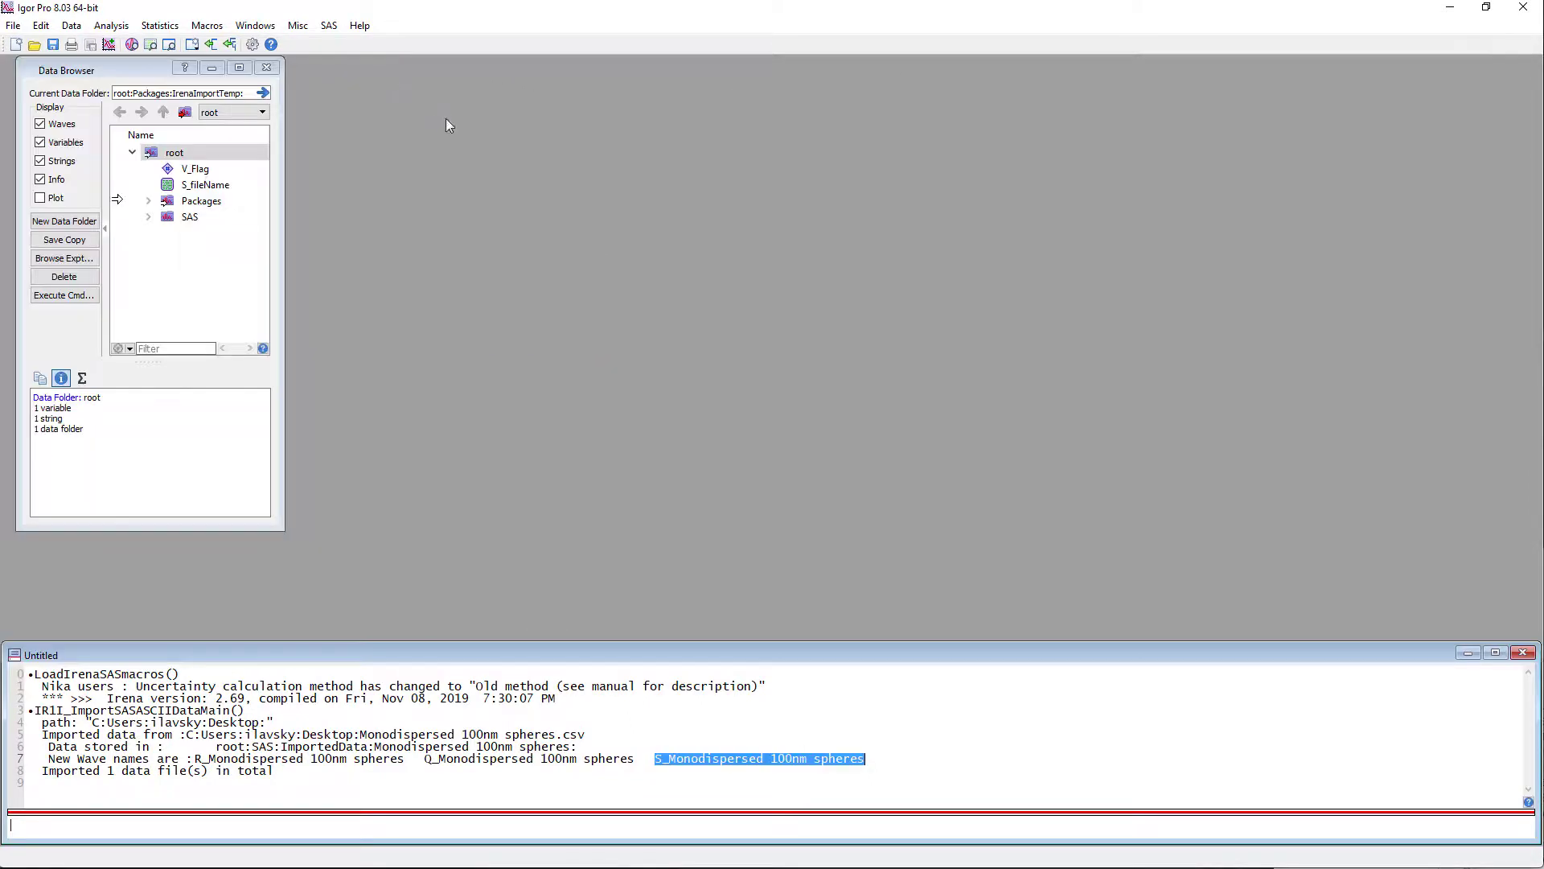
Graph the Monodispersed 100nm spheres data with Plotting I, close it, and launch Modeling II.
{"action": "left_click", "coordinate": [328, 27]}
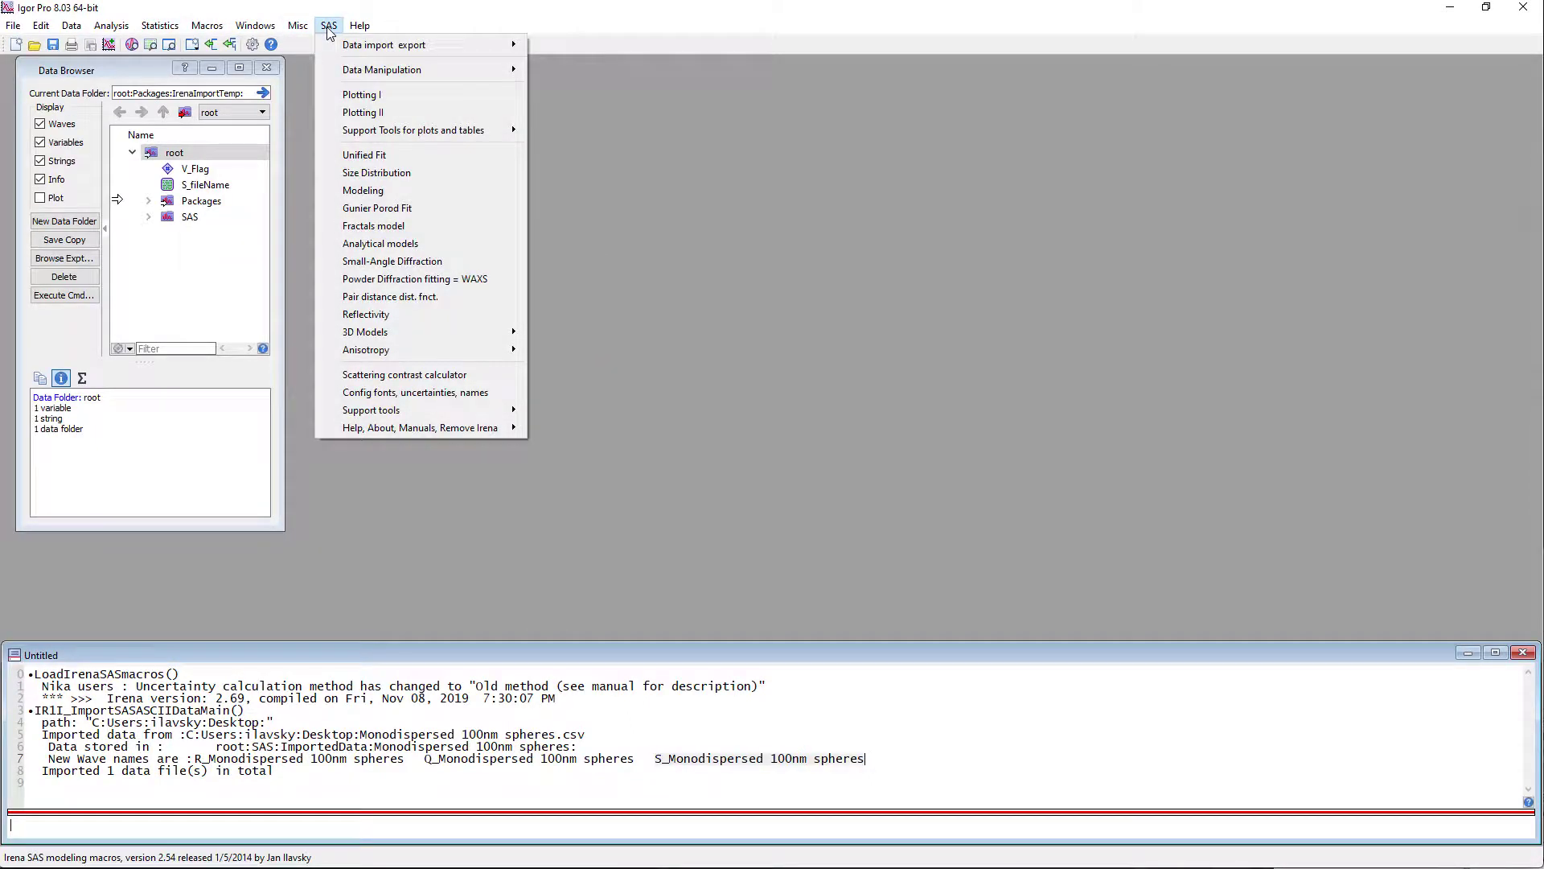
{"action": "left_click", "coordinate": [341, 95]}
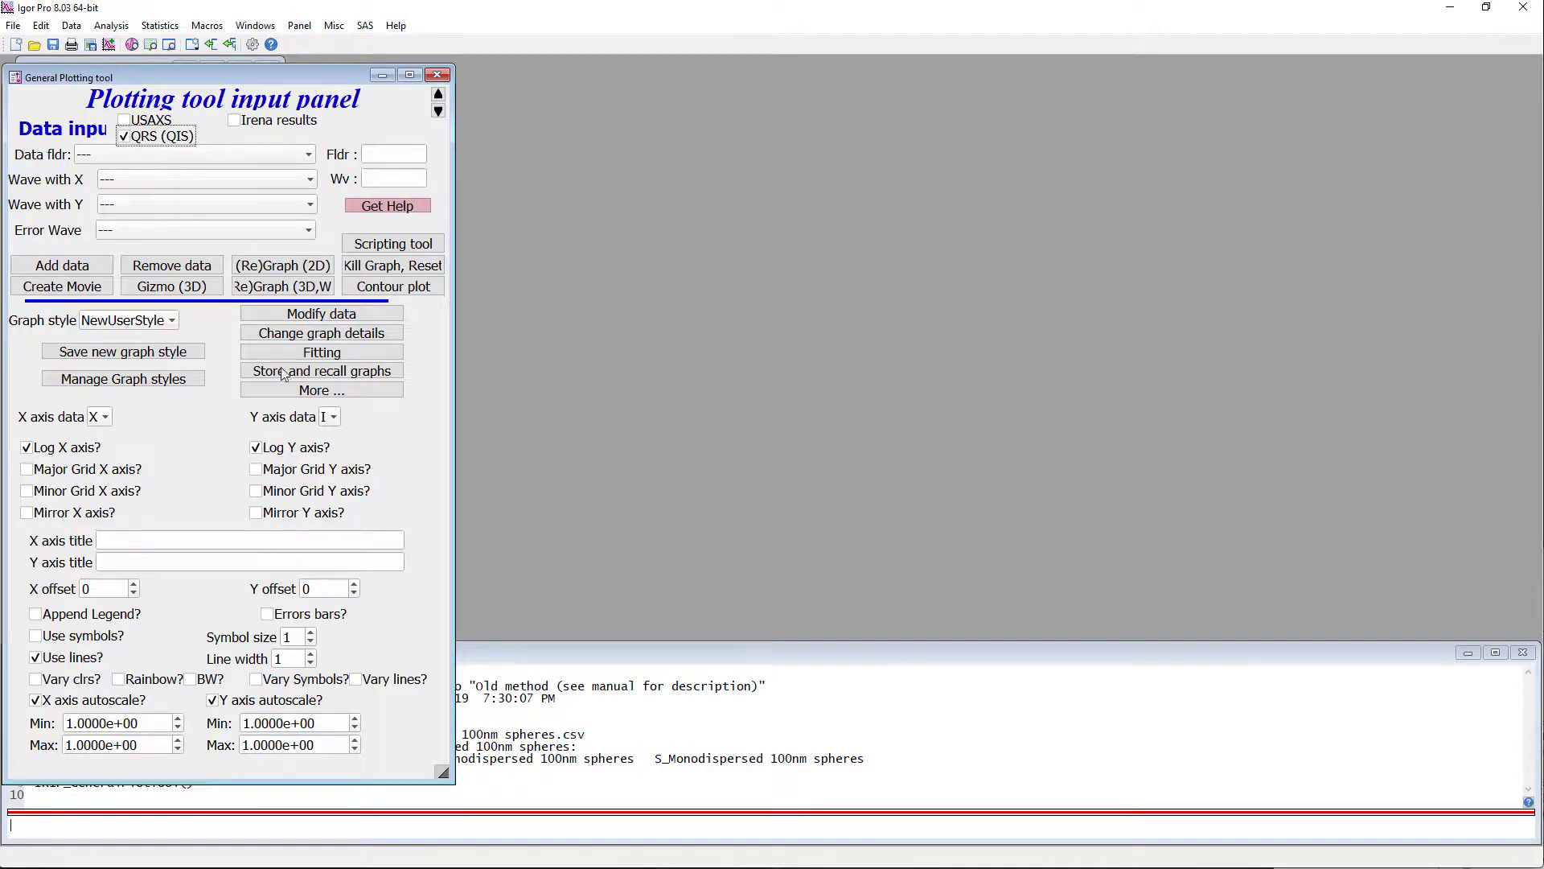
{"action": "left_click", "coordinate": [210, 156]}
{"action": "left_click", "coordinate": [178, 207]}
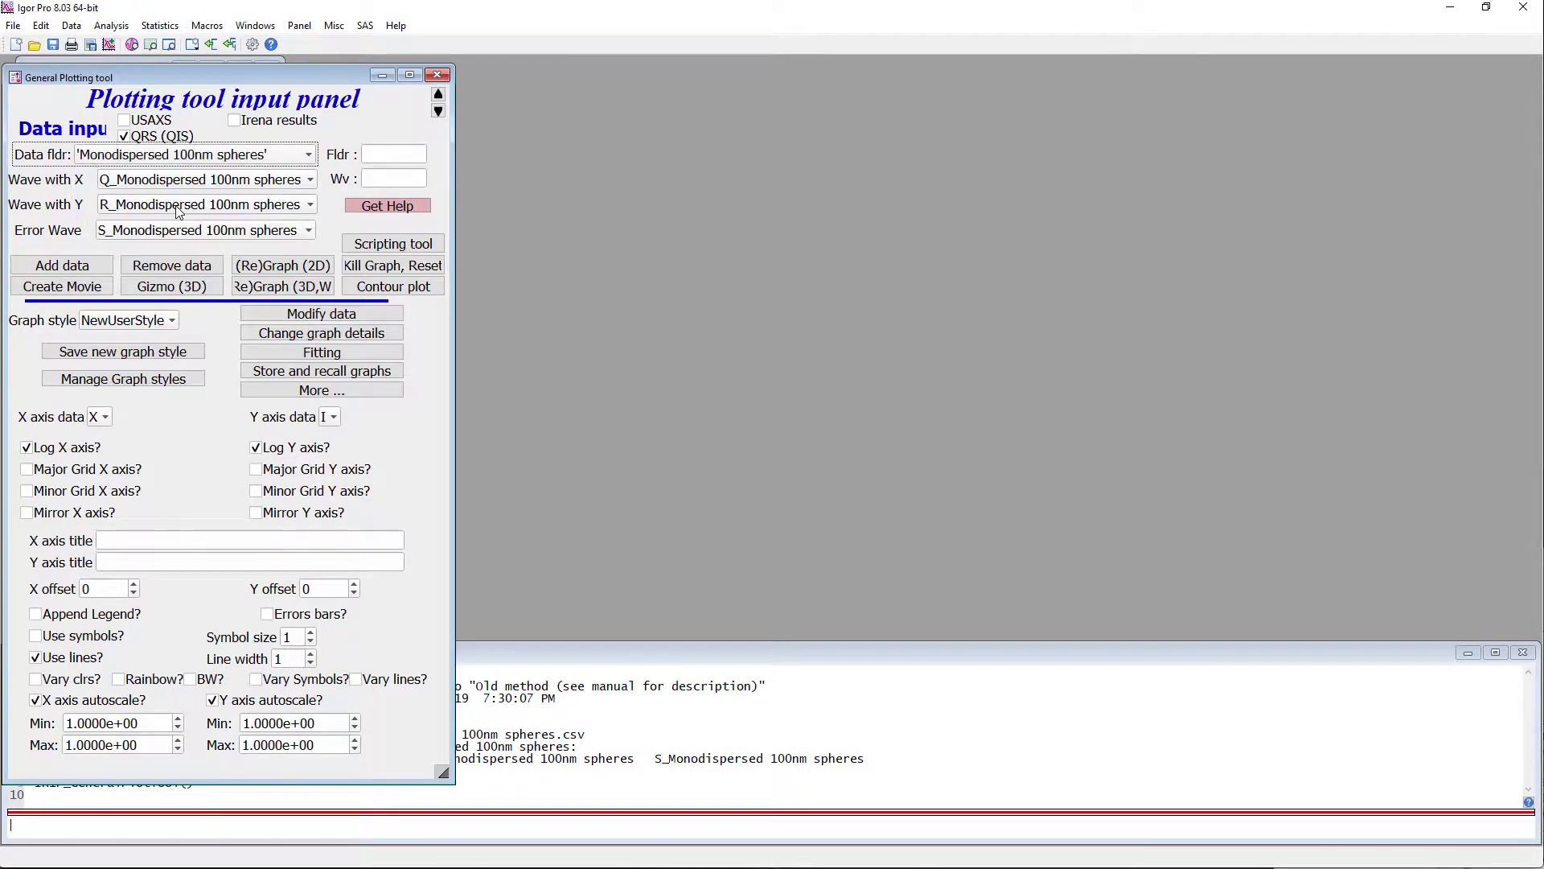
{"action": "left_click", "coordinate": [74, 266]}
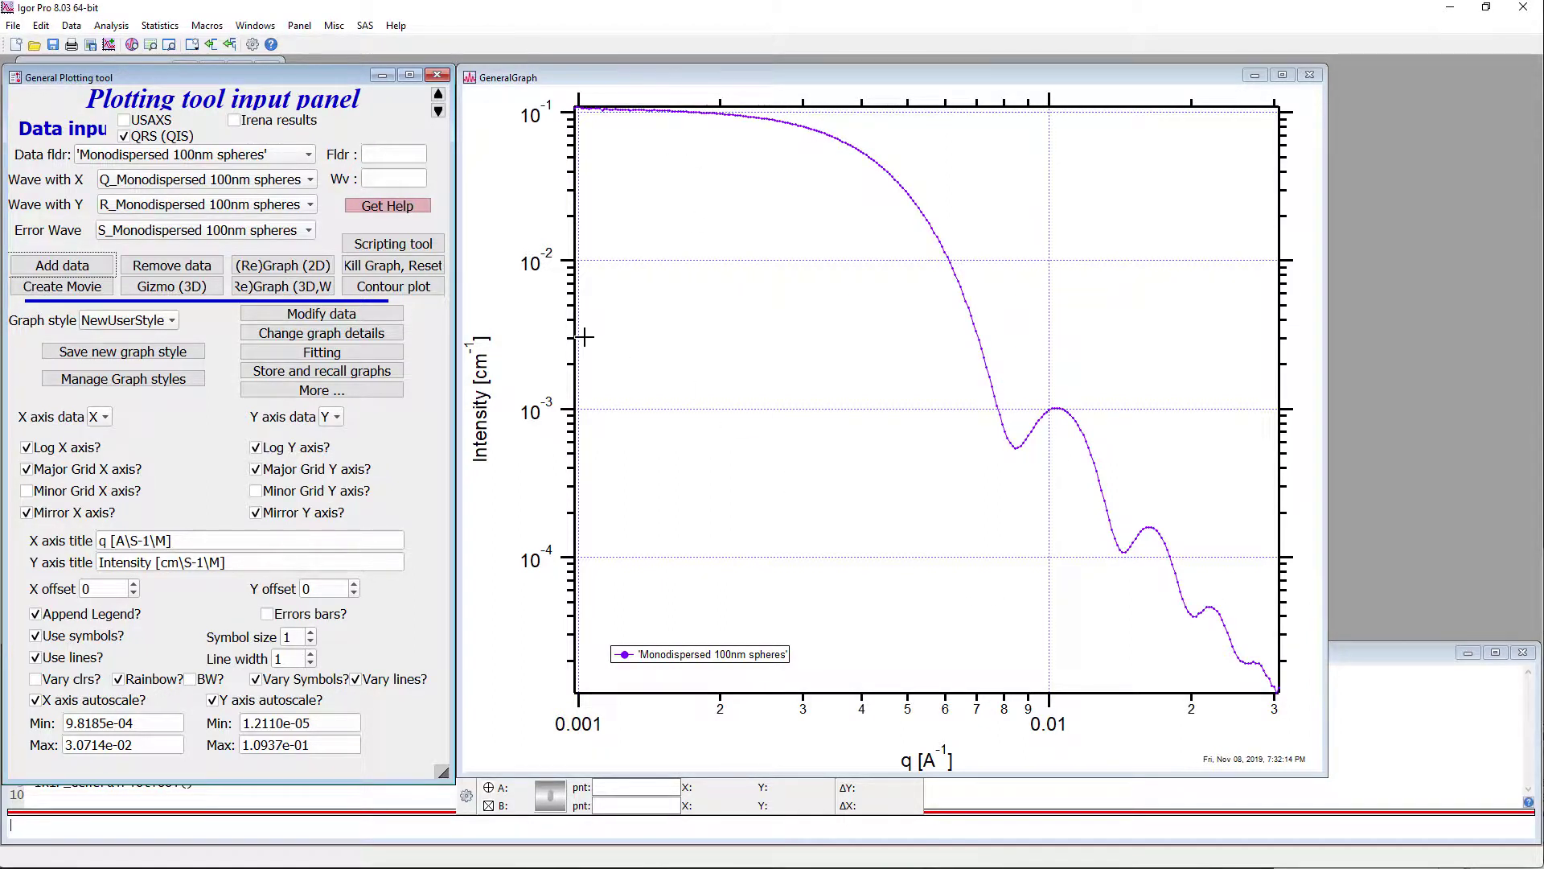
{"action": "left_click", "coordinate": [1309, 75]}
{"action": "left_click", "coordinate": [437, 76]}
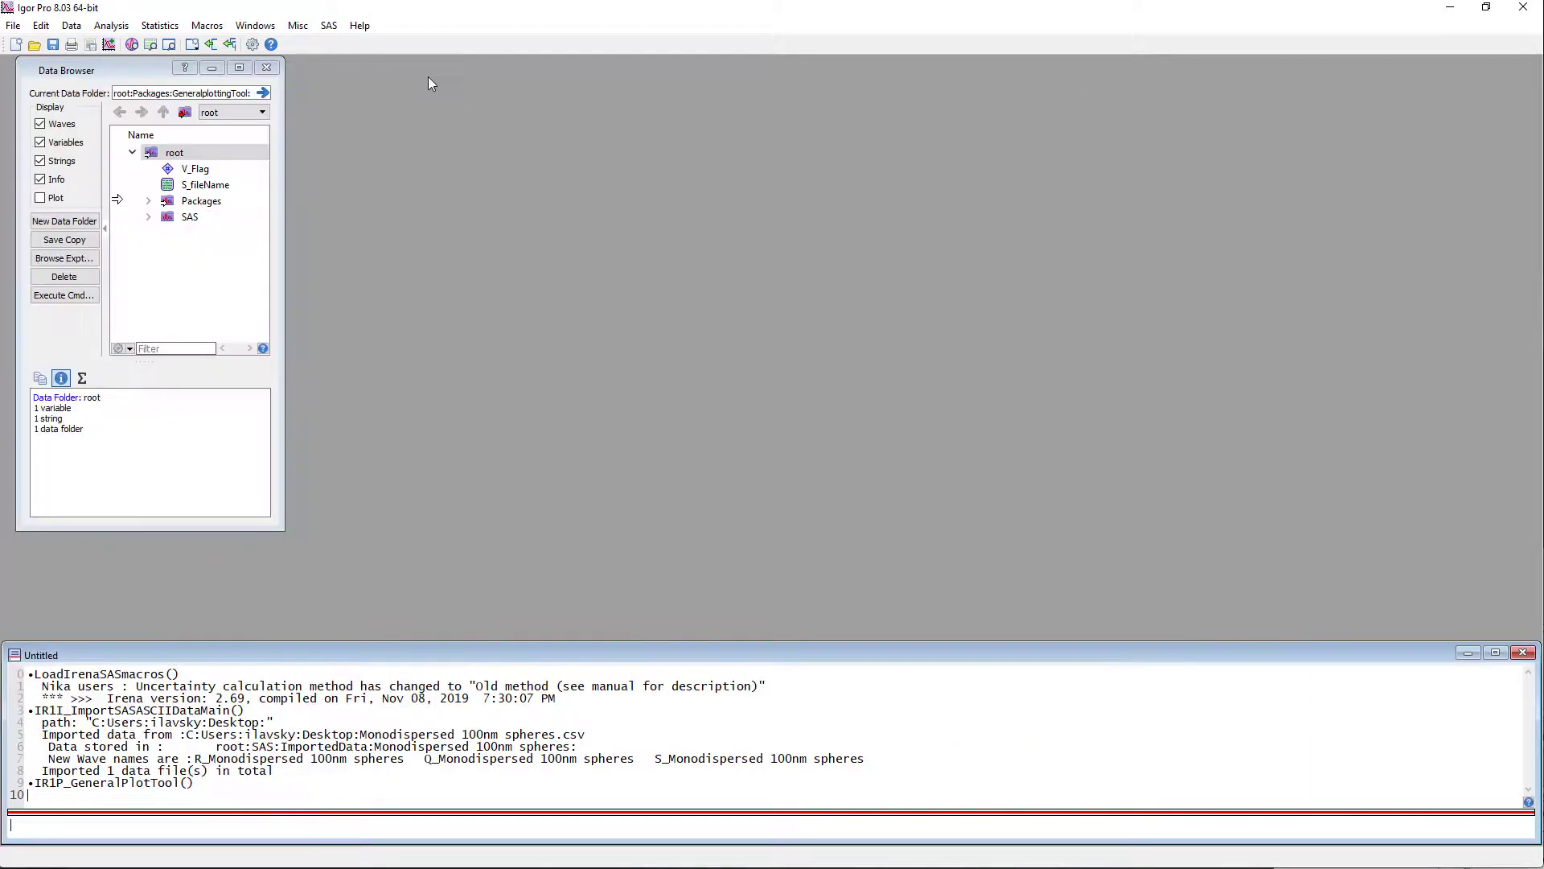
{"action": "left_click", "coordinate": [329, 26]}
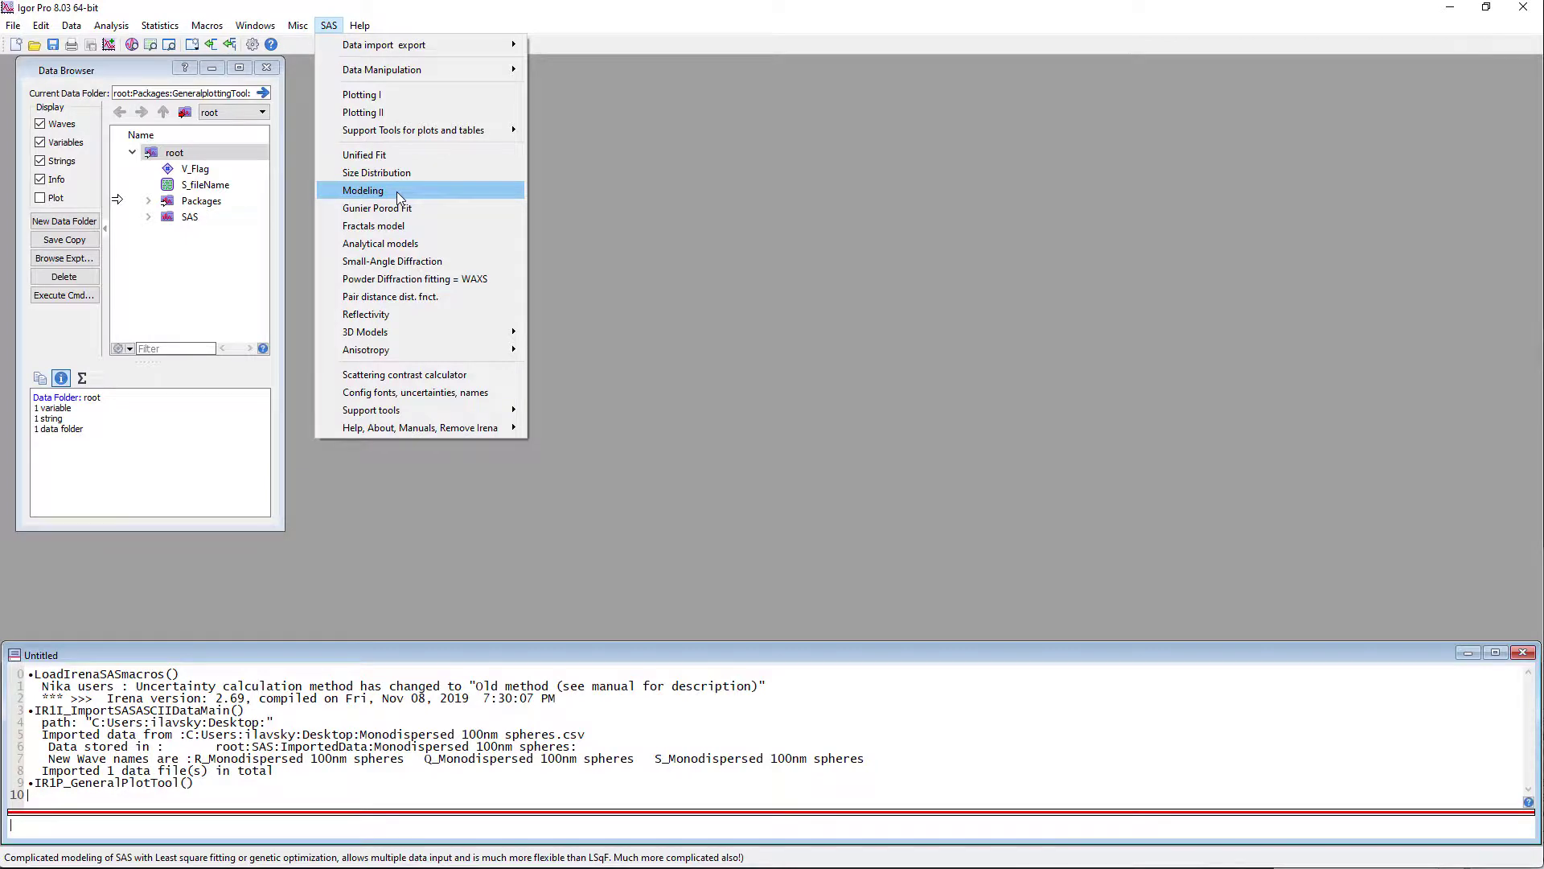
{"action": "left_click", "coordinate": [397, 192]}
Add the QRS data 'Monodispersed 100nm spheres' to Modeling II and graph it.
{"action": "left_click_drag", "start_coordinate": [273, 82], "coordinate": [238, 69]}
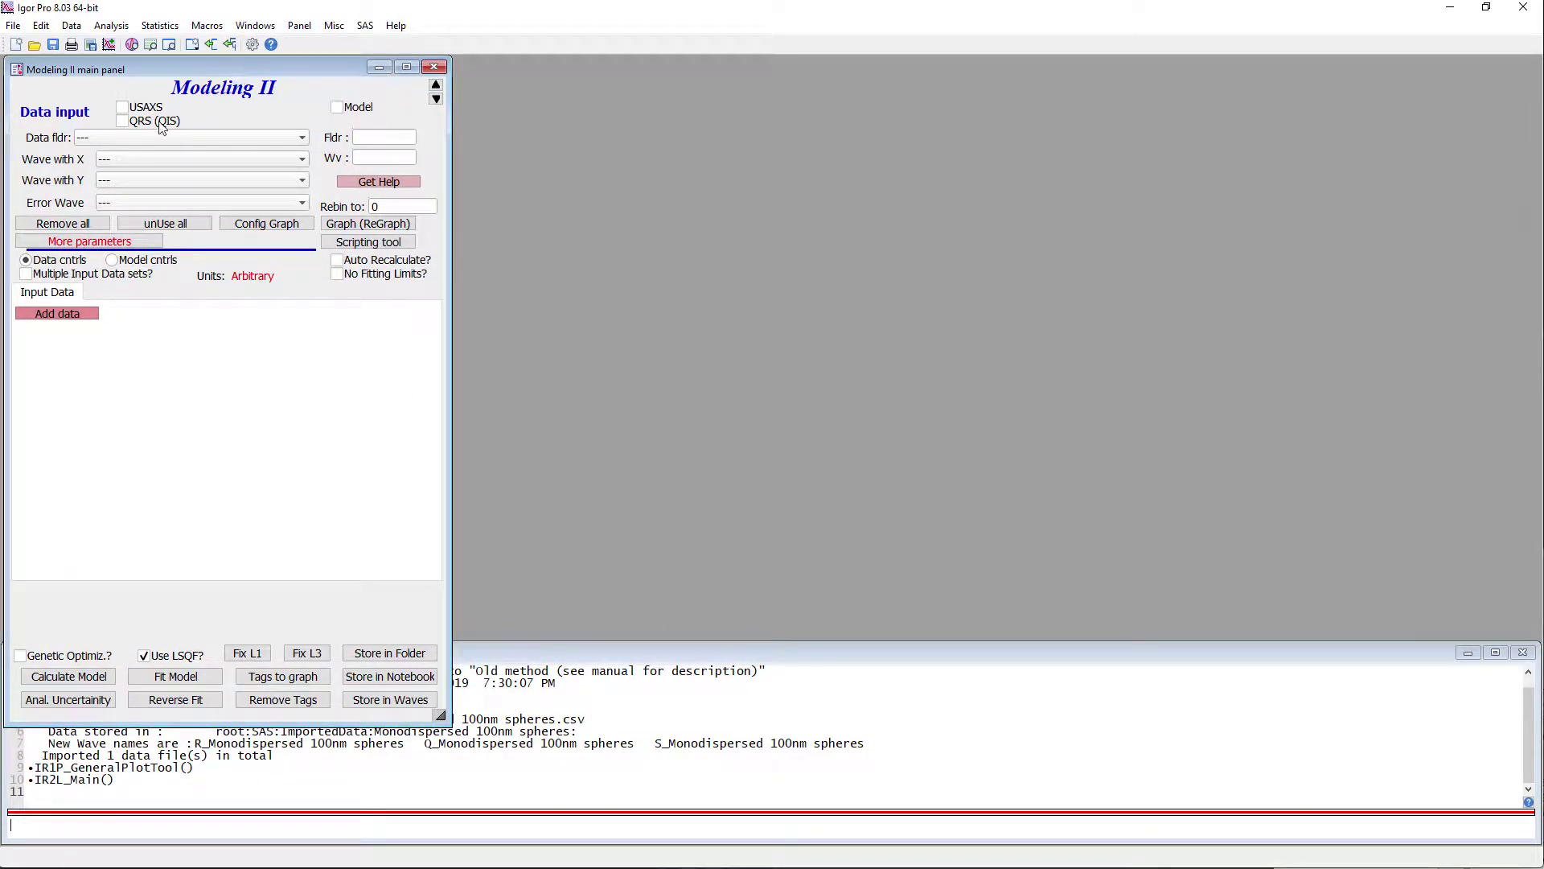
{"action": "left_click", "coordinate": [120, 122]}
{"action": "left_click", "coordinate": [233, 138]}
{"action": "left_click", "coordinate": [205, 186]}
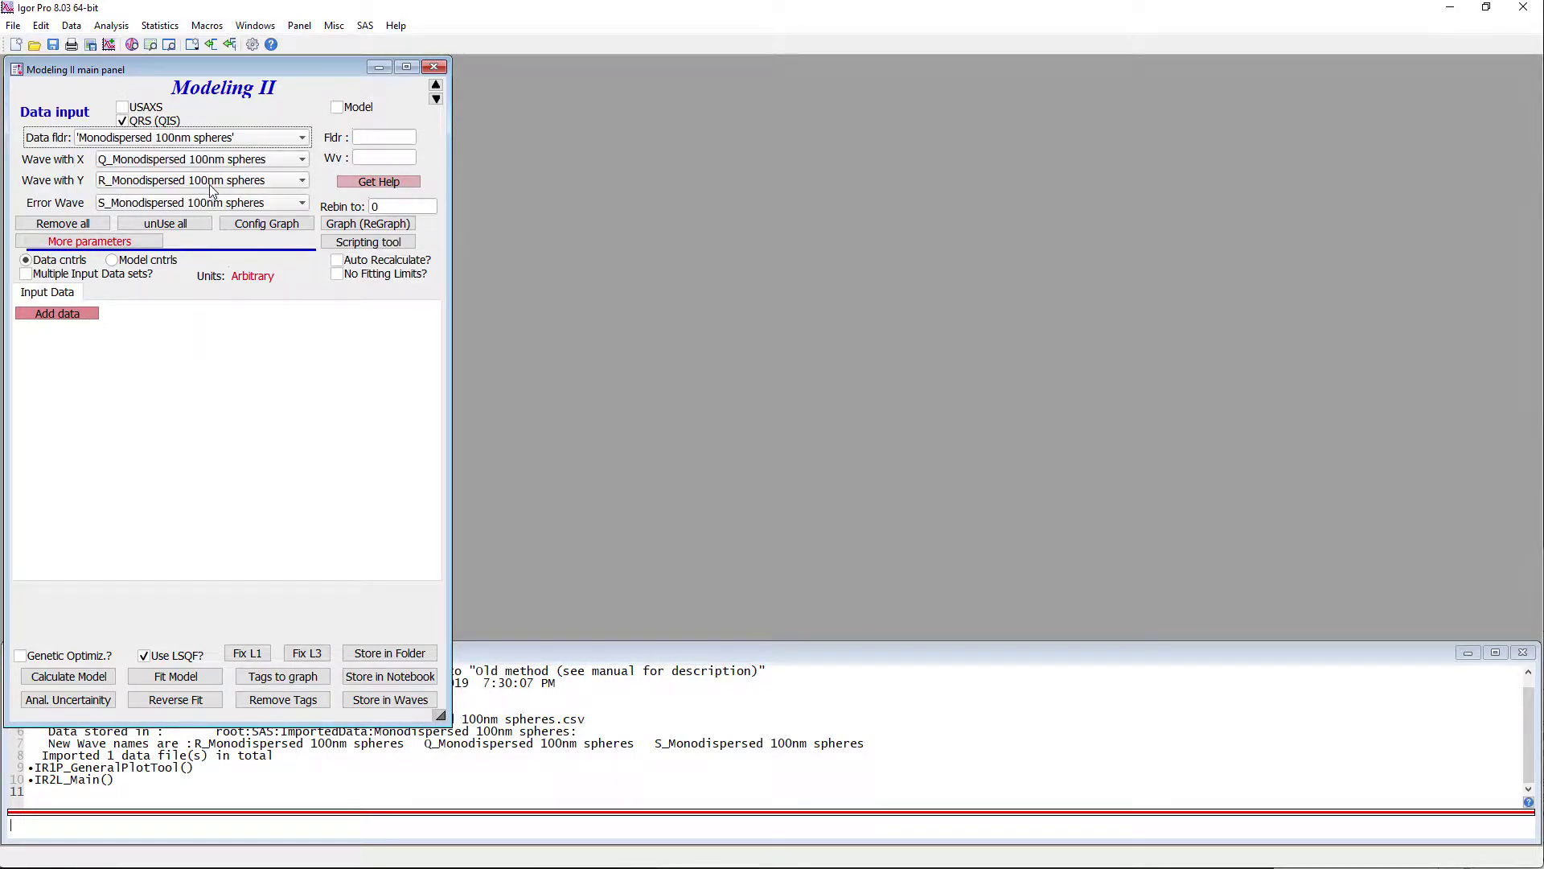
{"action": "left_click", "coordinate": [41, 314]}
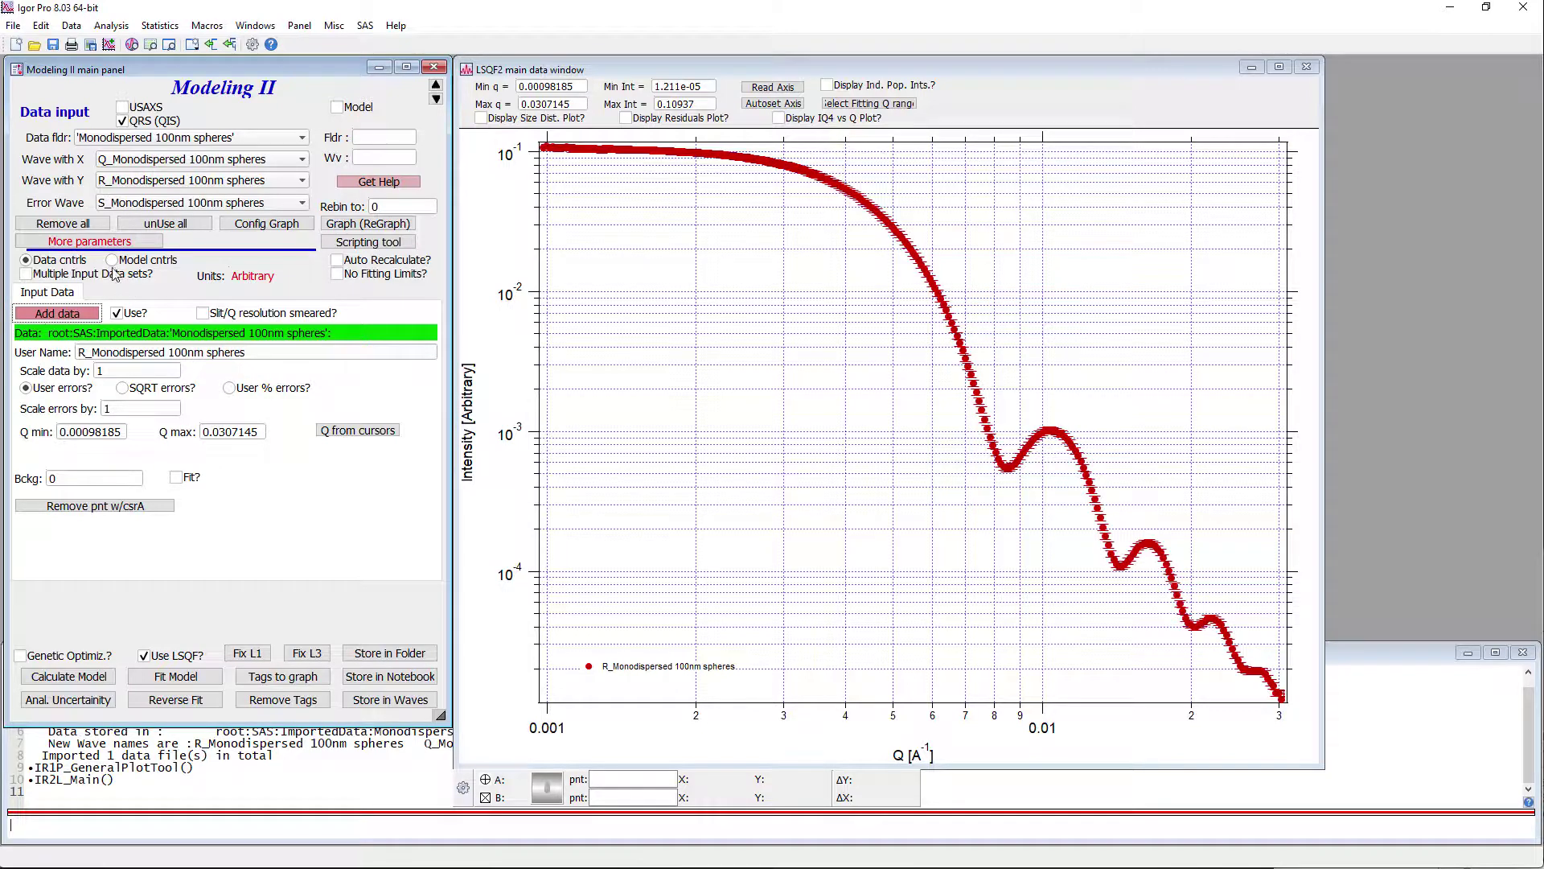
In Model controls, choose a Gauss distribution with mean size 500 Å and std. dev. 20 Å.
{"action": "left_click", "coordinate": [112, 261]}
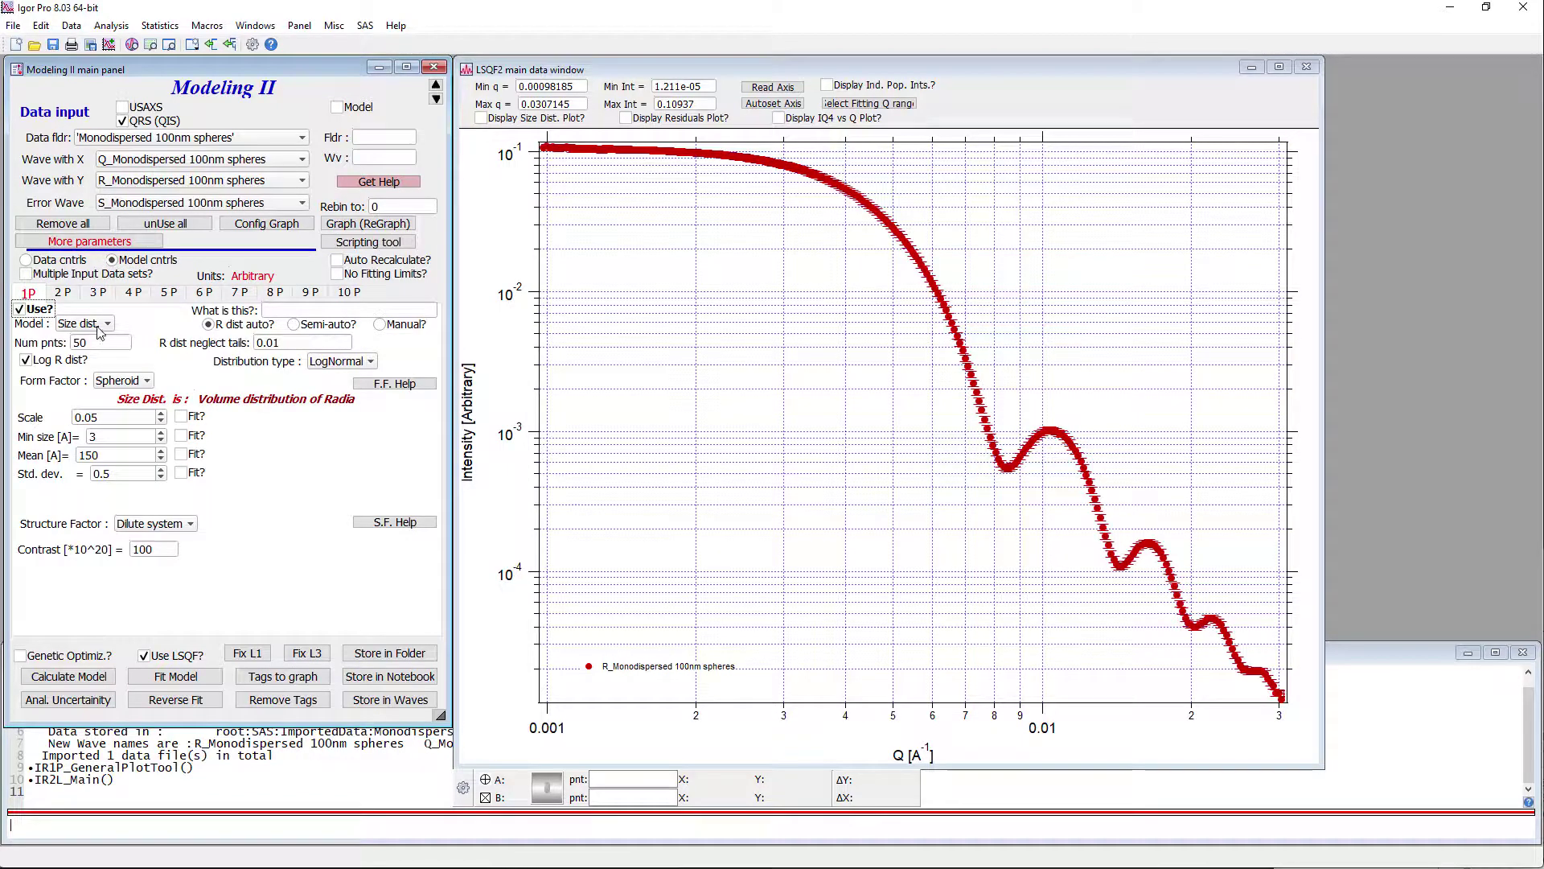
{"action": "left_click", "coordinate": [359, 361]}
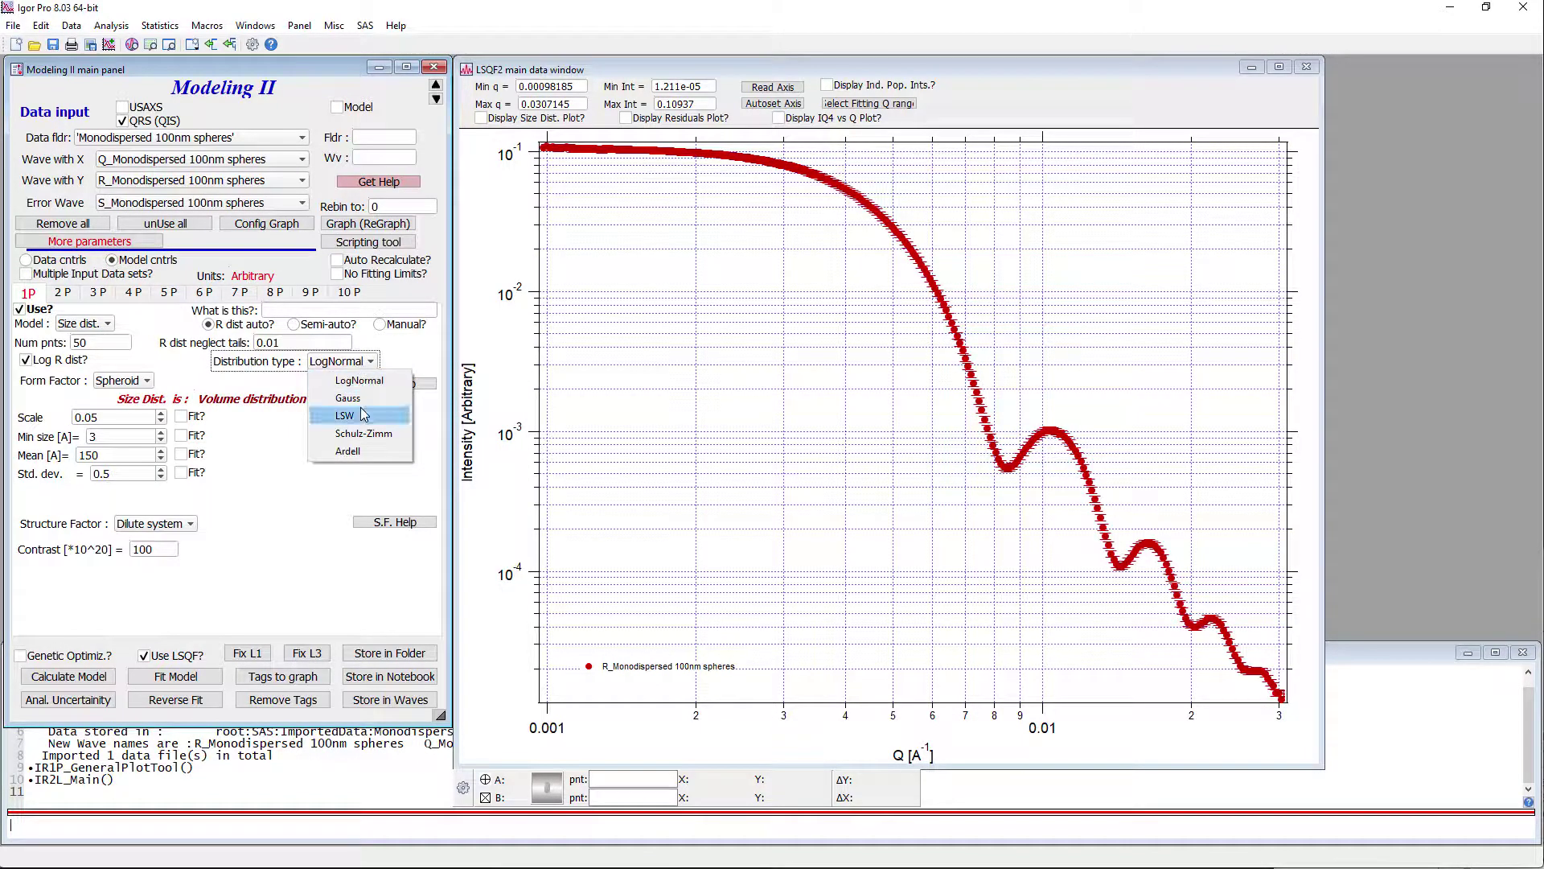
{"action": "left_click", "coordinate": [363, 397]}
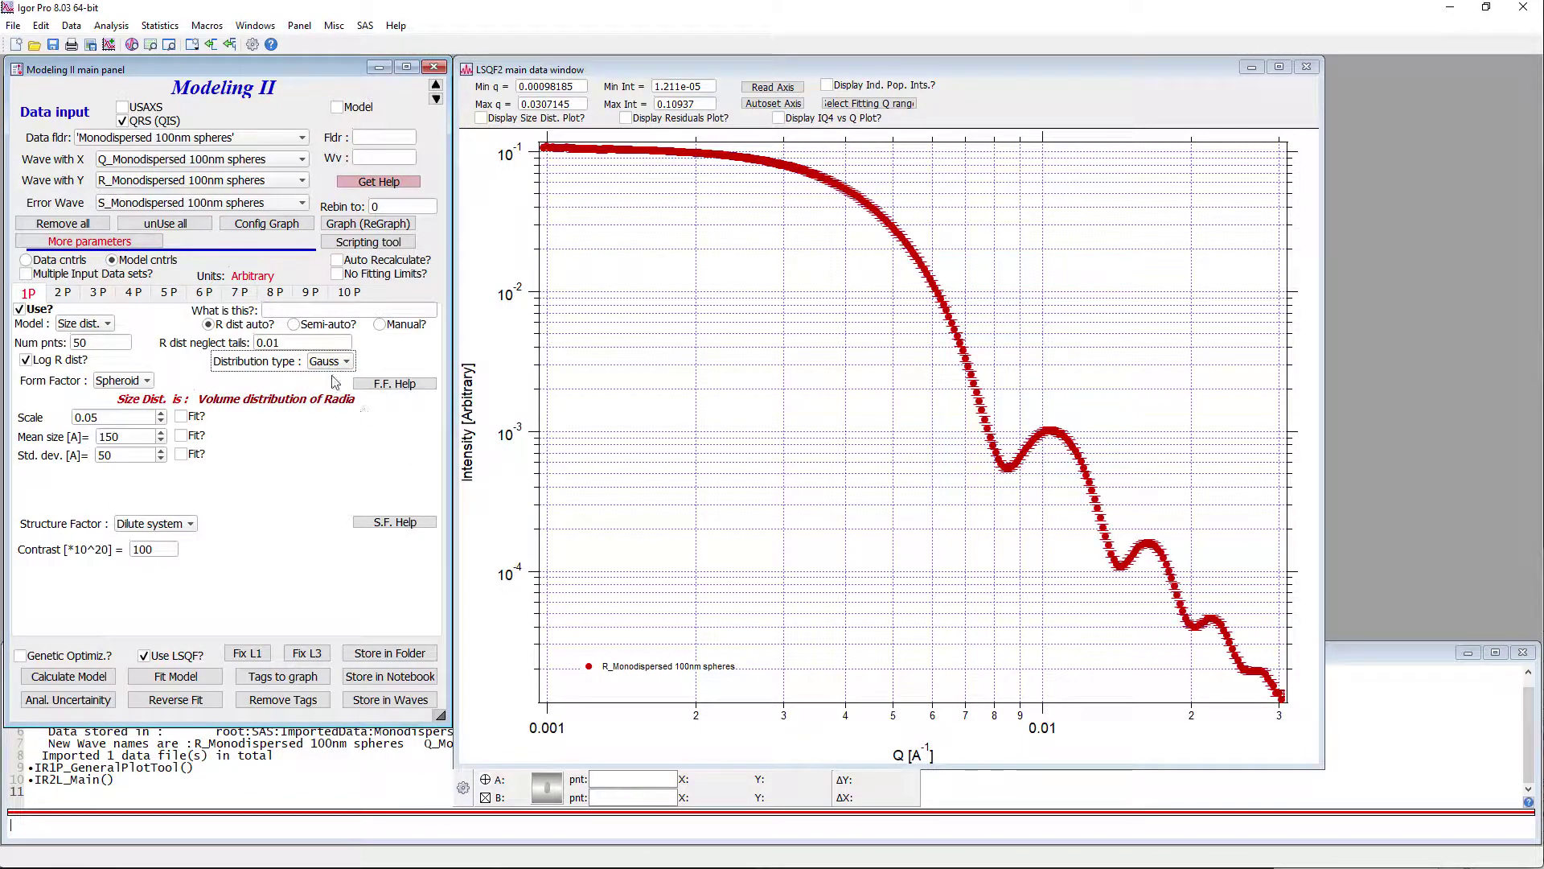
{"action": "left_click", "coordinate": [132, 439]}
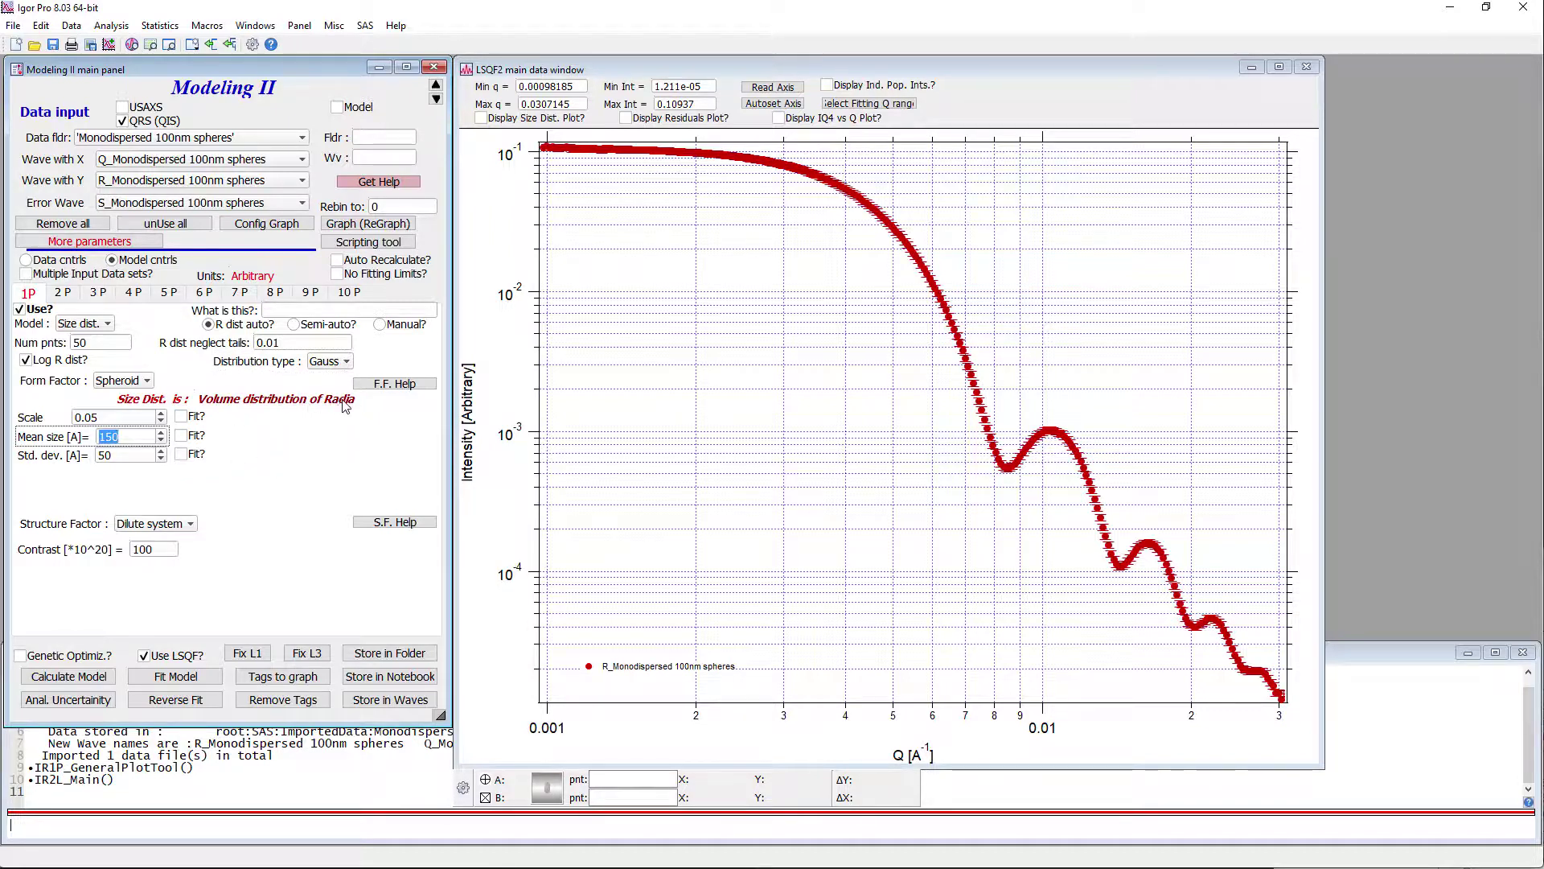
{"action": "type", "text": "5"}
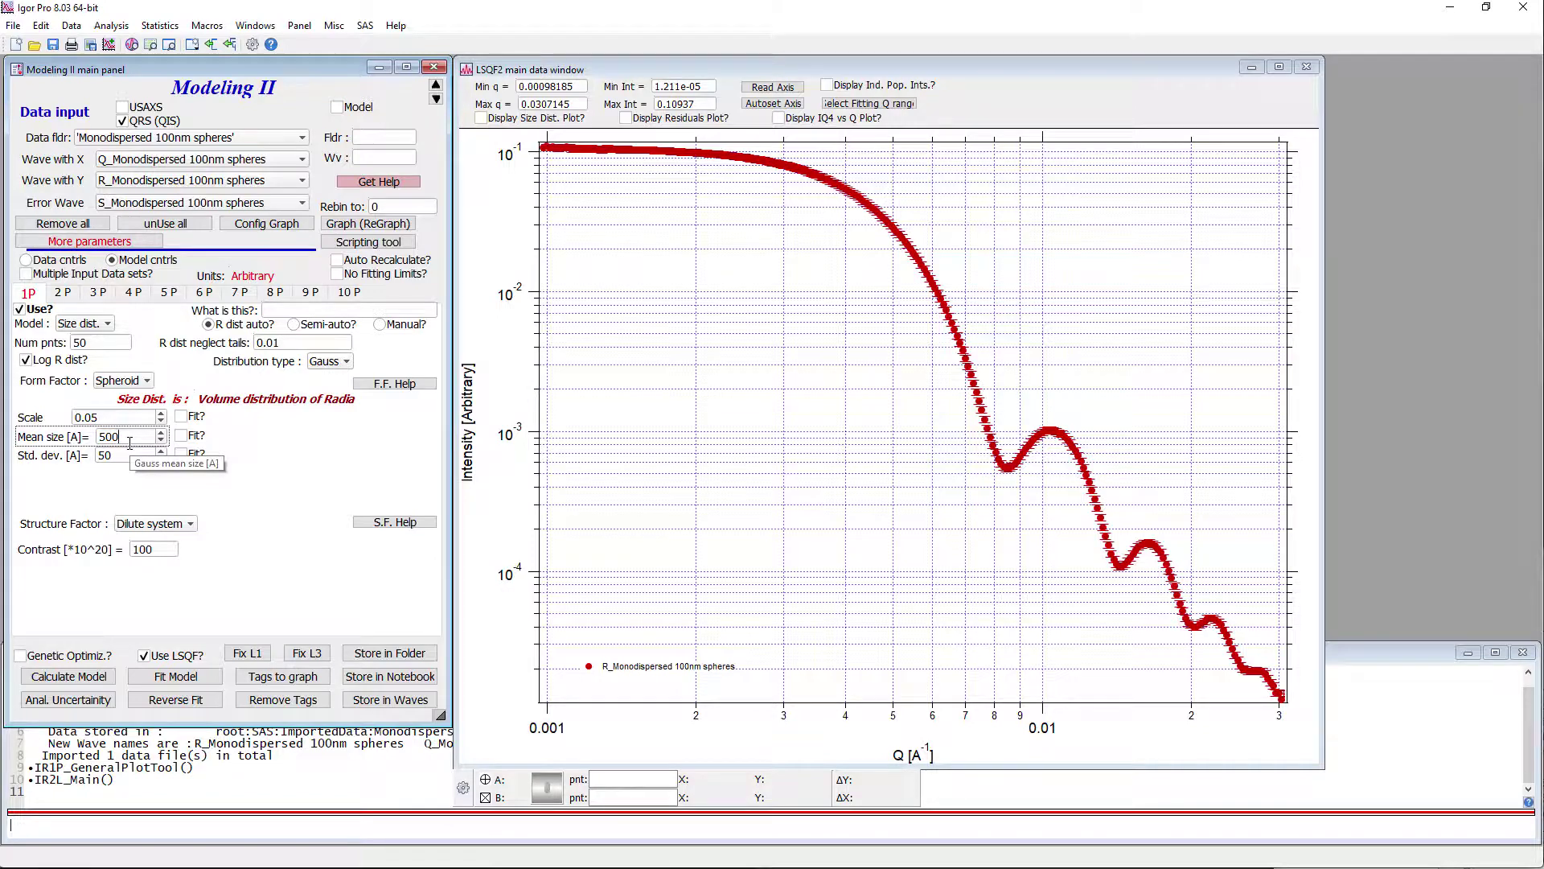
{"action": "left_click", "coordinate": [128, 457]}
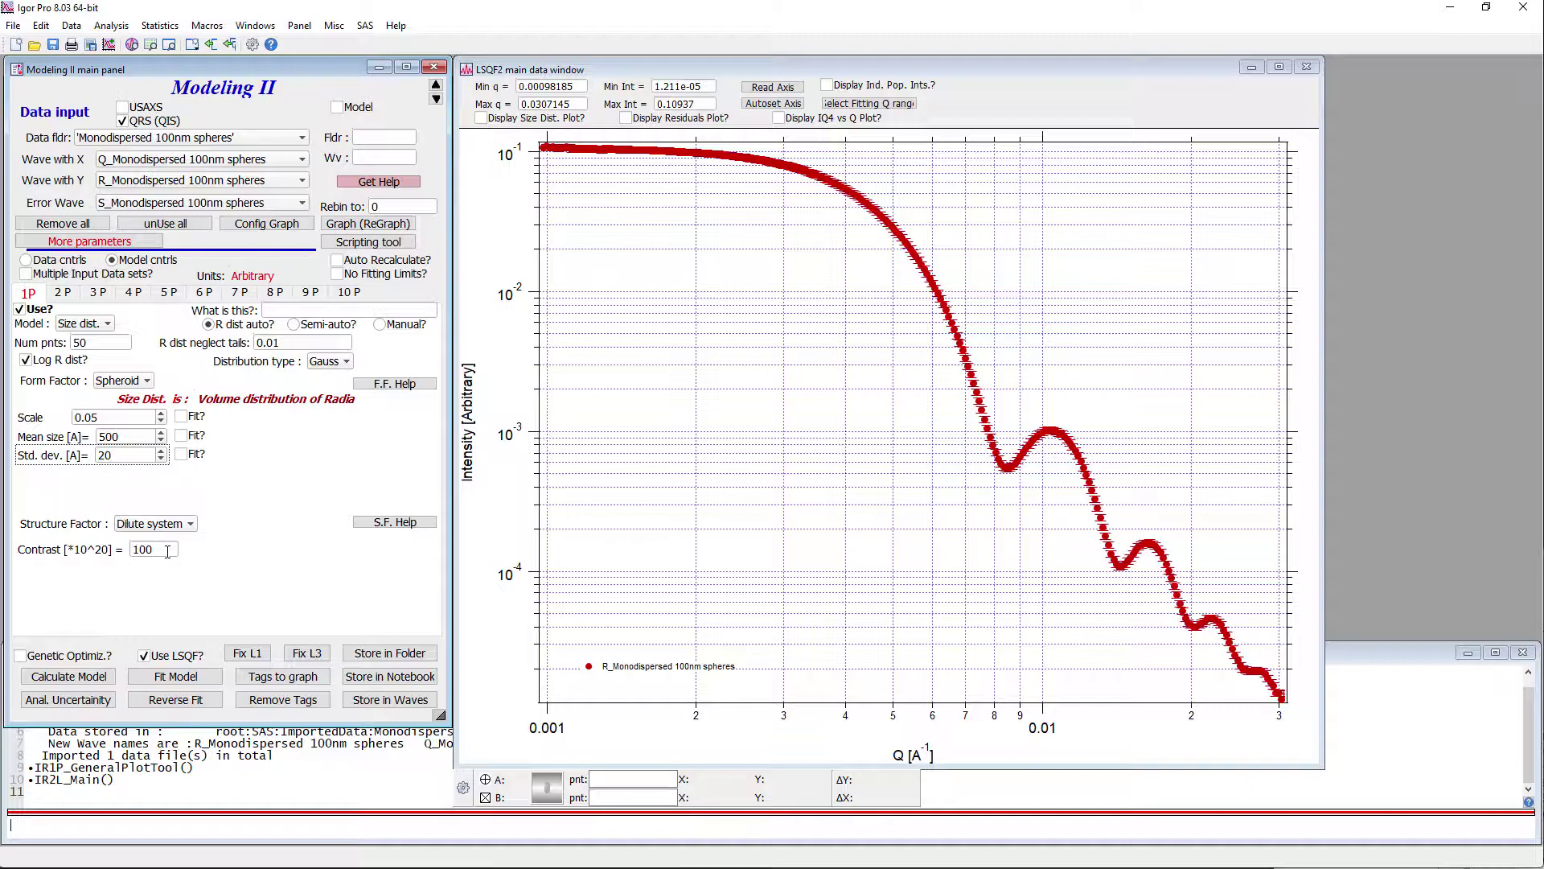
Calculate the model, autoscale the axes, and set population 1 contrast to 1e-4.
{"action": "left_click", "coordinate": [108, 680]}
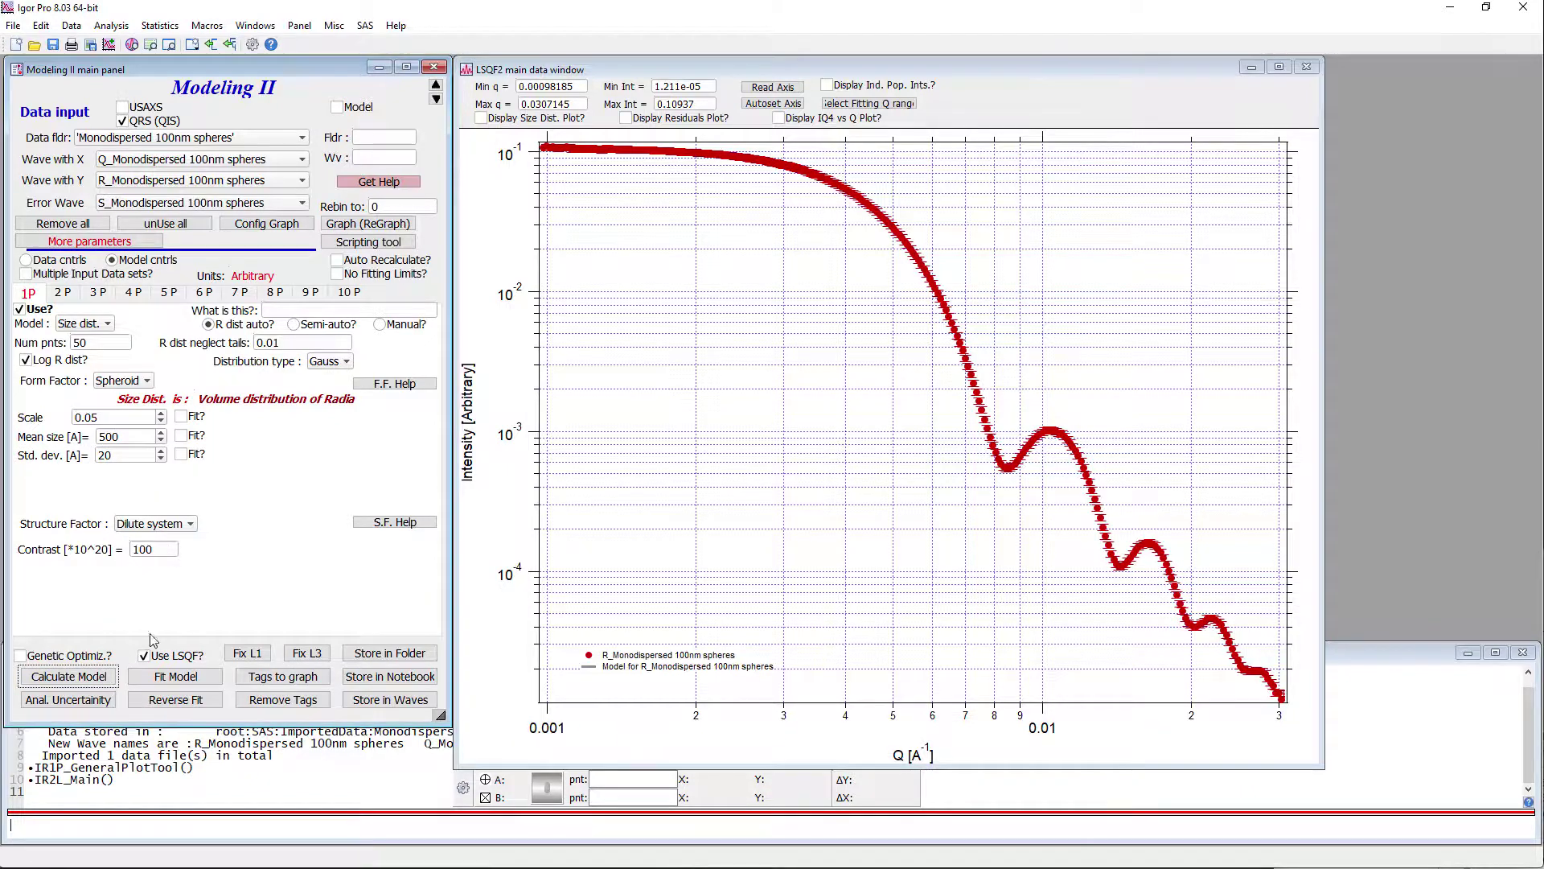
{"action": "left_click", "coordinate": [775, 104]}
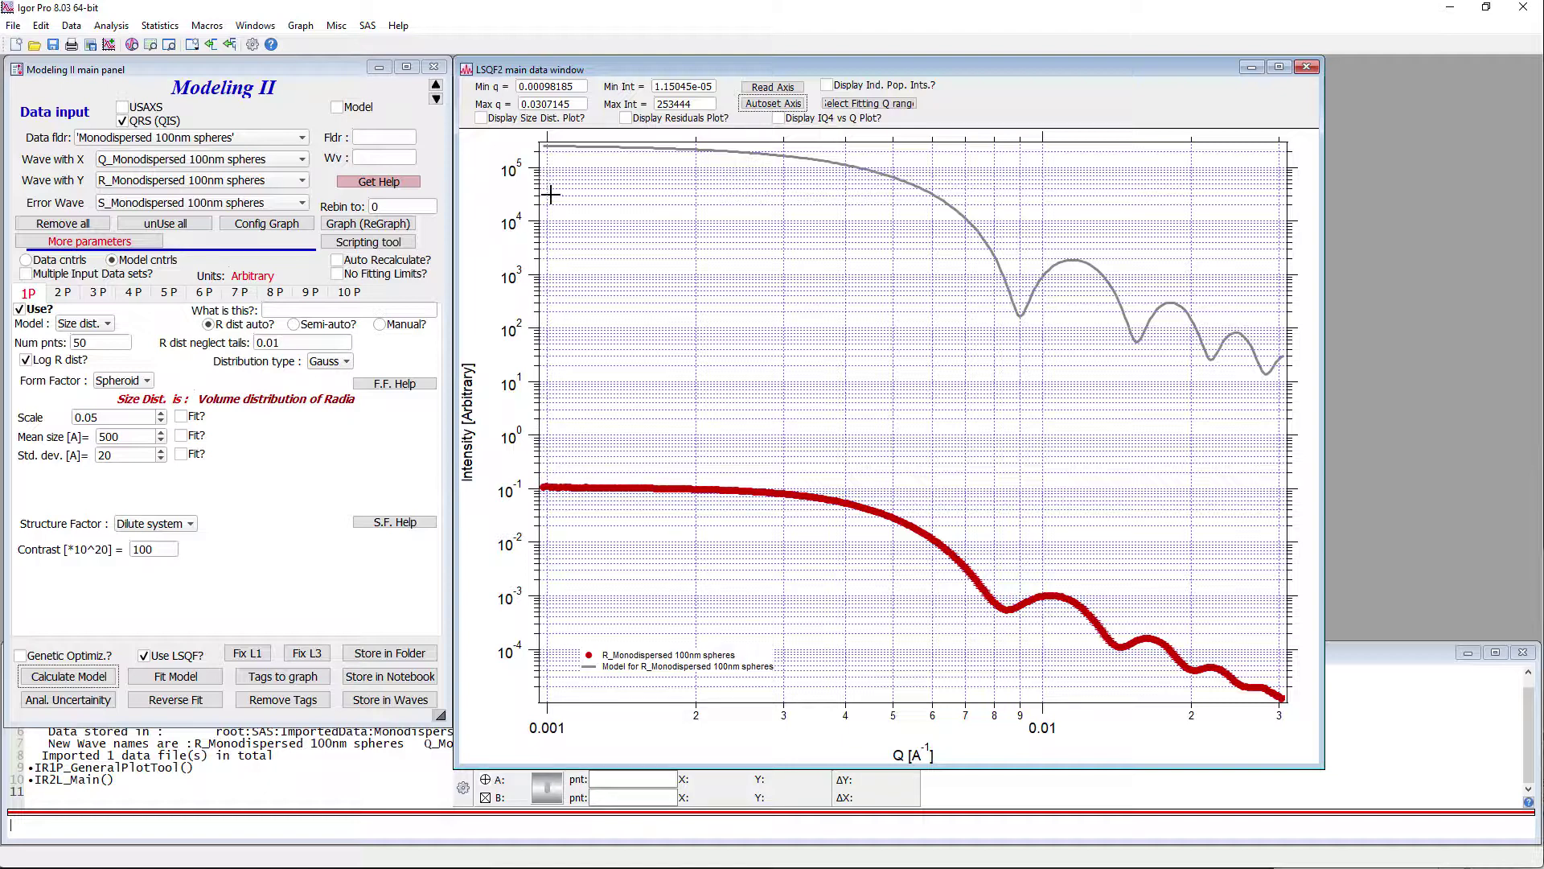
{"action": "left_click", "coordinate": [155, 551]}
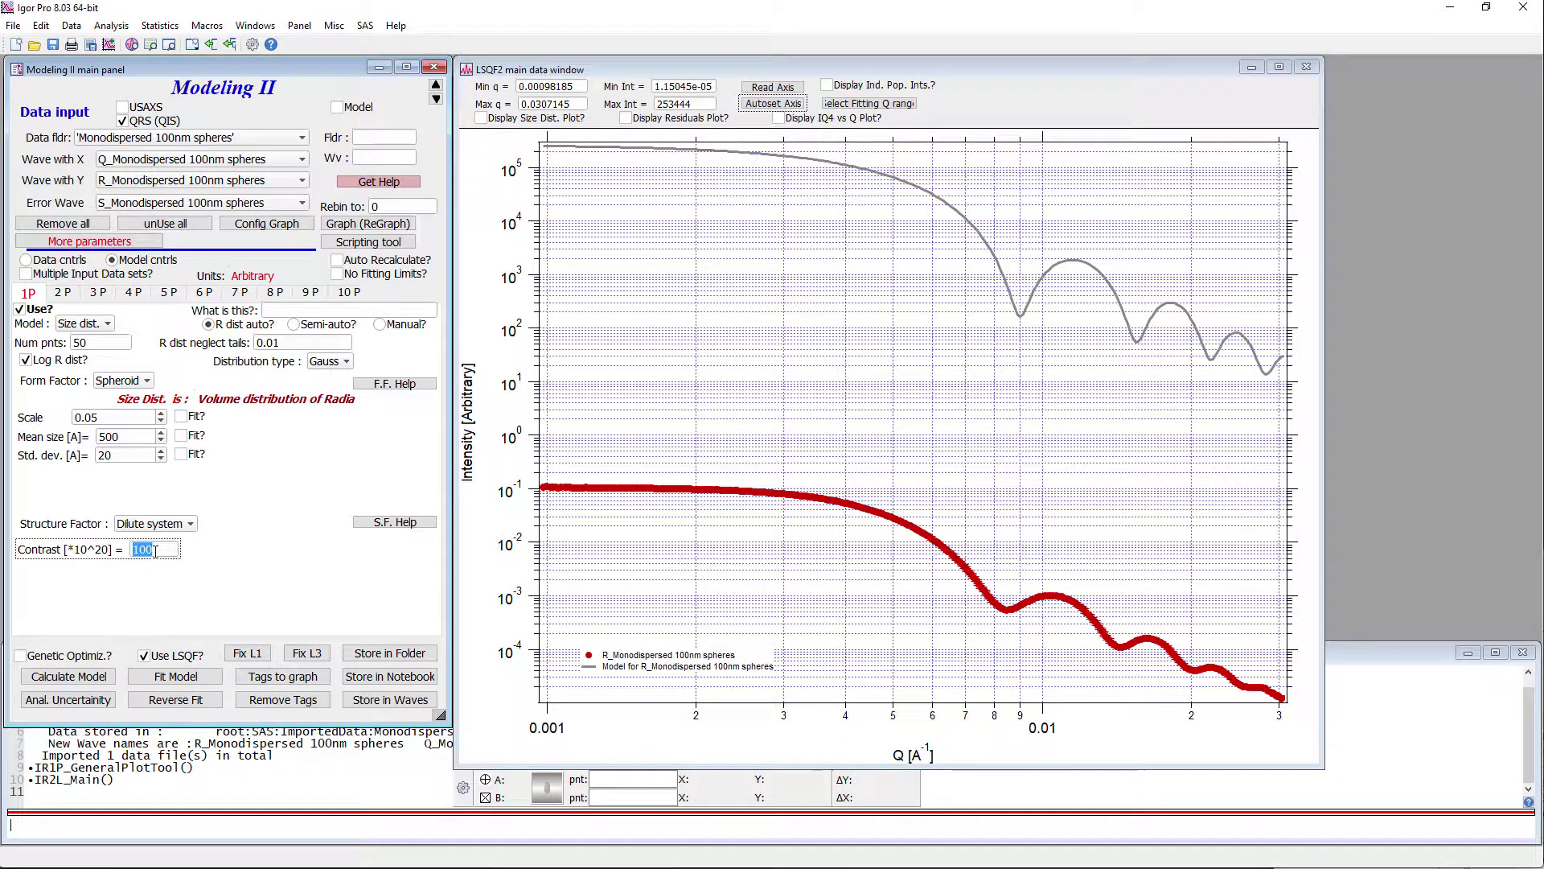
{"action": "type", "text": "1e-4"}
{"action": "key", "text": "Return"}
Turn on auto recalculate, autoscale the axes, and spin the mean size to 523.688 Å.
{"action": "left_click", "coordinate": [337, 260]}
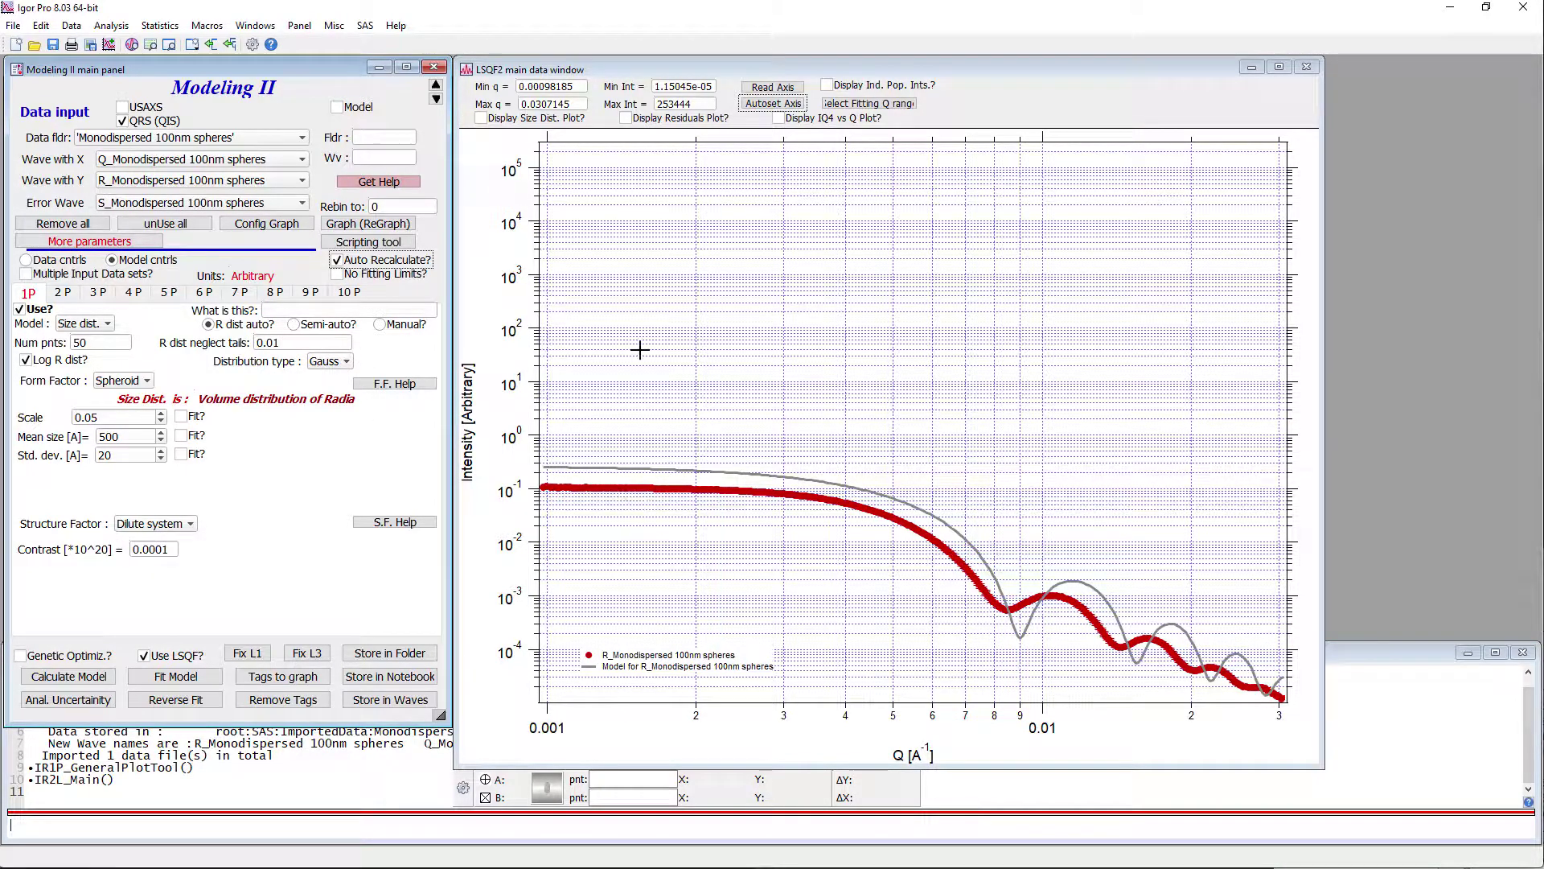
{"action": "left_click", "coordinate": [785, 105]}
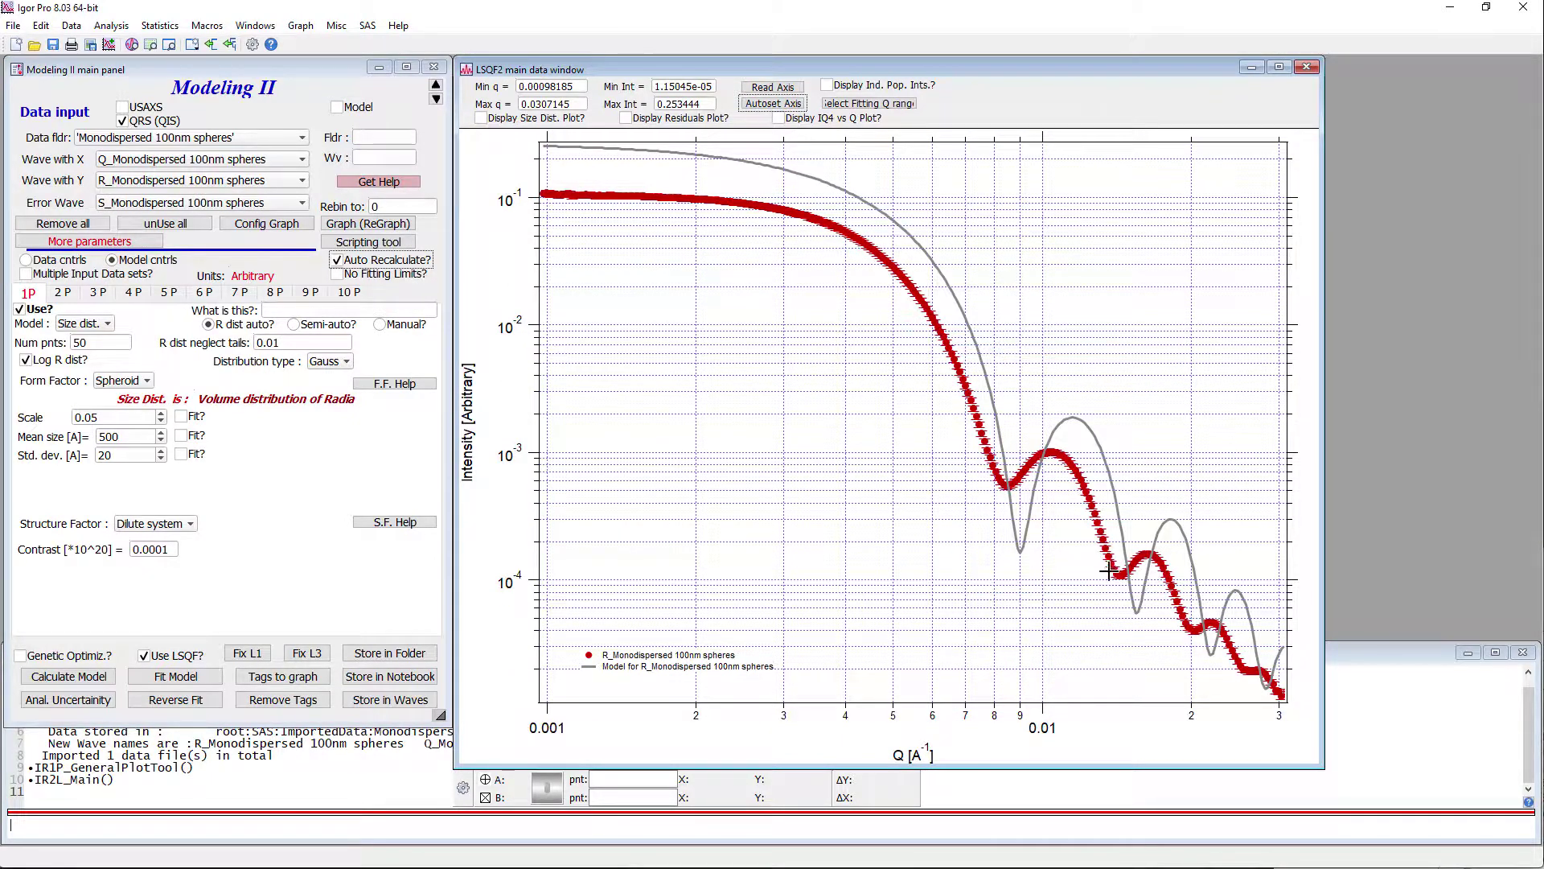
{"action": "left_click", "coordinate": [265, 430]}
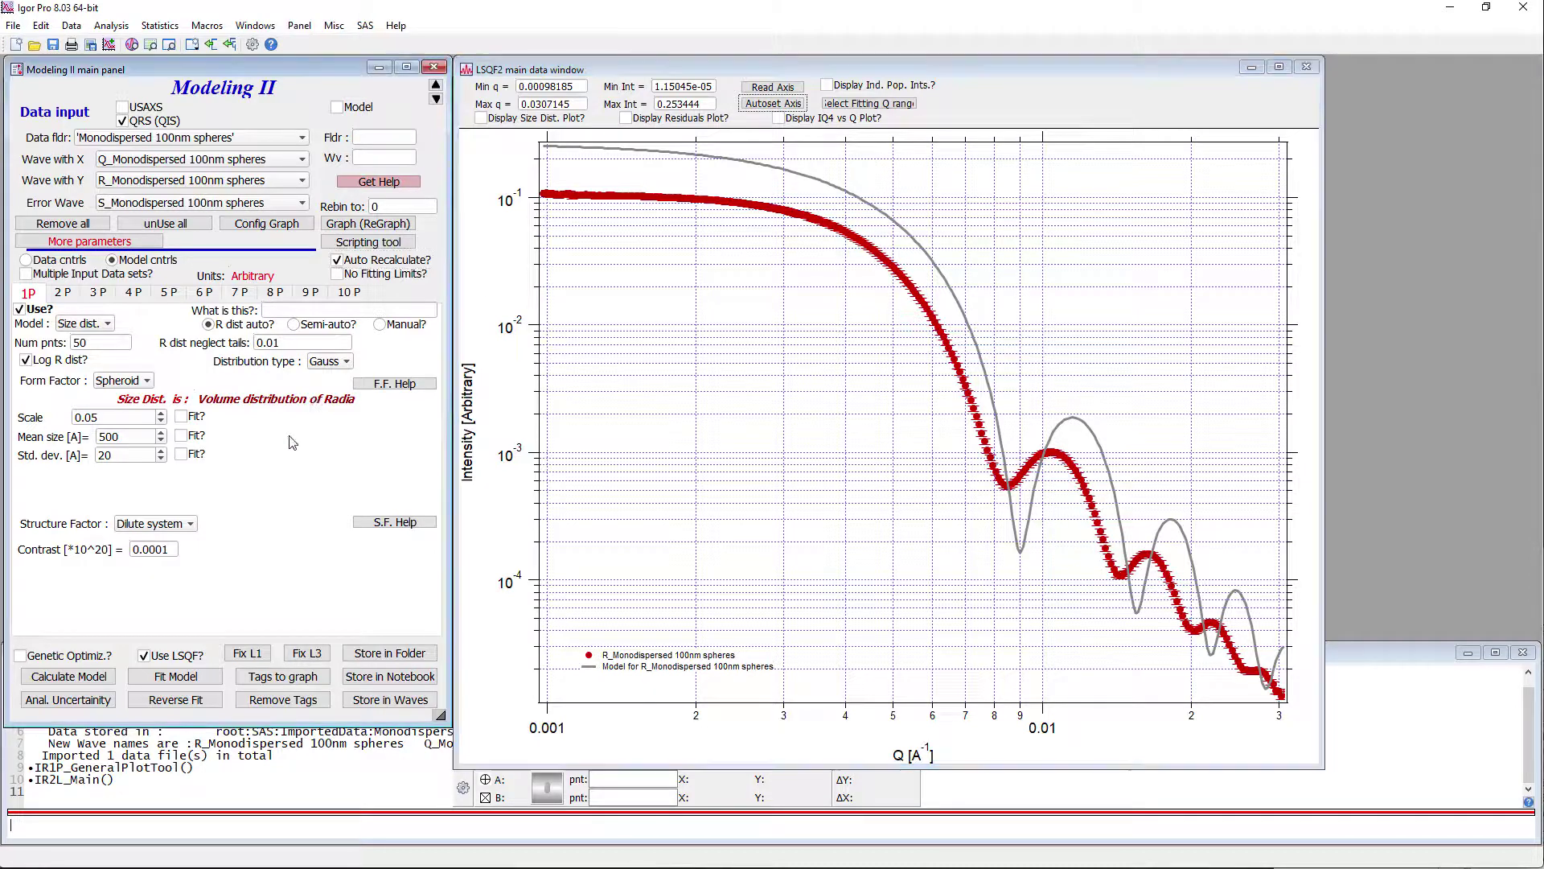
{"action": "left_click", "coordinate": [161, 432]}
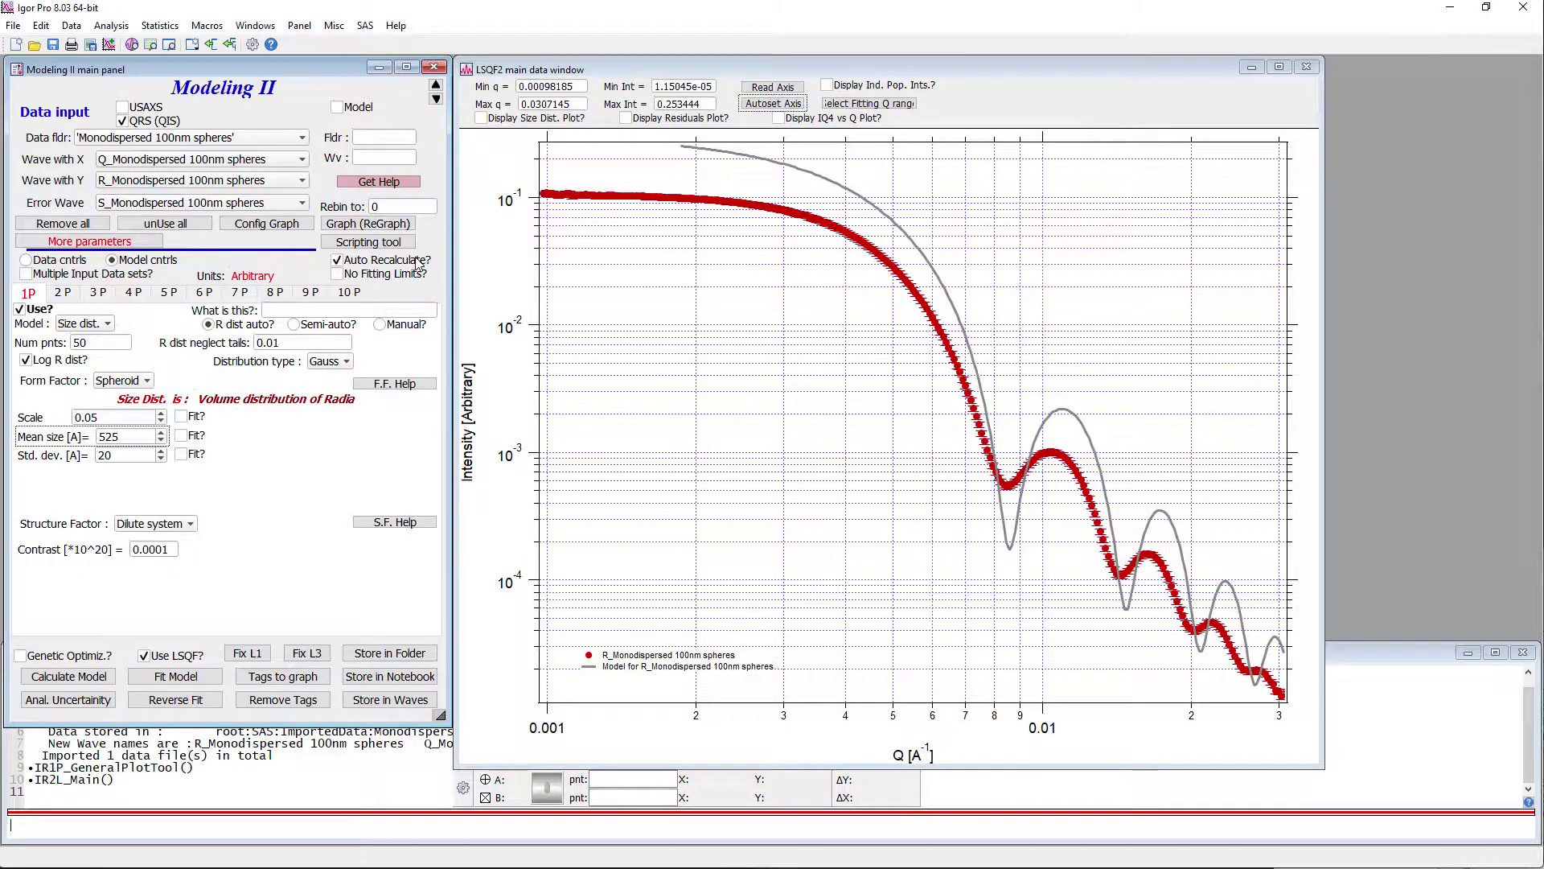
{"action": "left_click", "coordinate": [161, 432]}
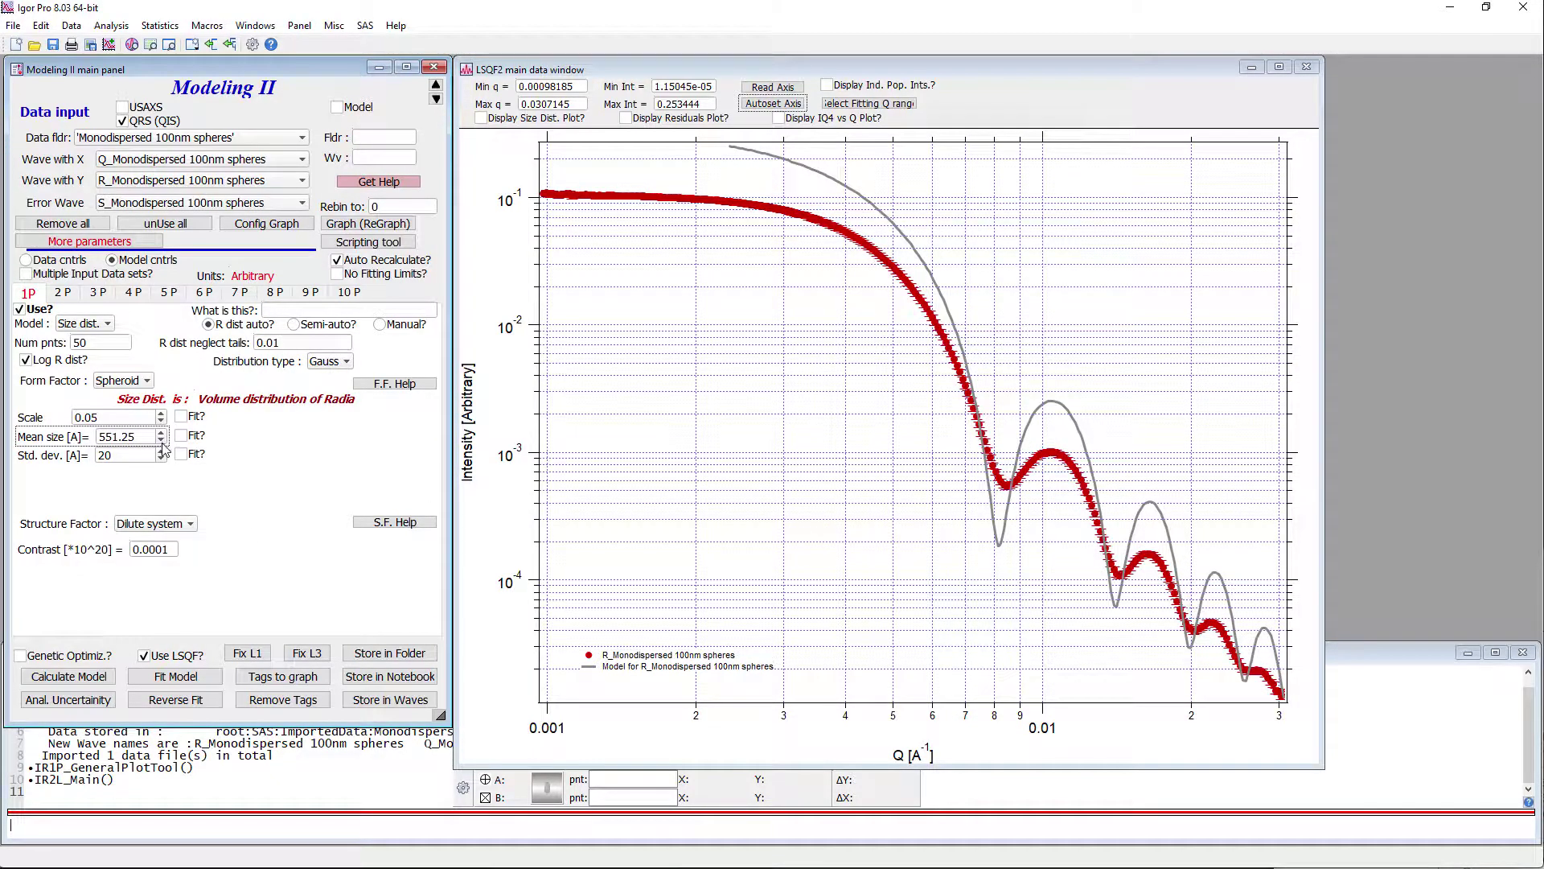
{"action": "left_click", "coordinate": [162, 441]}
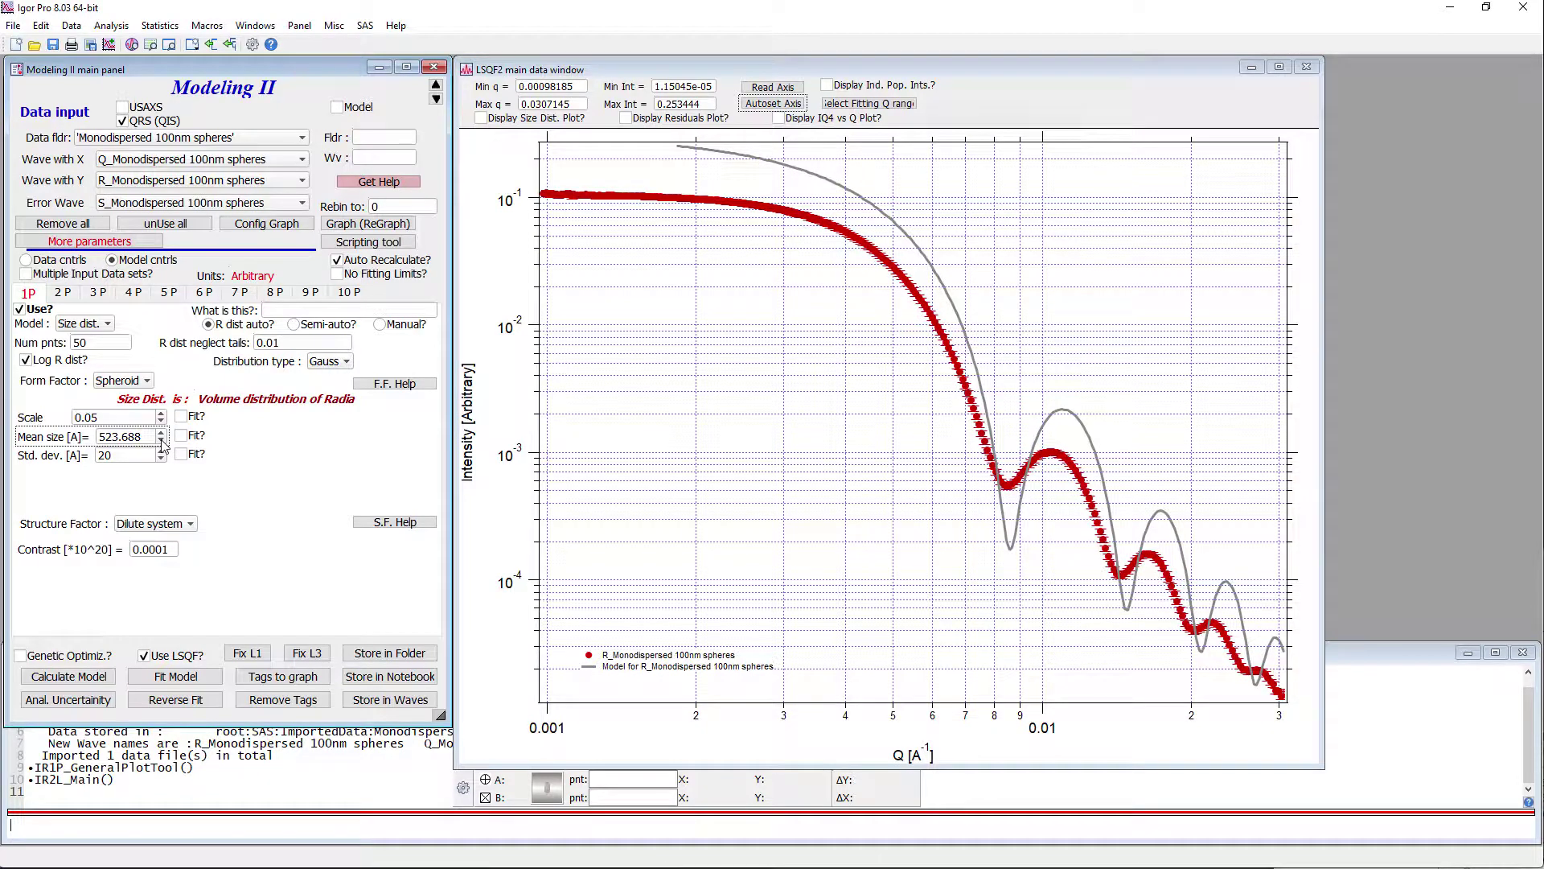
Step the scale down to 0.0231646 so the model curve overlays the data.
{"action": "left_click", "coordinate": [161, 421]}
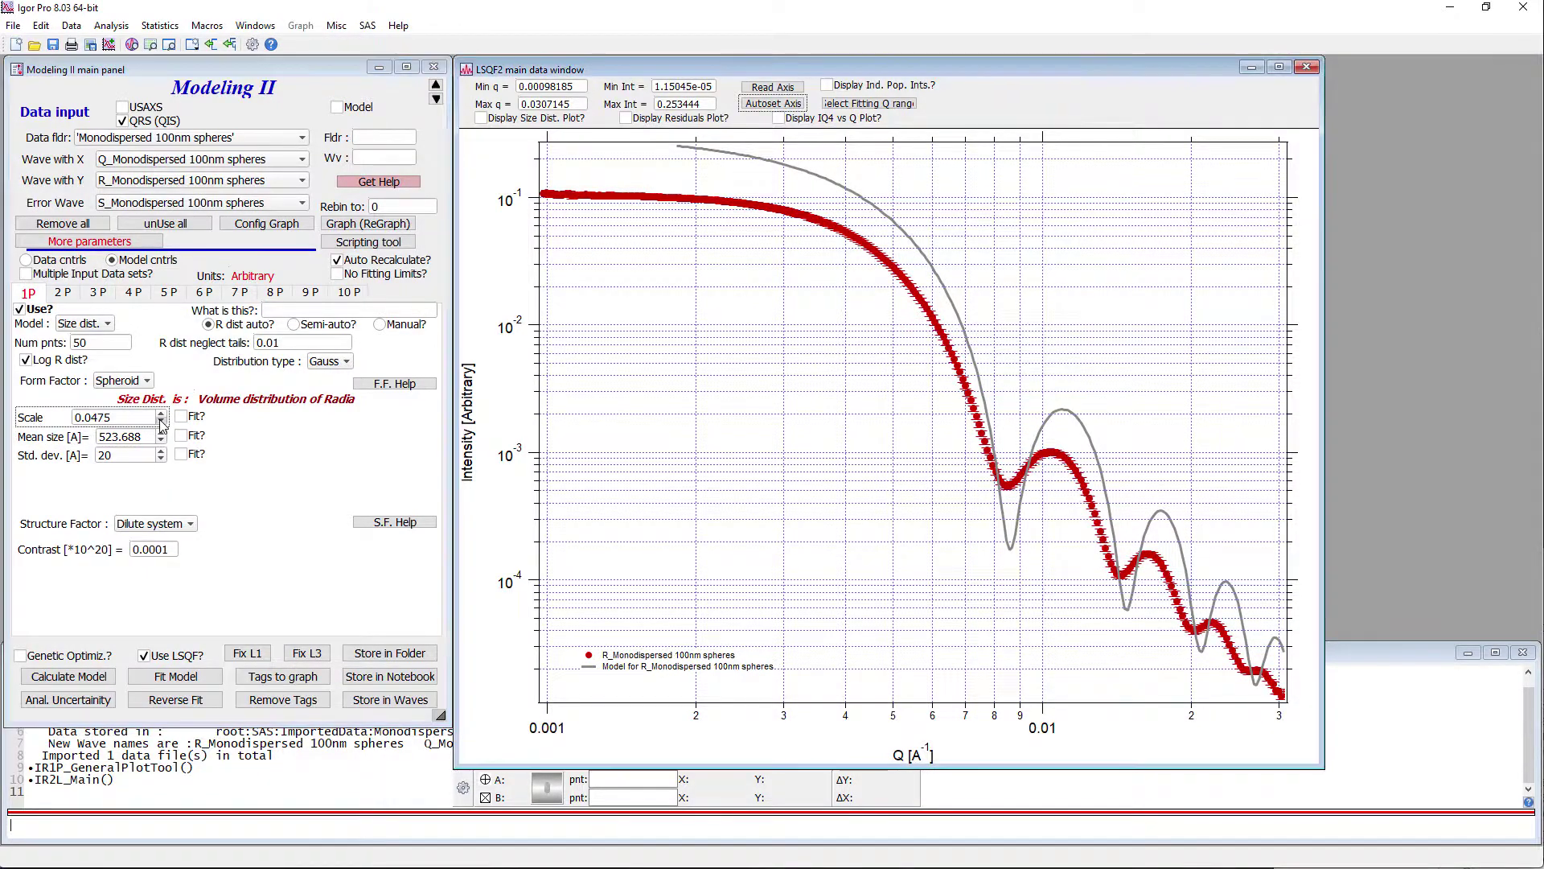
{"action": "left_click", "coordinate": [161, 422]}
{"action": "left_click", "coordinate": [161, 422]}
{"action": "left_click", "coordinate": [161, 421]}
{"action": "left_click", "coordinate": [161, 422]}
{"action": "left_click", "coordinate": [161, 422]}
{"action": "left_click", "coordinate": [161, 421]}
{"action": "left_click", "coordinate": [161, 421]}
{"action": "left_click", "coordinate": [161, 422]}
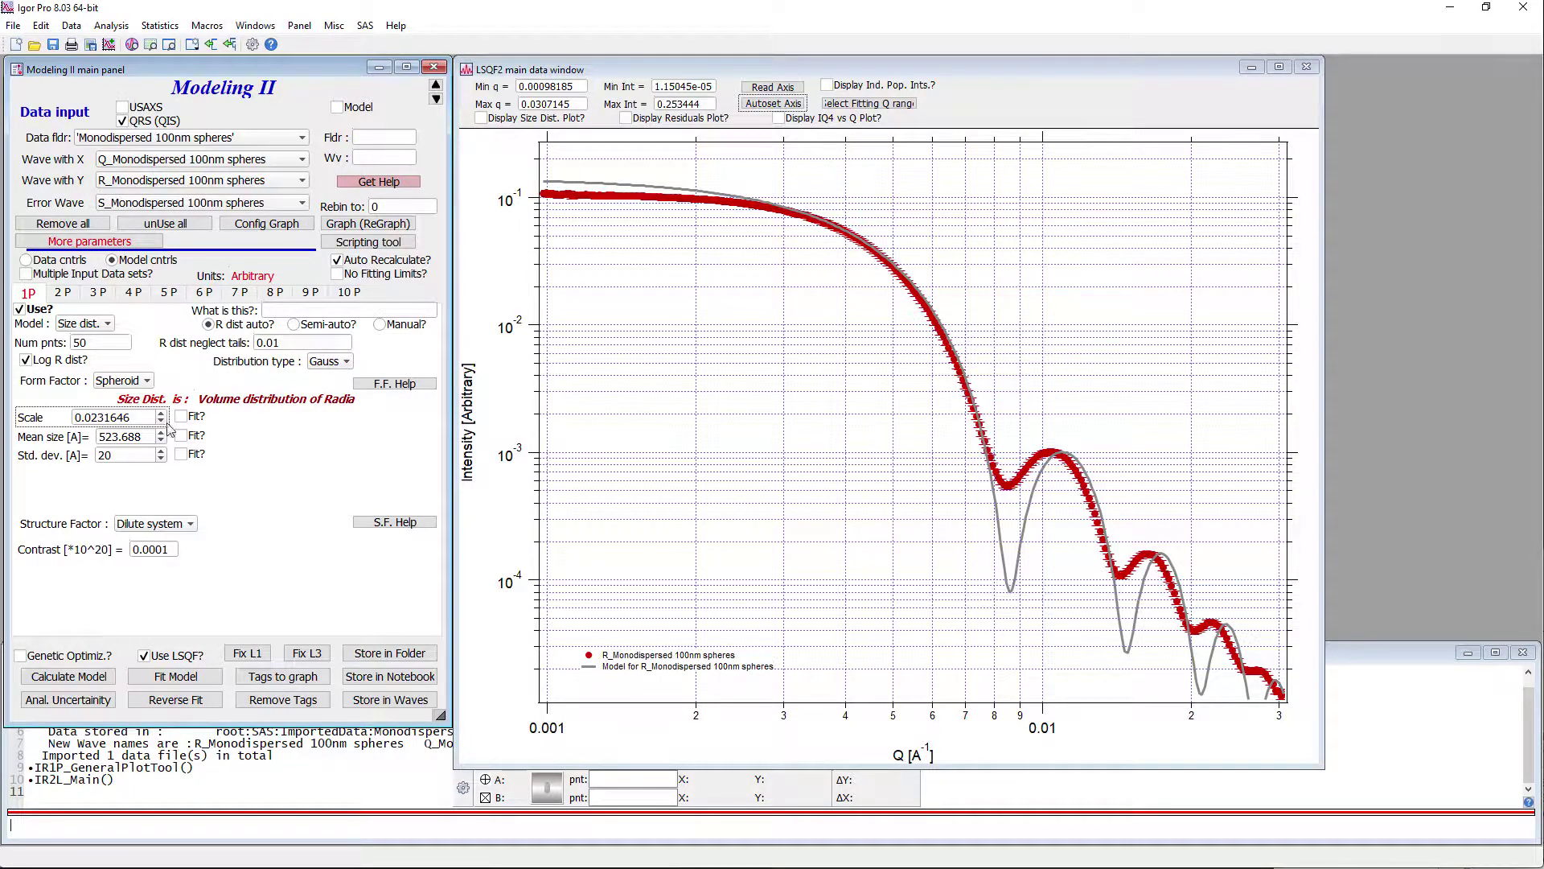
Widen the standard deviation, set Scale and Mean size to fit, and run a fit.
{"action": "left_click", "coordinate": [181, 416]}
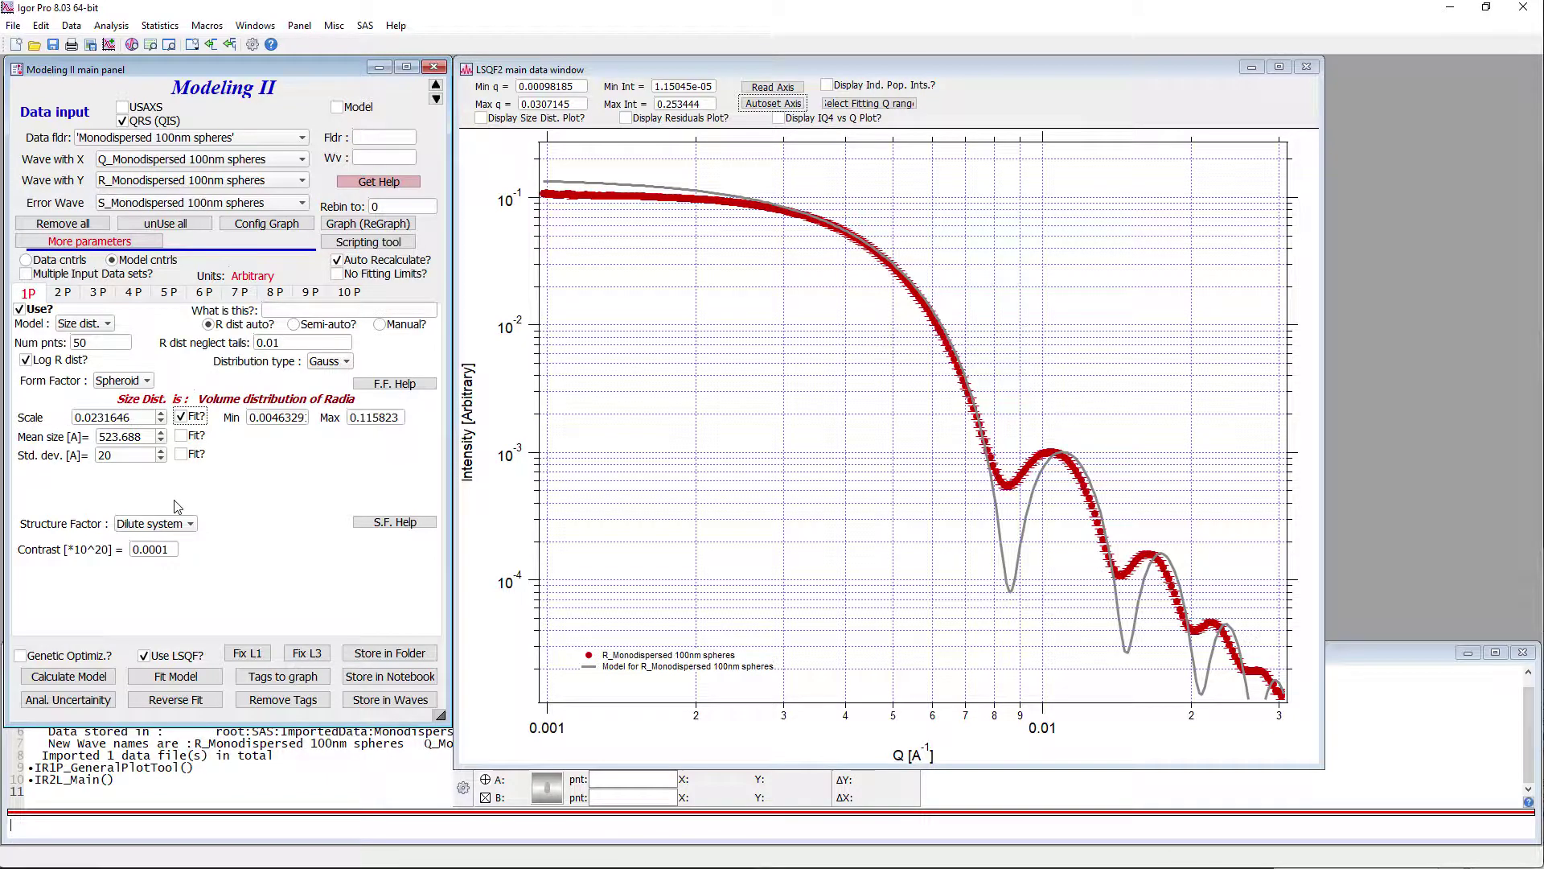
{"action": "left_click", "coordinate": [162, 452]}
{"action": "left_click", "coordinate": [162, 452]}
{"action": "left_click", "coordinate": [162, 452]}
{"action": "left_click", "coordinate": [161, 452]}
{"action": "left_click", "coordinate": [162, 452]}
{"action": "left_click", "coordinate": [161, 452]}
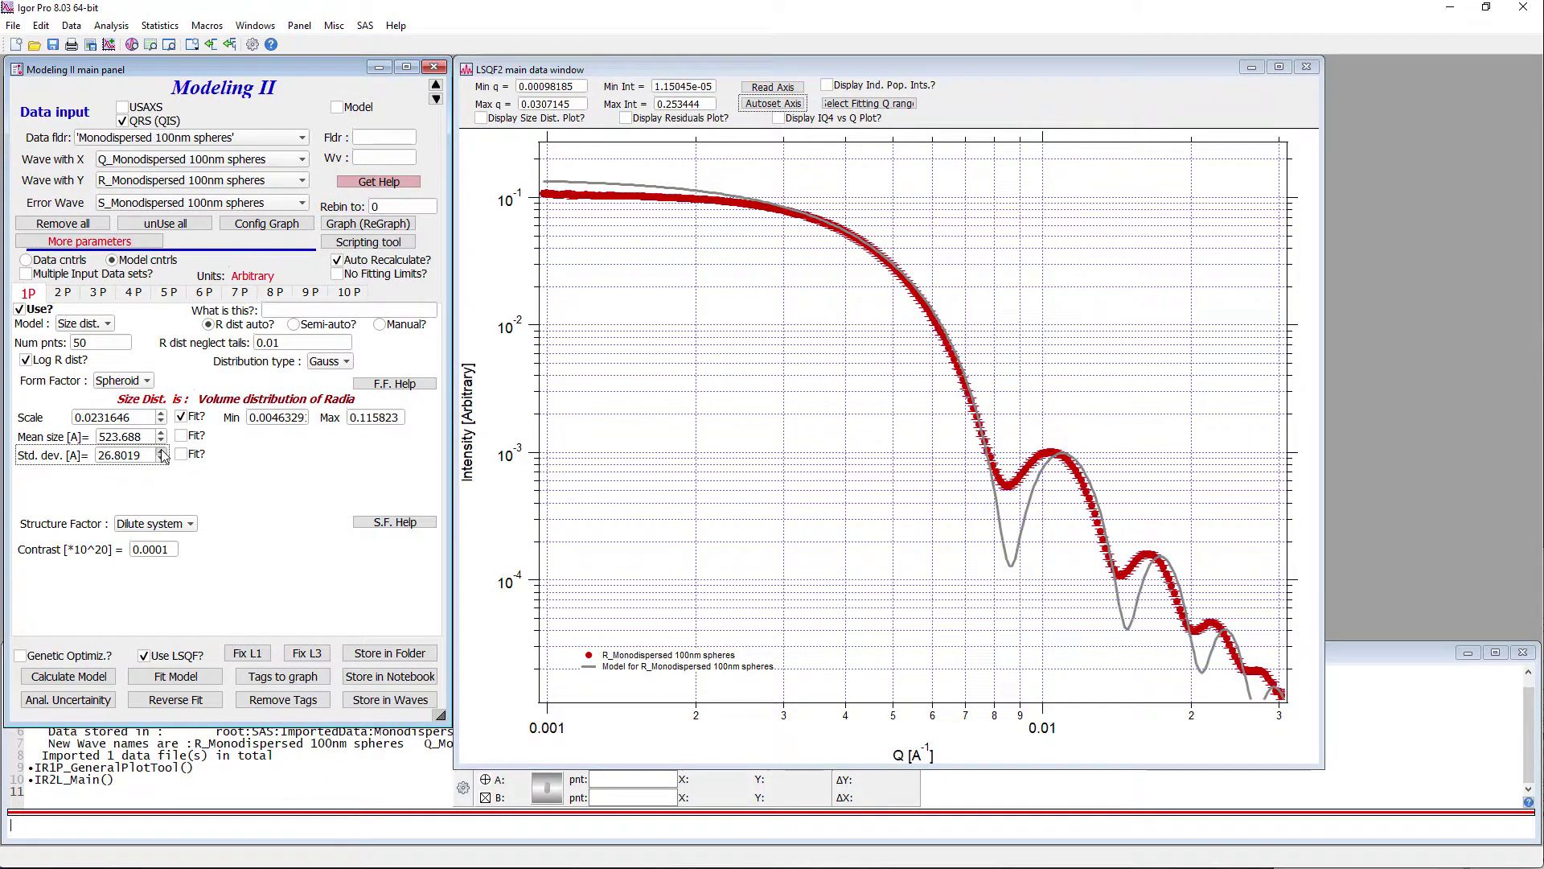
{"action": "left_click", "coordinate": [162, 452]}
{"action": "left_click", "coordinate": [162, 452]}
{"action": "left_click", "coordinate": [162, 452]}
{"action": "left_click", "coordinate": [162, 453]}
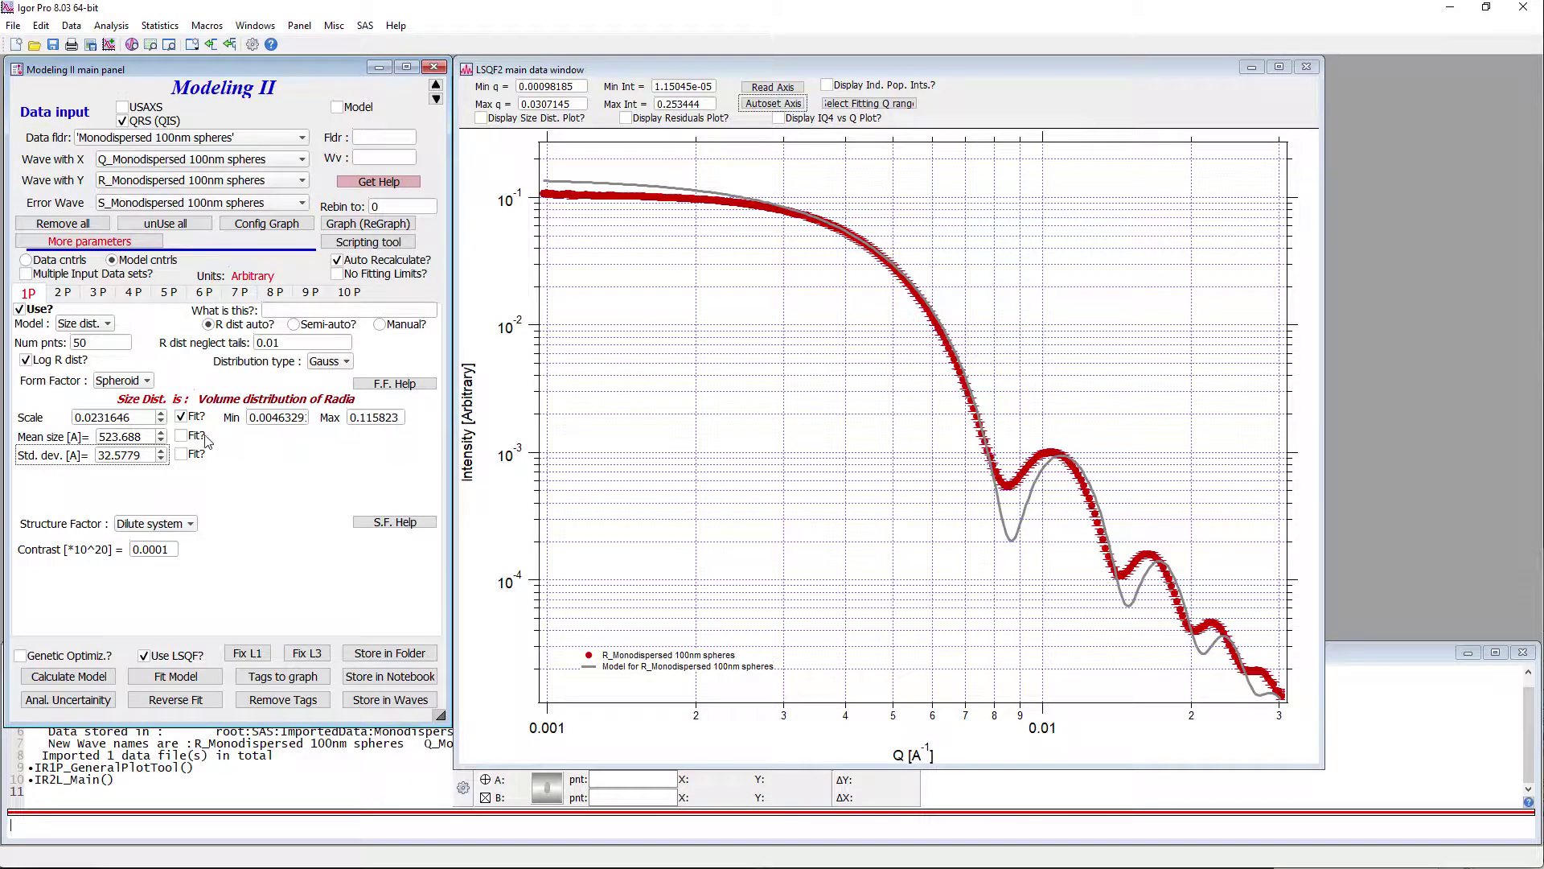
{"action": "left_click", "coordinate": [182, 436]}
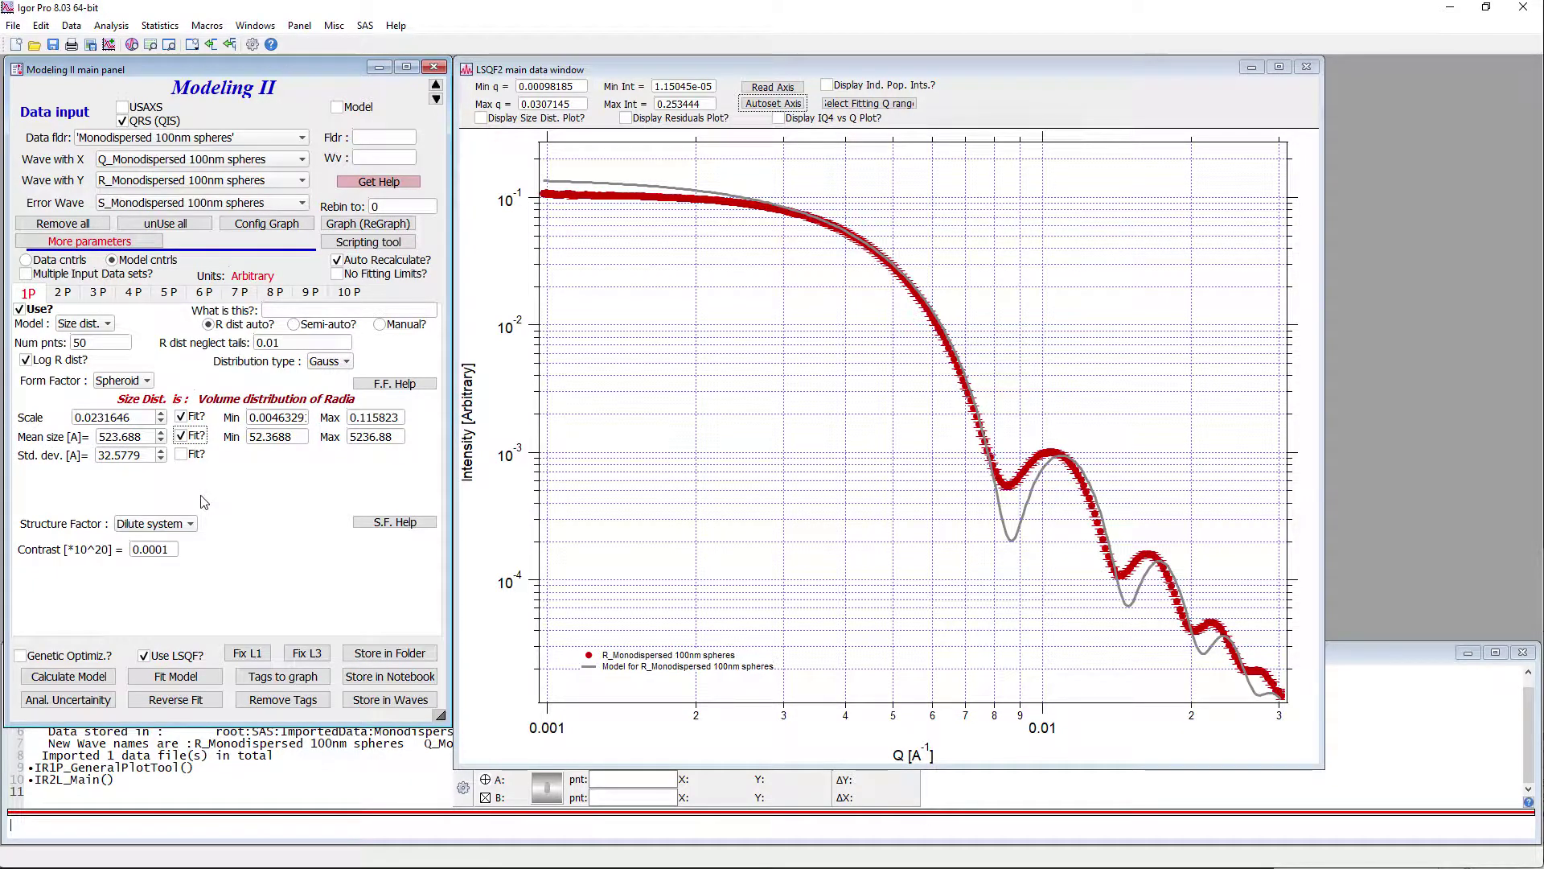
{"action": "left_click", "coordinate": [199, 680]}
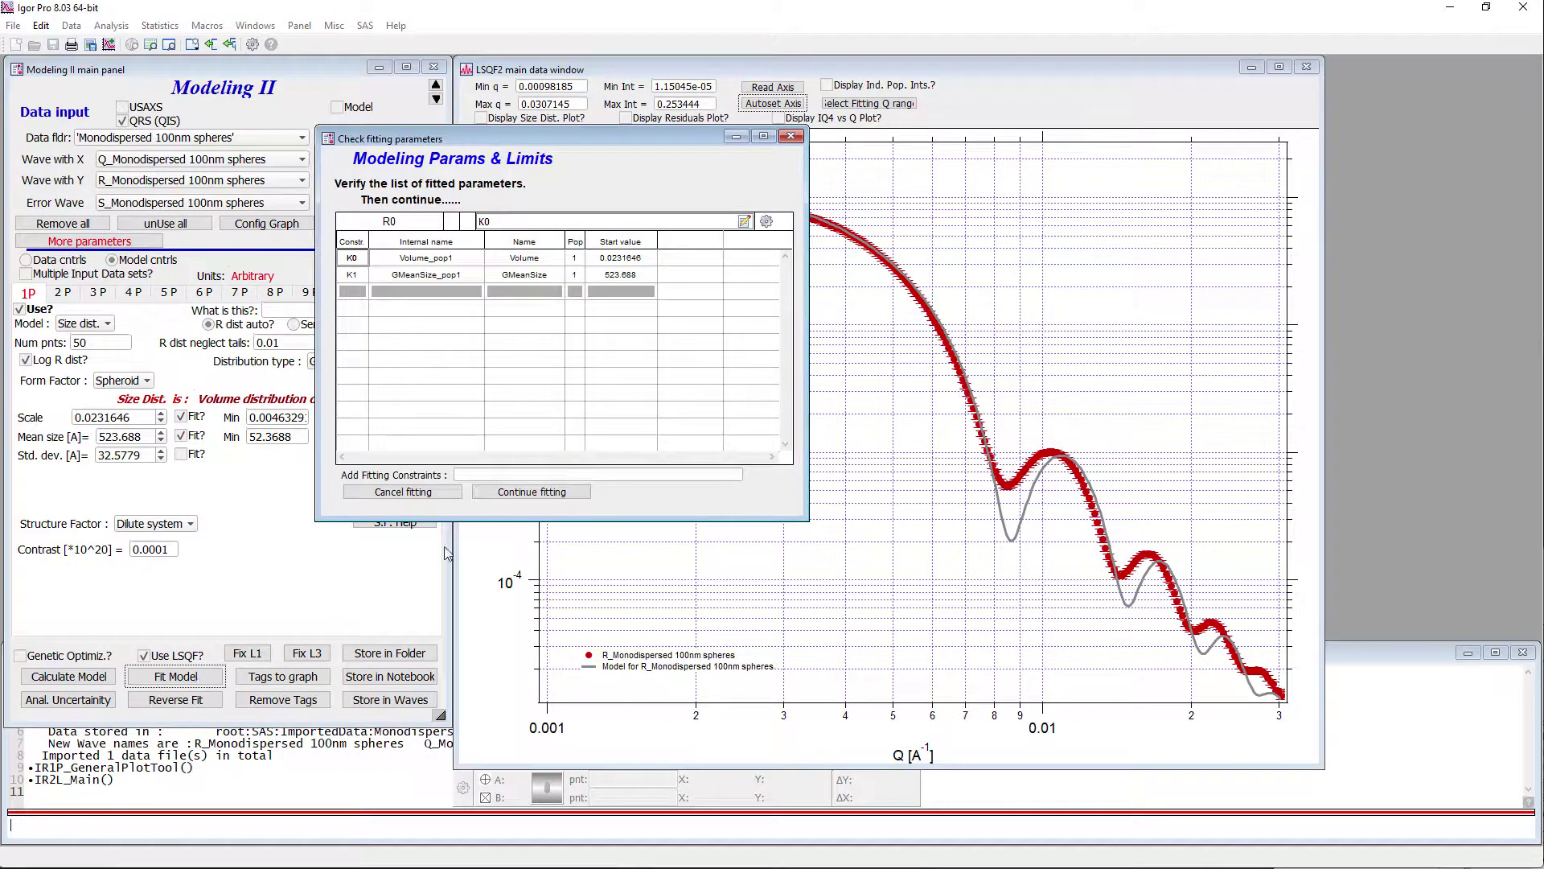
{"action": "left_click", "coordinate": [547, 493]}
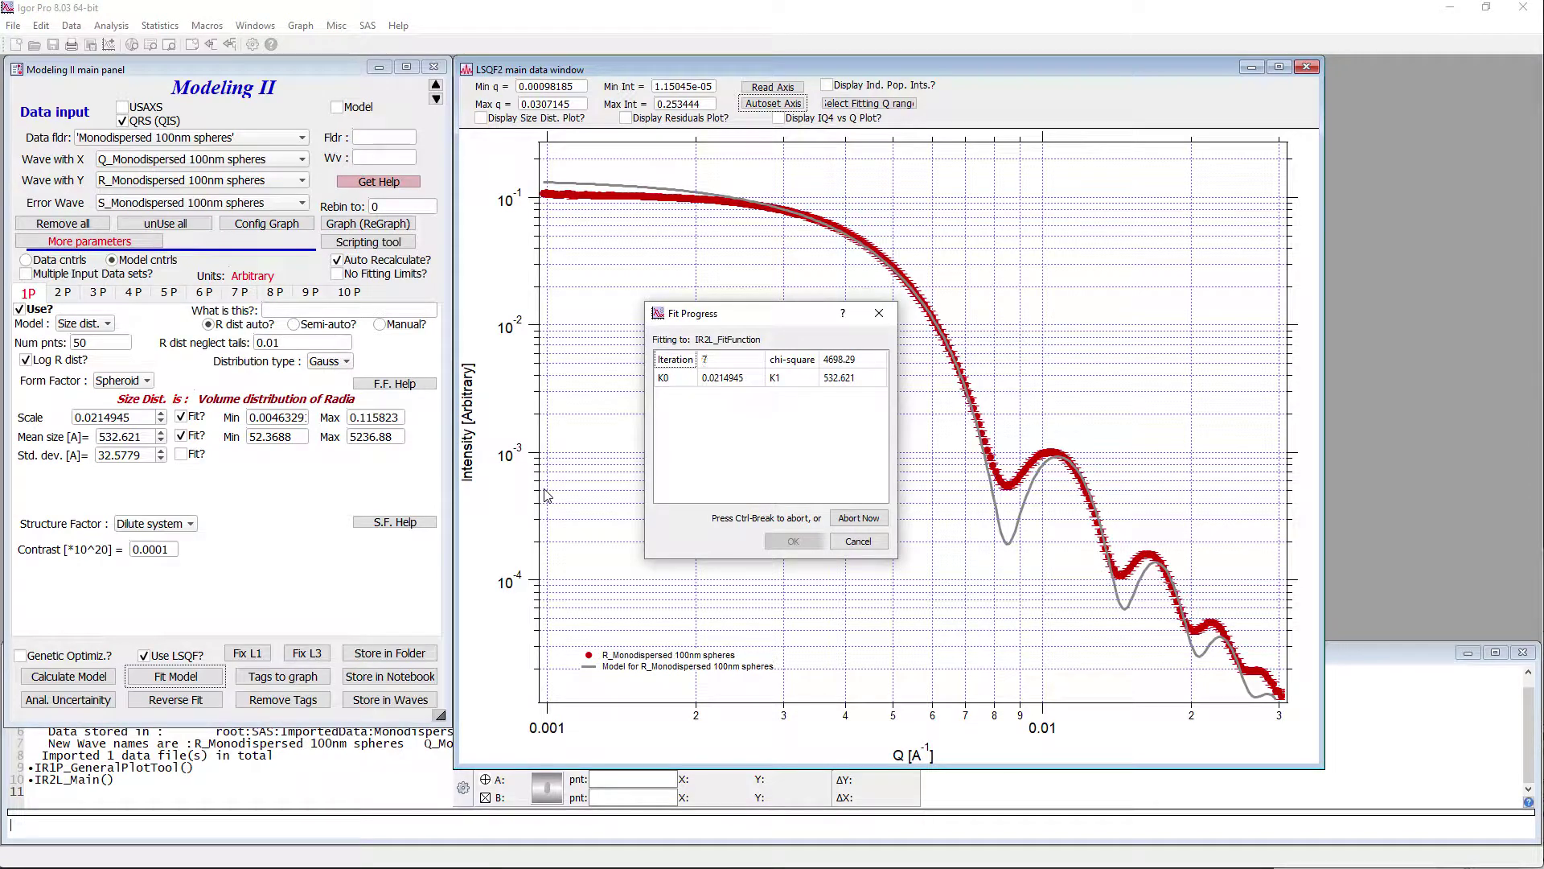
Refit with standard deviation included, giving scale 0.0211461, mean 530.763 Å, std. dev. 51.1157 Å.
{"action": "left_click", "coordinate": [183, 455]}
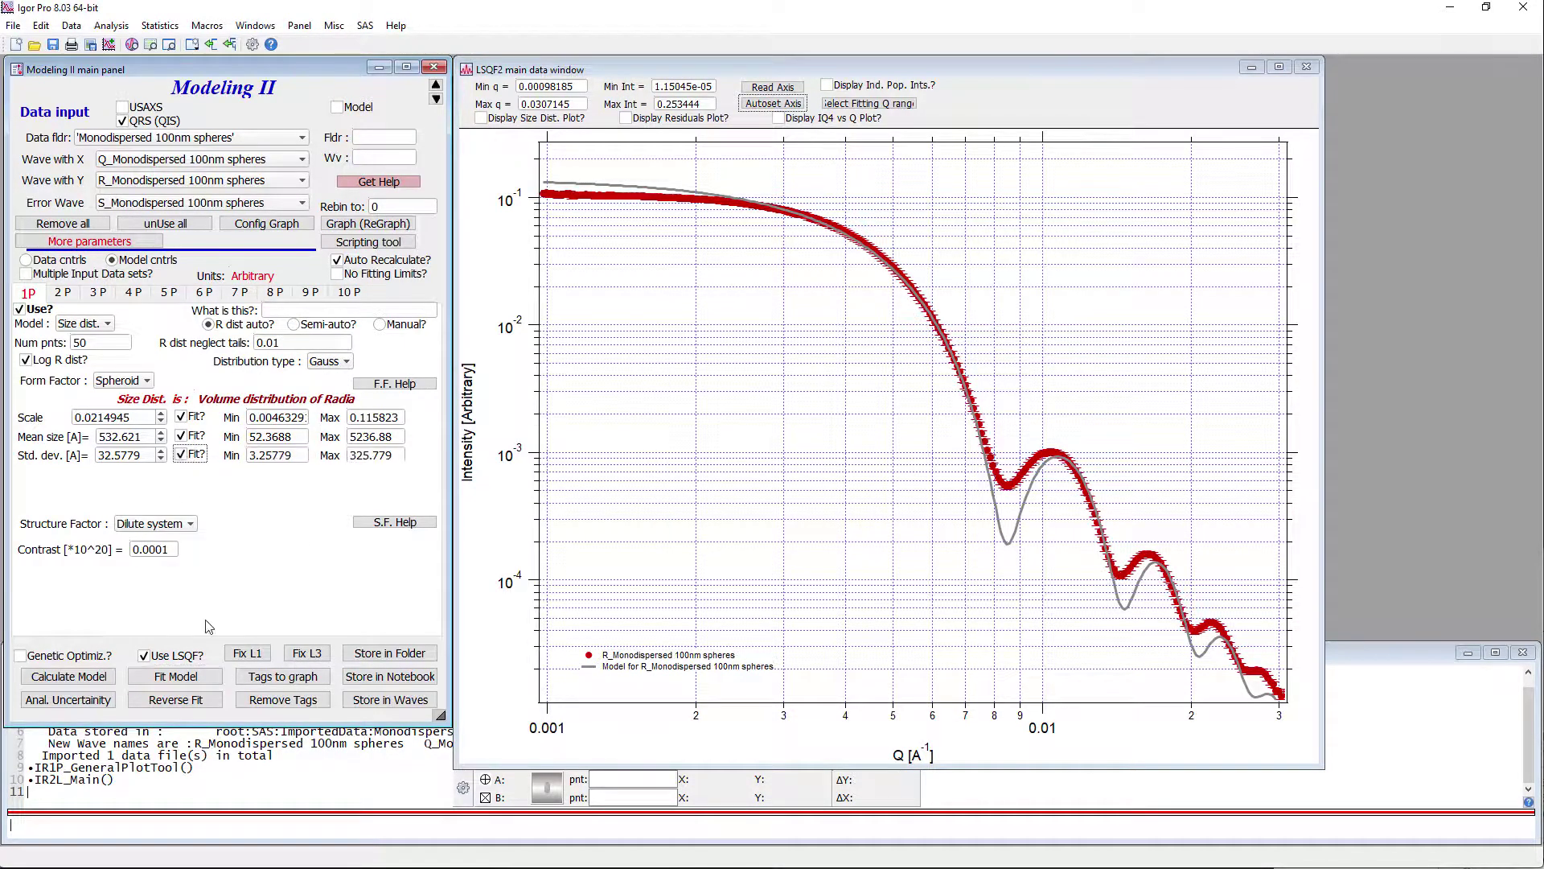
{"action": "left_click", "coordinate": [177, 678]}
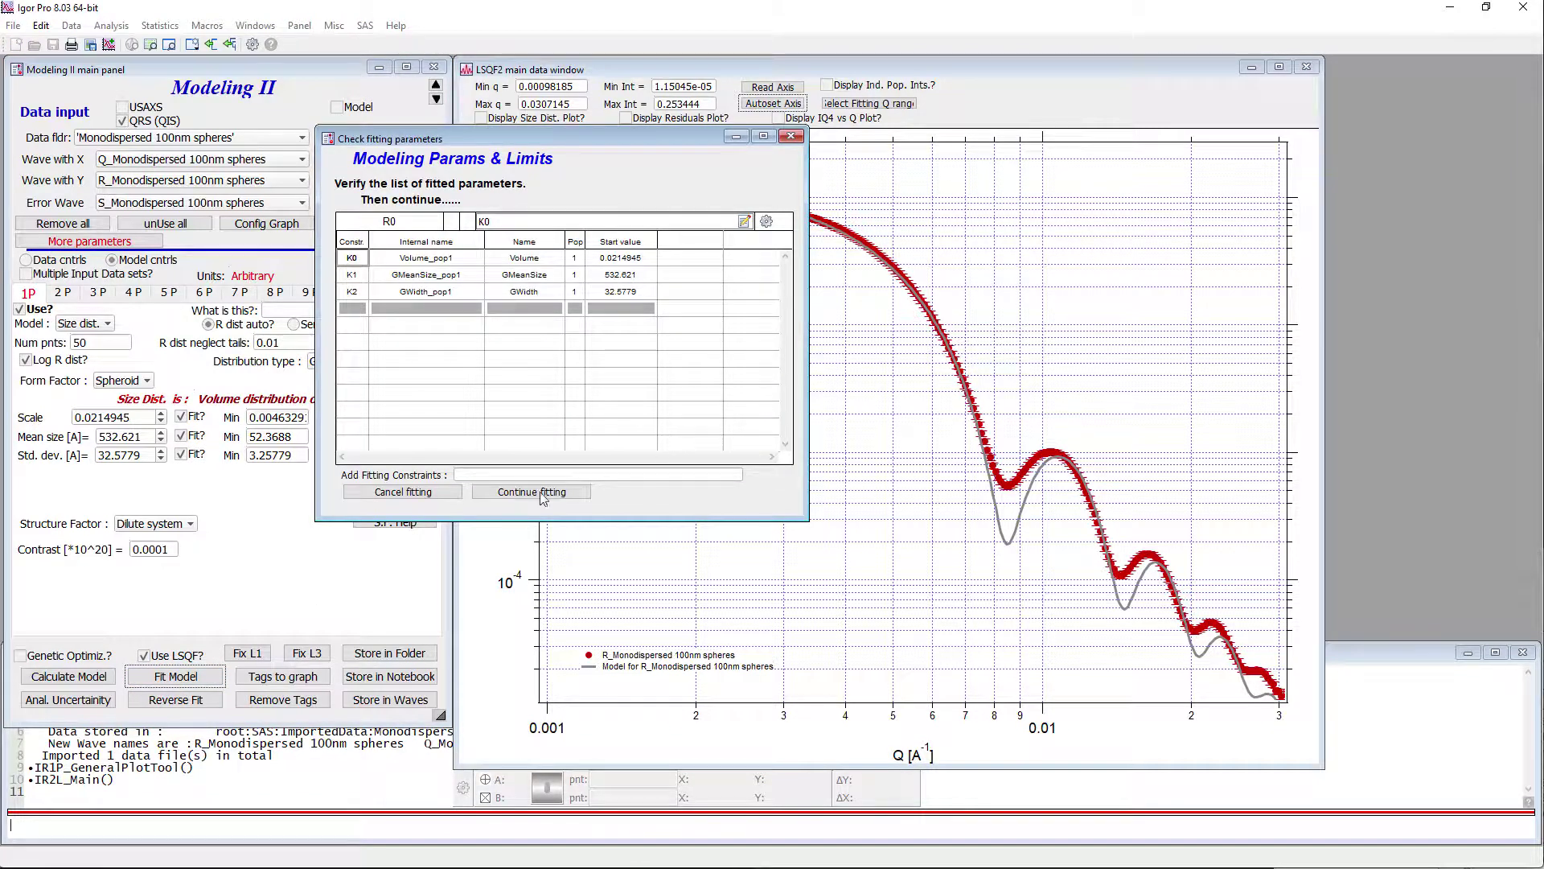
{"action": "left_click", "coordinate": [532, 492]}
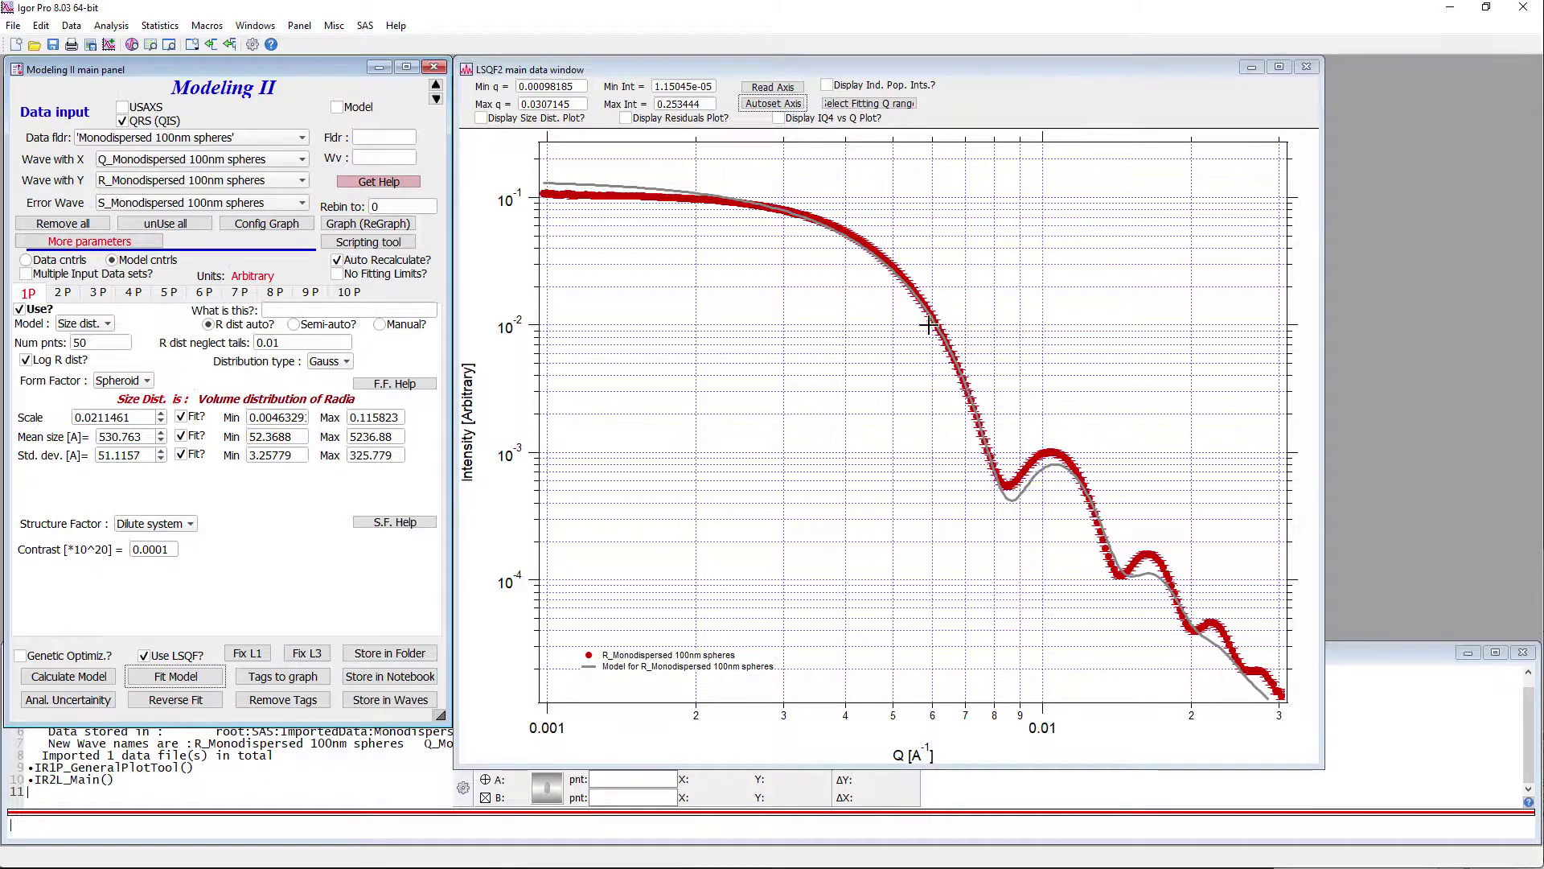
Marquee the curve's falling part, low-q plateau and high-q points to inspect the fit.
{"action": "left_click_drag", "start_coordinate": [660, 172], "coordinate": [1041, 507]}
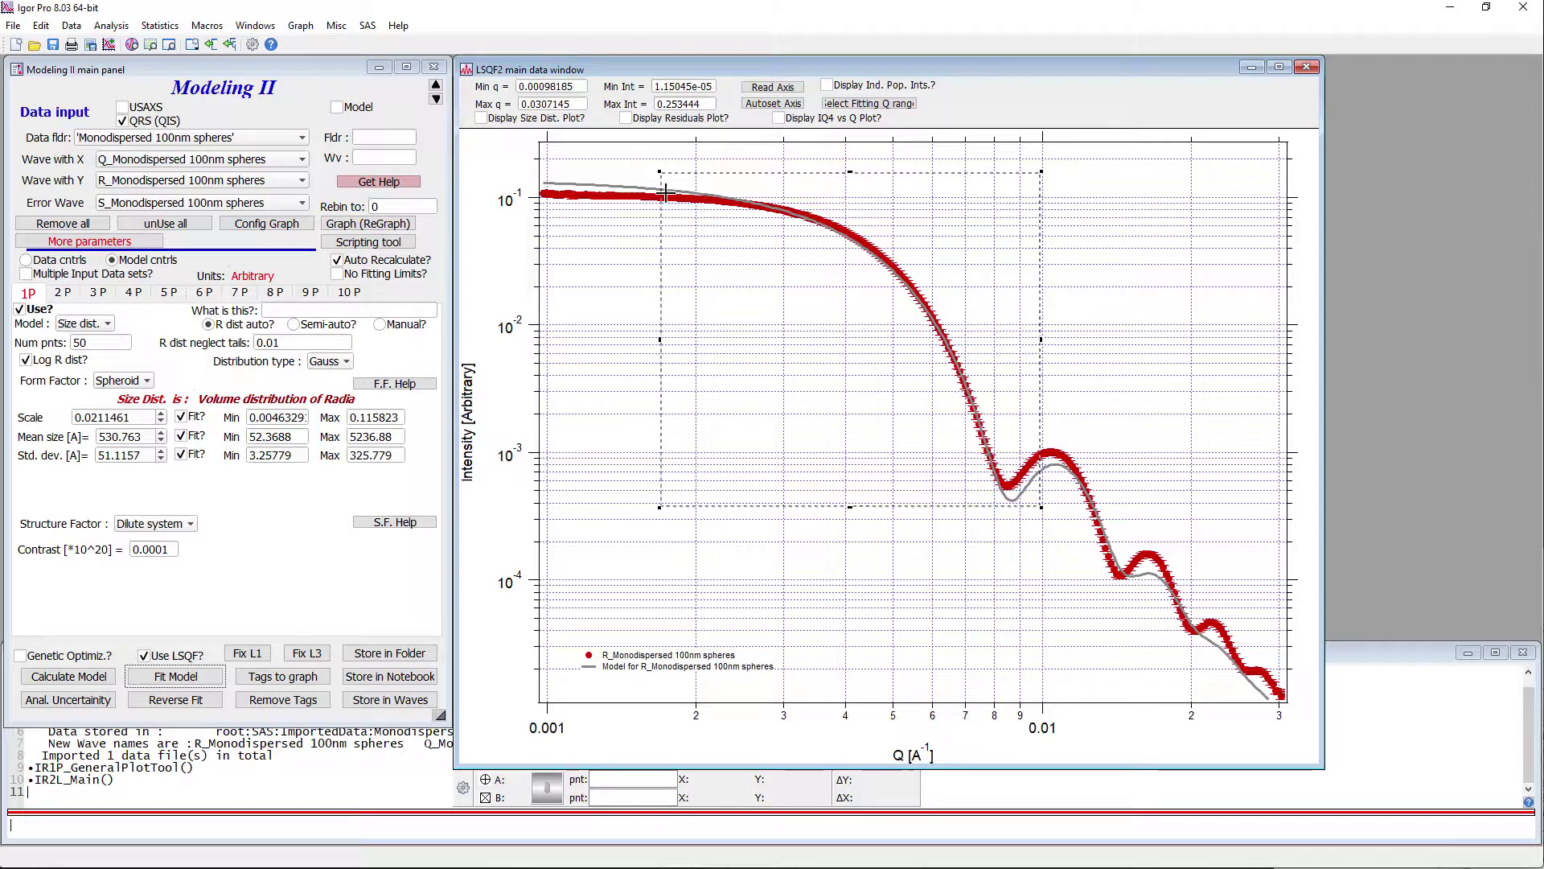
{"action": "left_click_drag", "start_coordinate": [616, 209], "coordinate": [538, 161]}
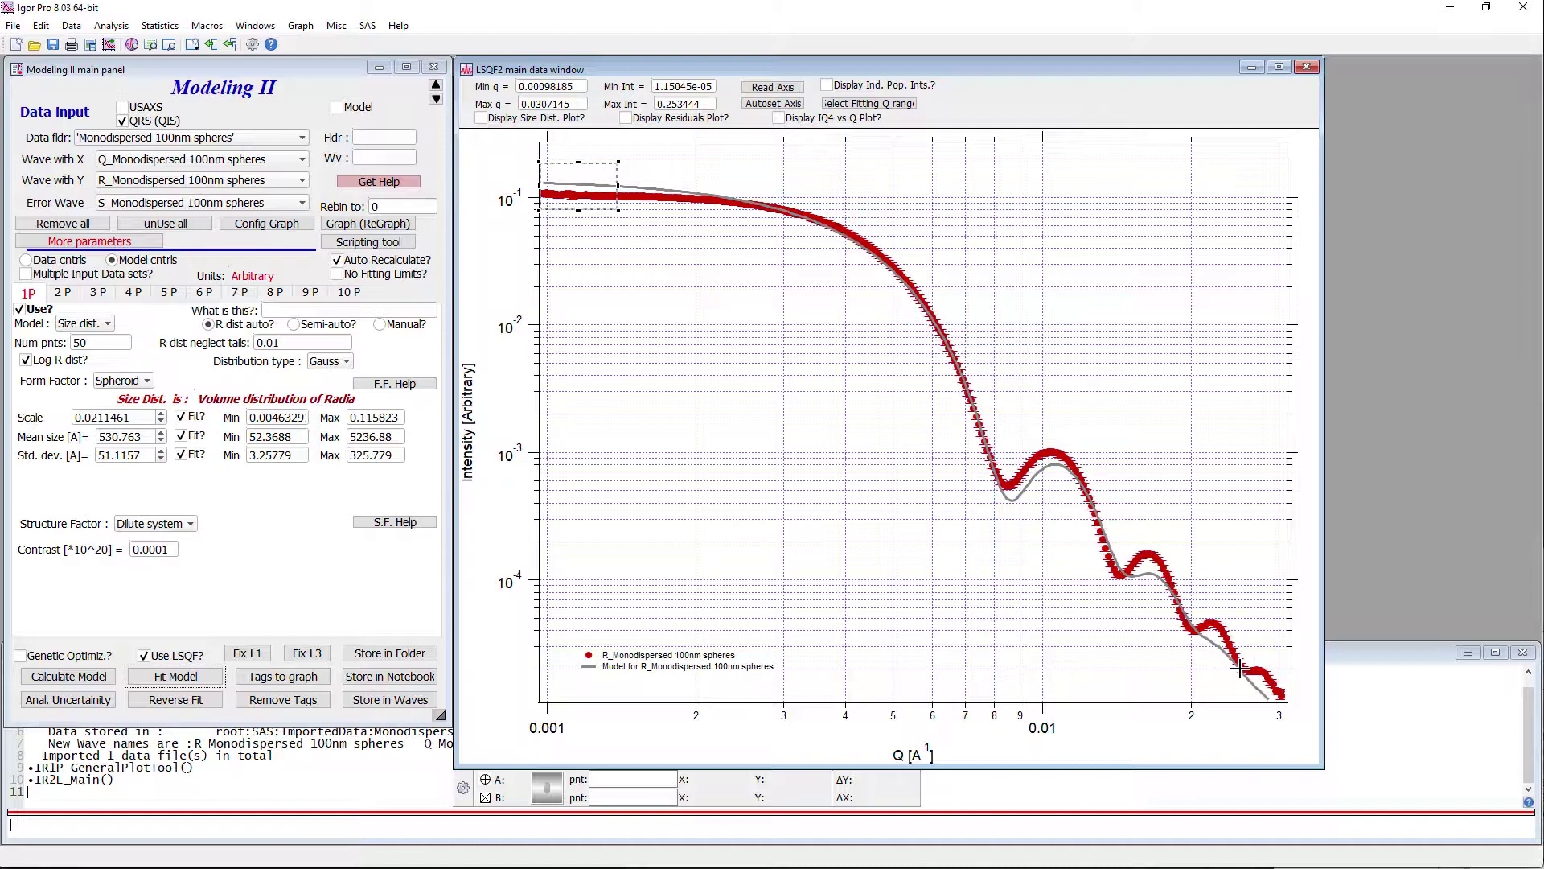
{"action": "left_click_drag", "start_coordinate": [1191, 617], "coordinate": [1279, 703]}
Step the standard deviation down to 38.292 Å and the mean size up to 557.394 Å.
{"action": "left_click", "coordinate": [214, 516]}
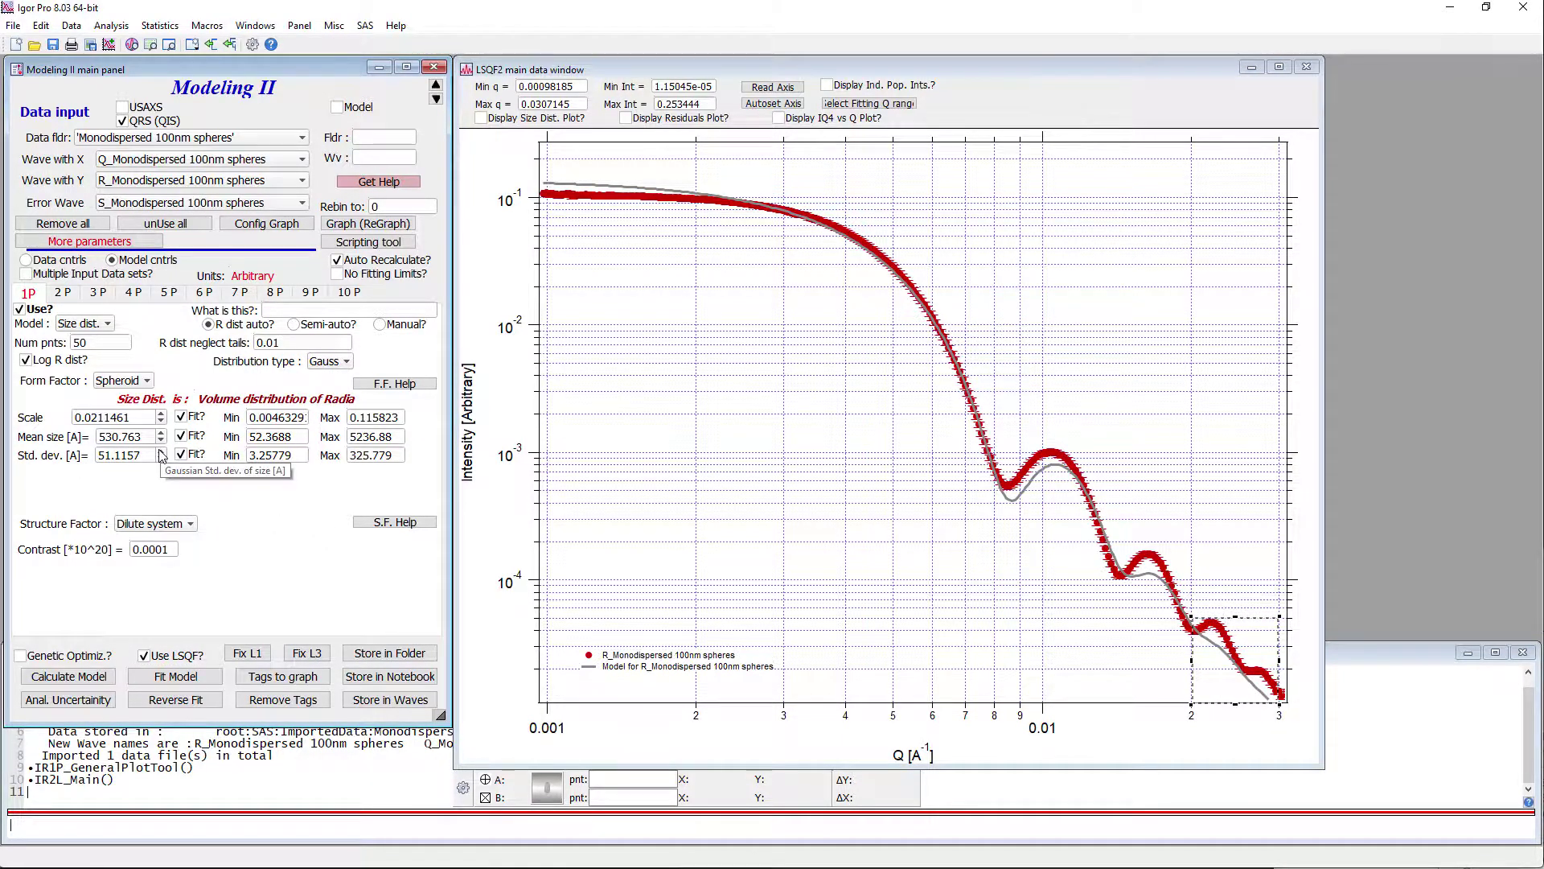
{"action": "left_click", "coordinate": [161, 459]}
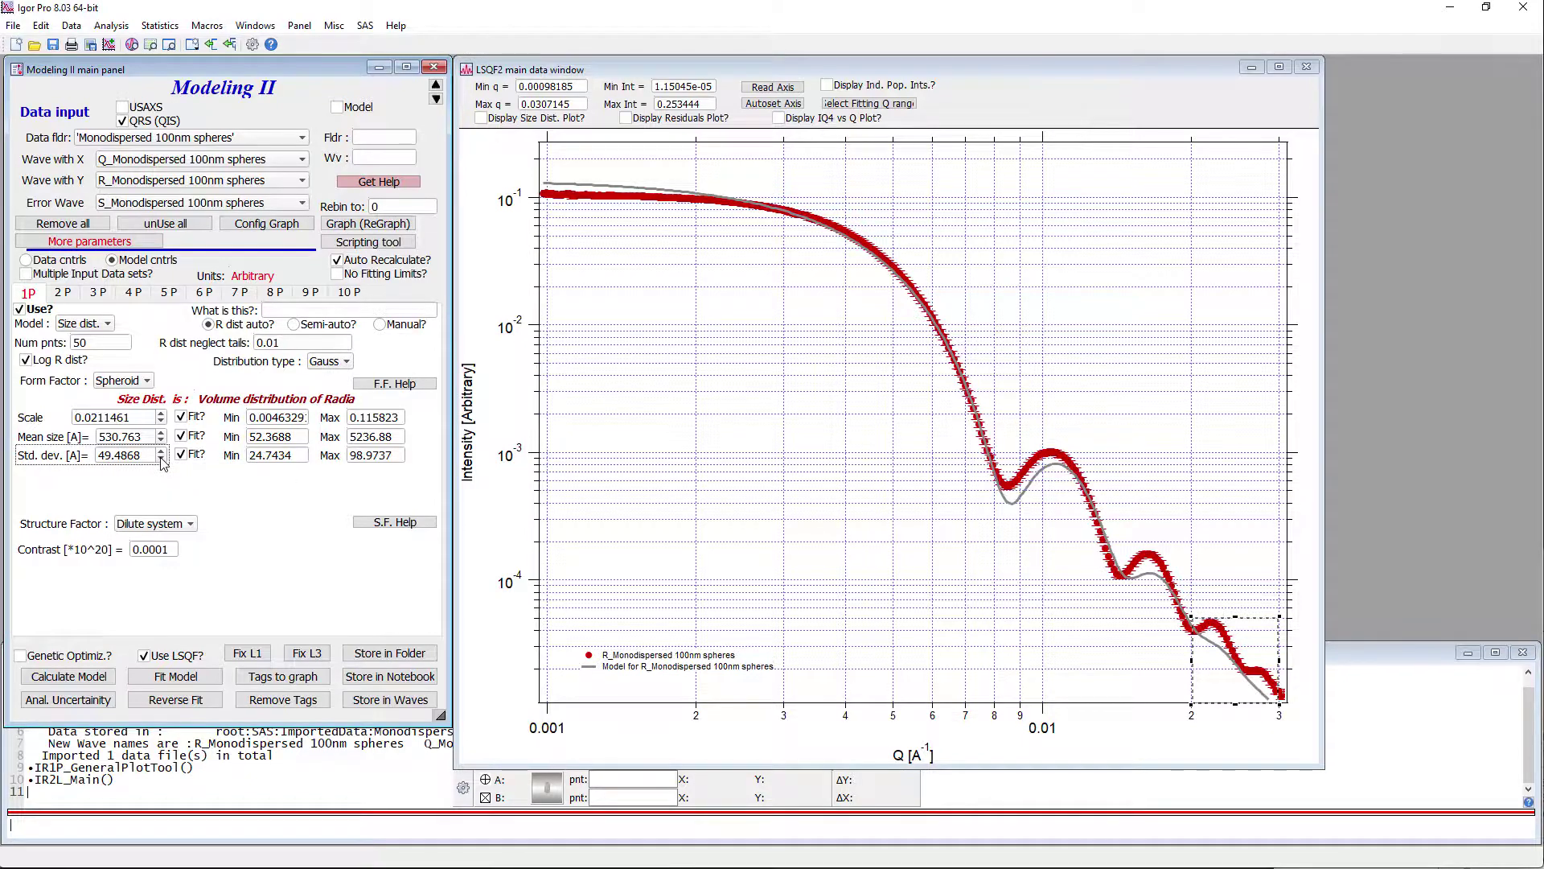
{"action": "left_click", "coordinate": [161, 459]}
{"action": "left_click", "coordinate": [160, 459]}
{"action": "left_click", "coordinate": [161, 459]}
{"action": "left_click", "coordinate": [161, 459]}
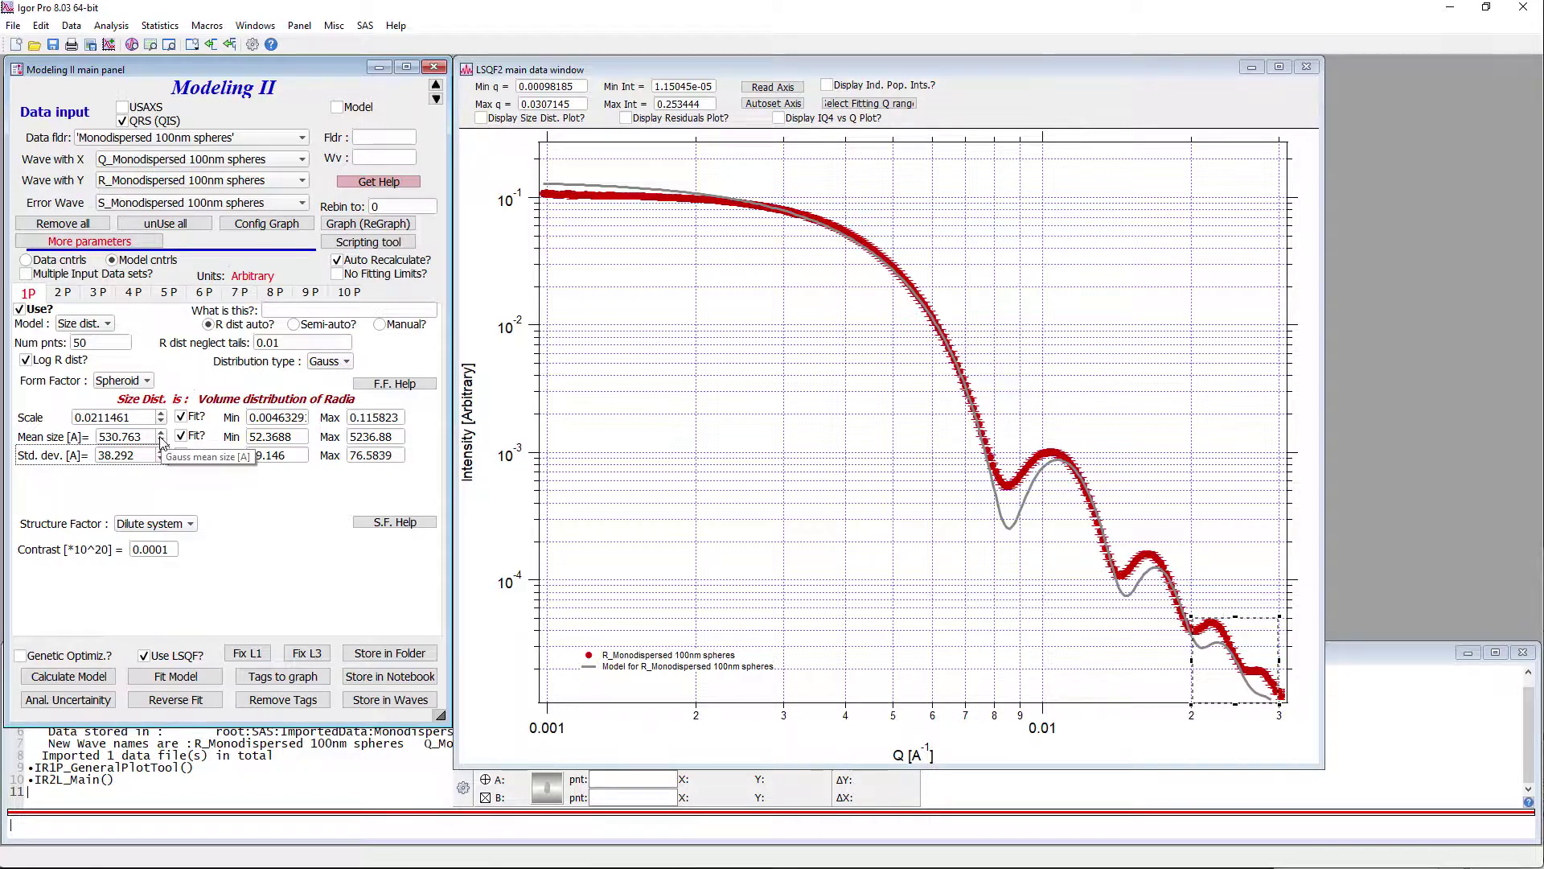
{"action": "left_click", "coordinate": [162, 433]}
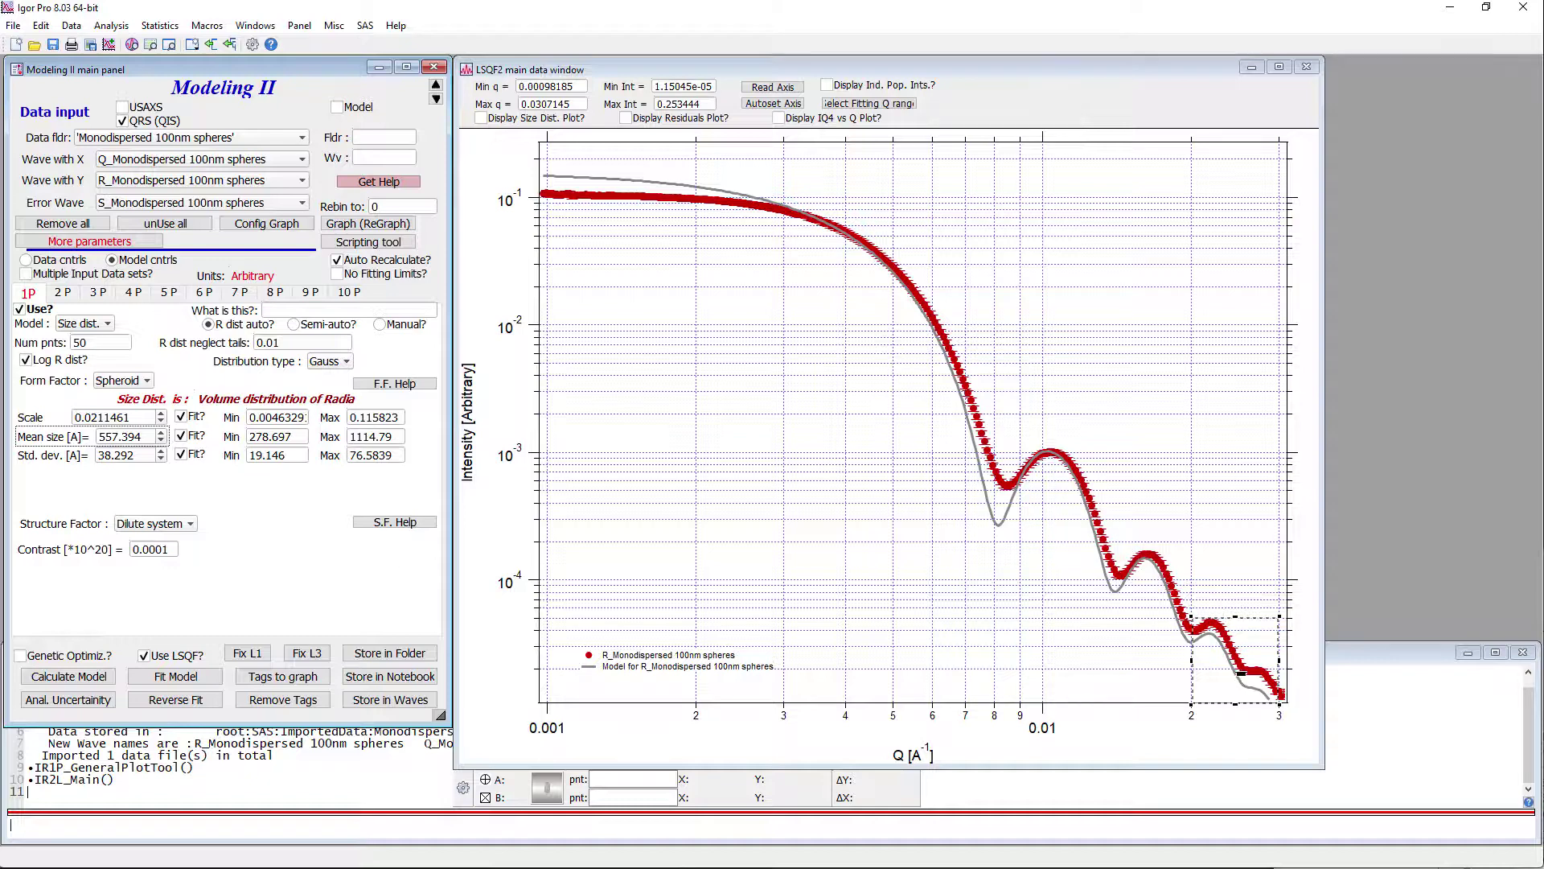
{"action": "left_click", "coordinate": [1229, 540]}
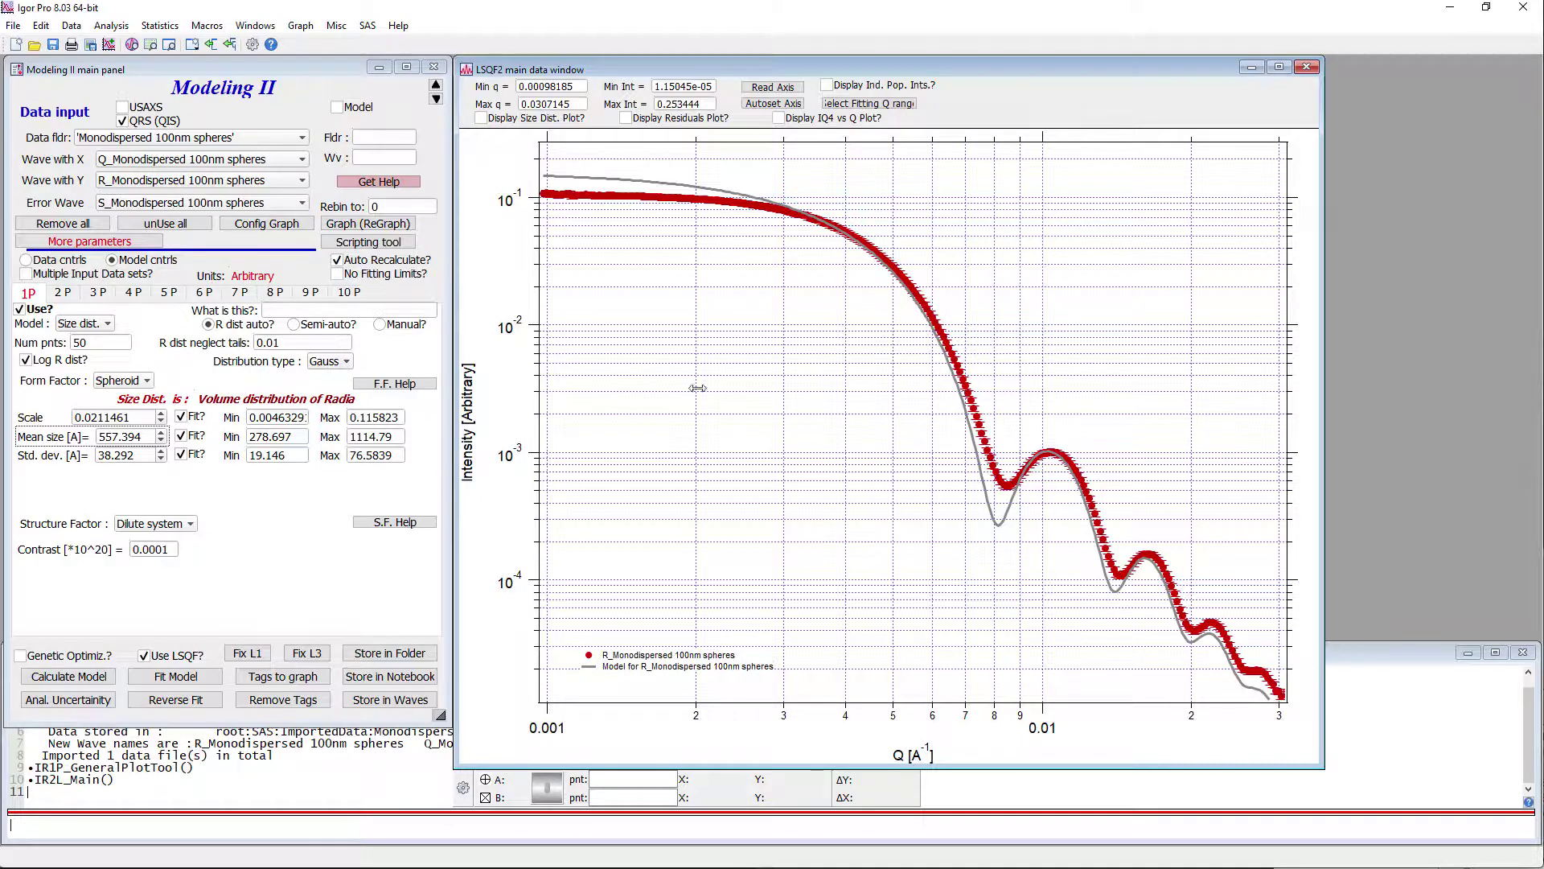
In Data cntrls, enter a background of 1e-05, then change it to 5e-06.
{"action": "left_click", "coordinate": [26, 260]}
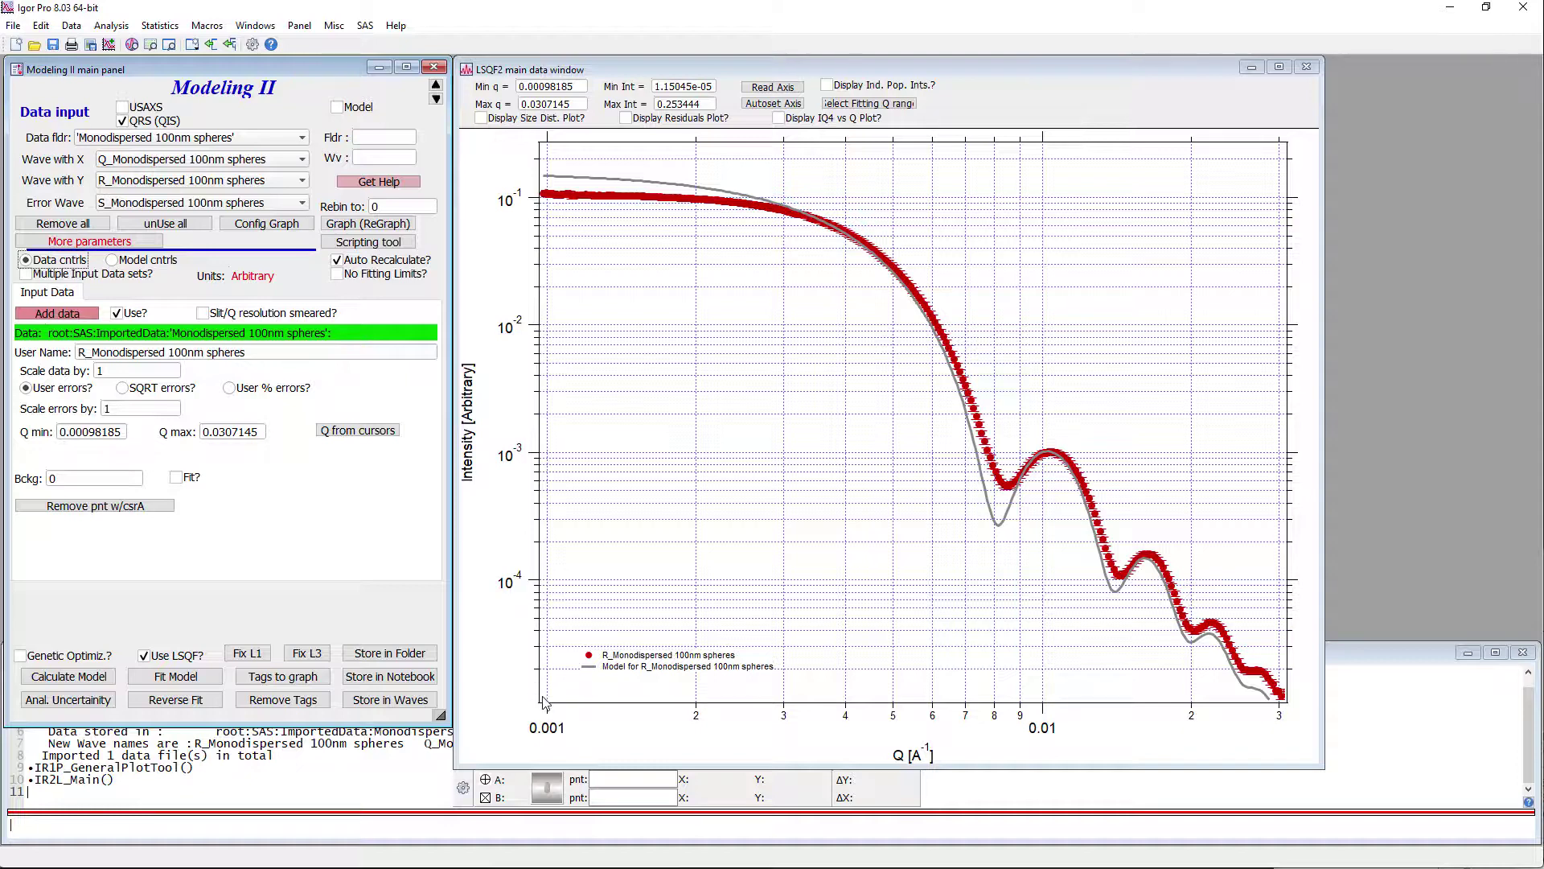
{"action": "left_click", "coordinate": [68, 477]}
{"action": "type", "text": "1e-0"}
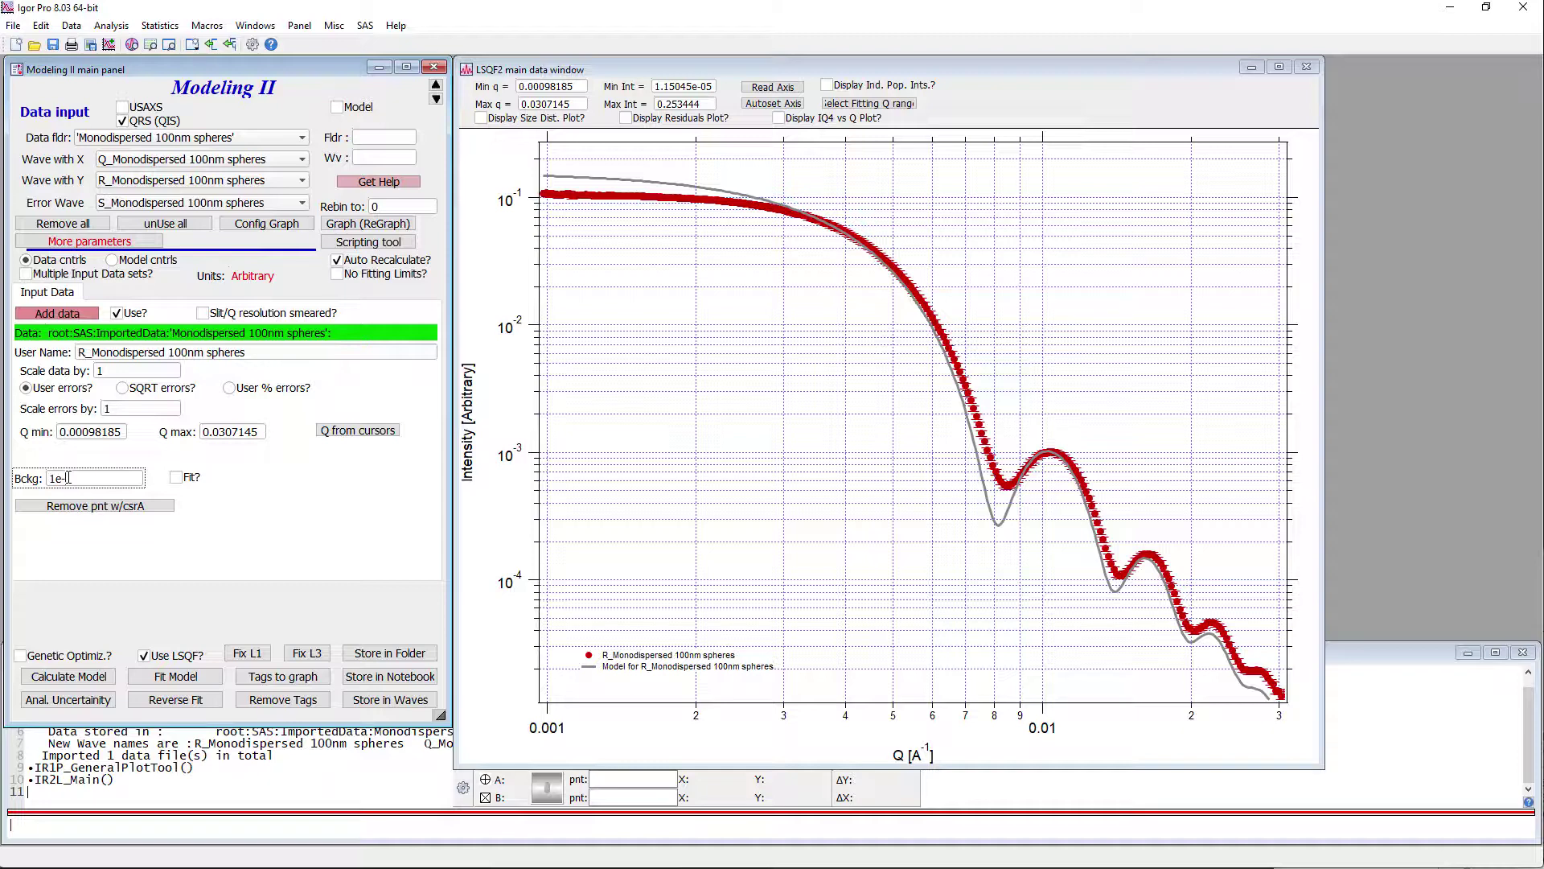
{"action": "type", "text": "5"}
{"action": "key", "text": "Return"}
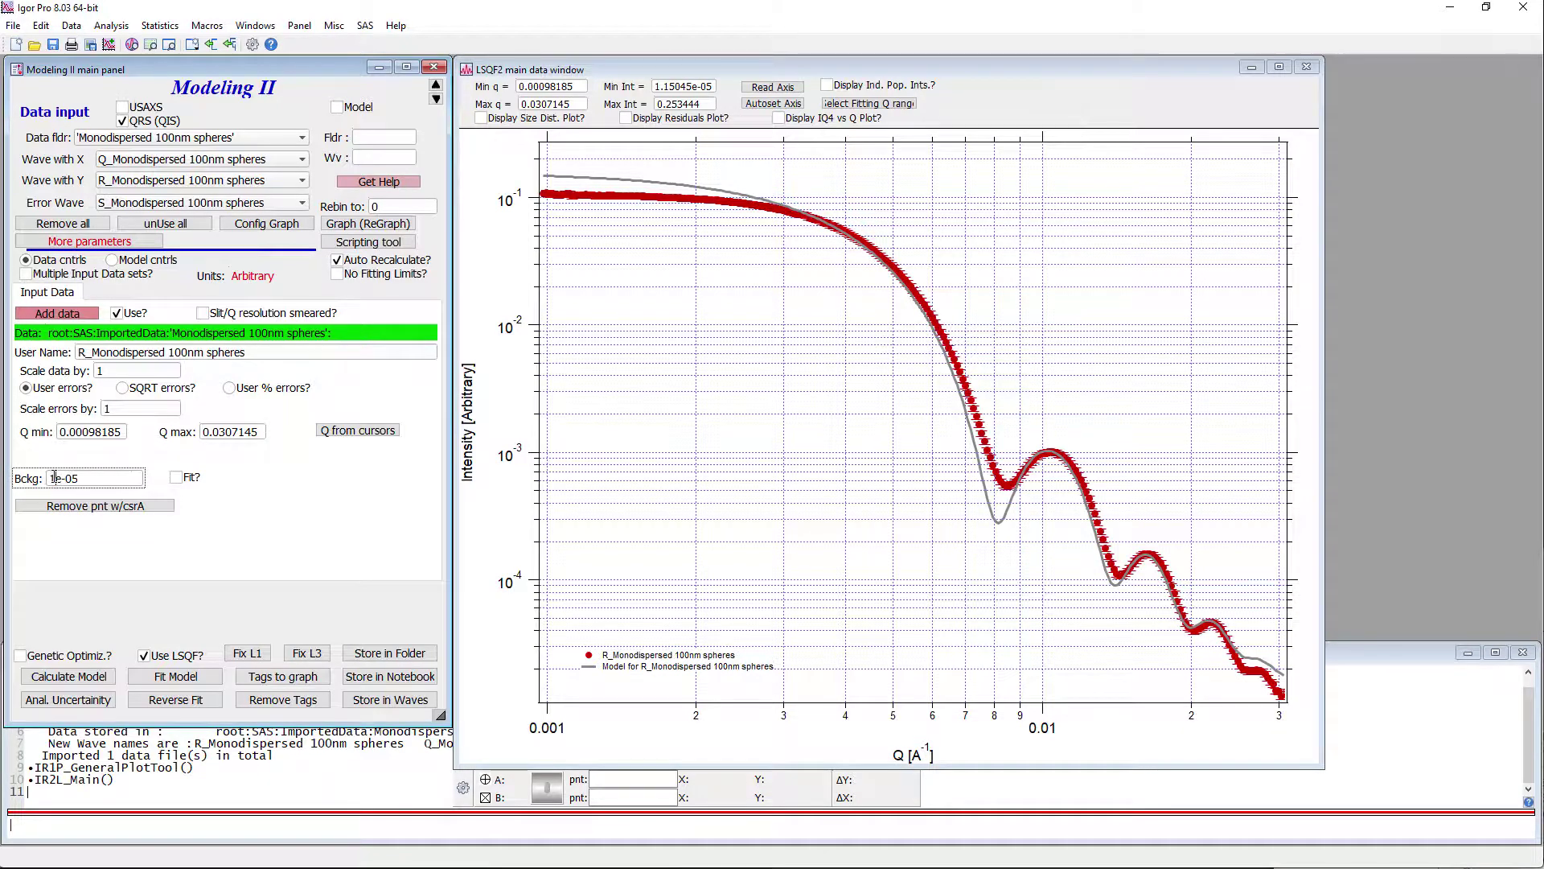
{"action": "key", "text": "BackSpace"}
{"action": "key", "text": "shift+End"}
{"action": "type", "text": "5e-06"}
{"action": "key", "text": "Return"}
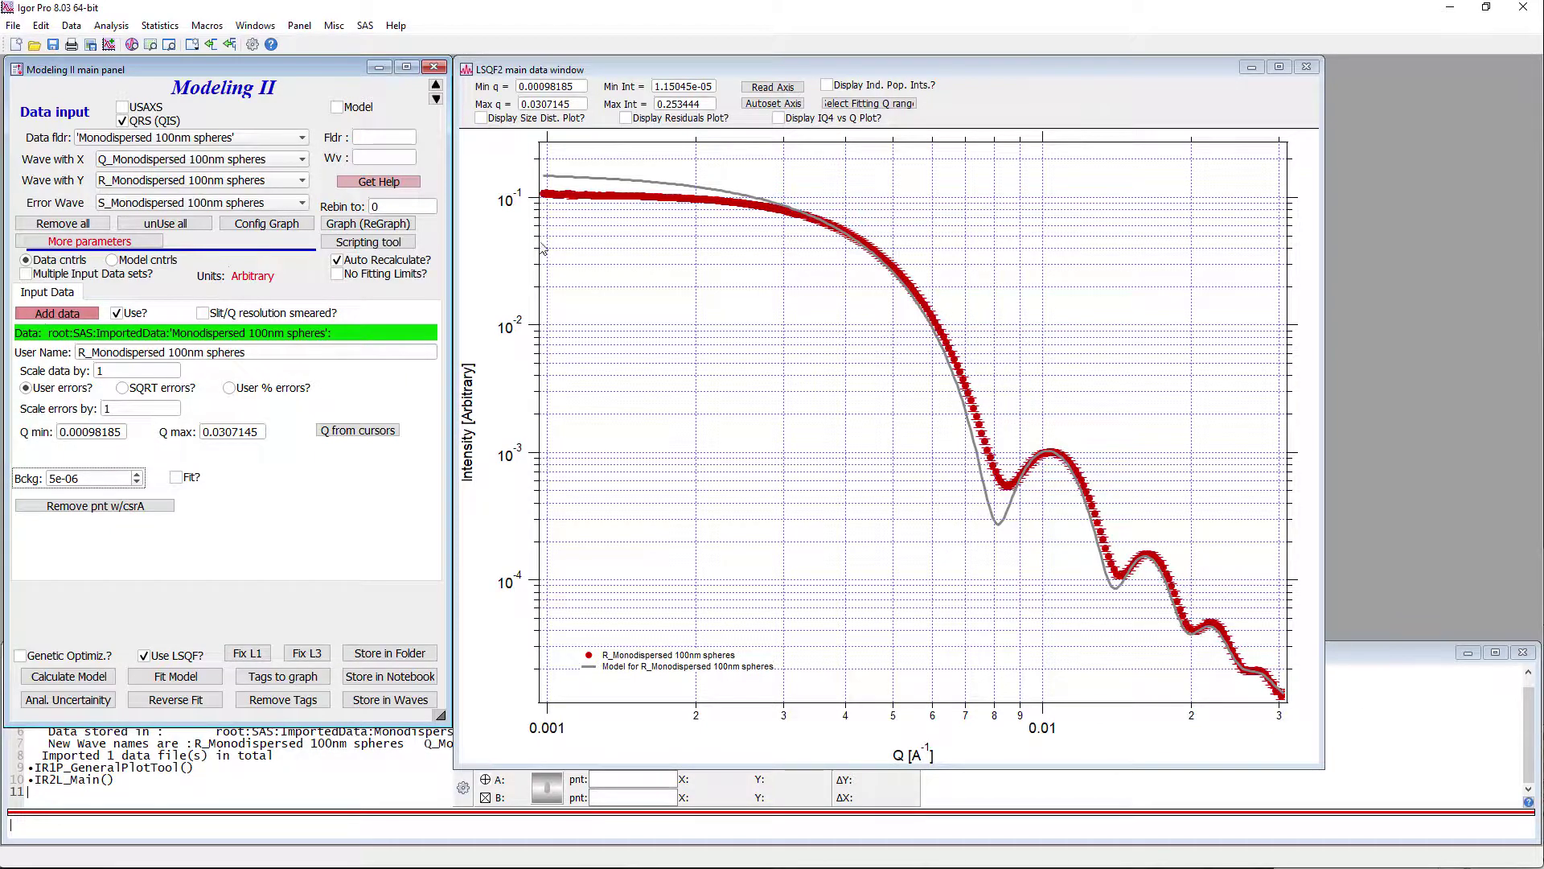
Switch back to Model cntrls and marquee the curve's upper shoulder for comparison.
{"action": "left_click", "coordinate": [113, 260]}
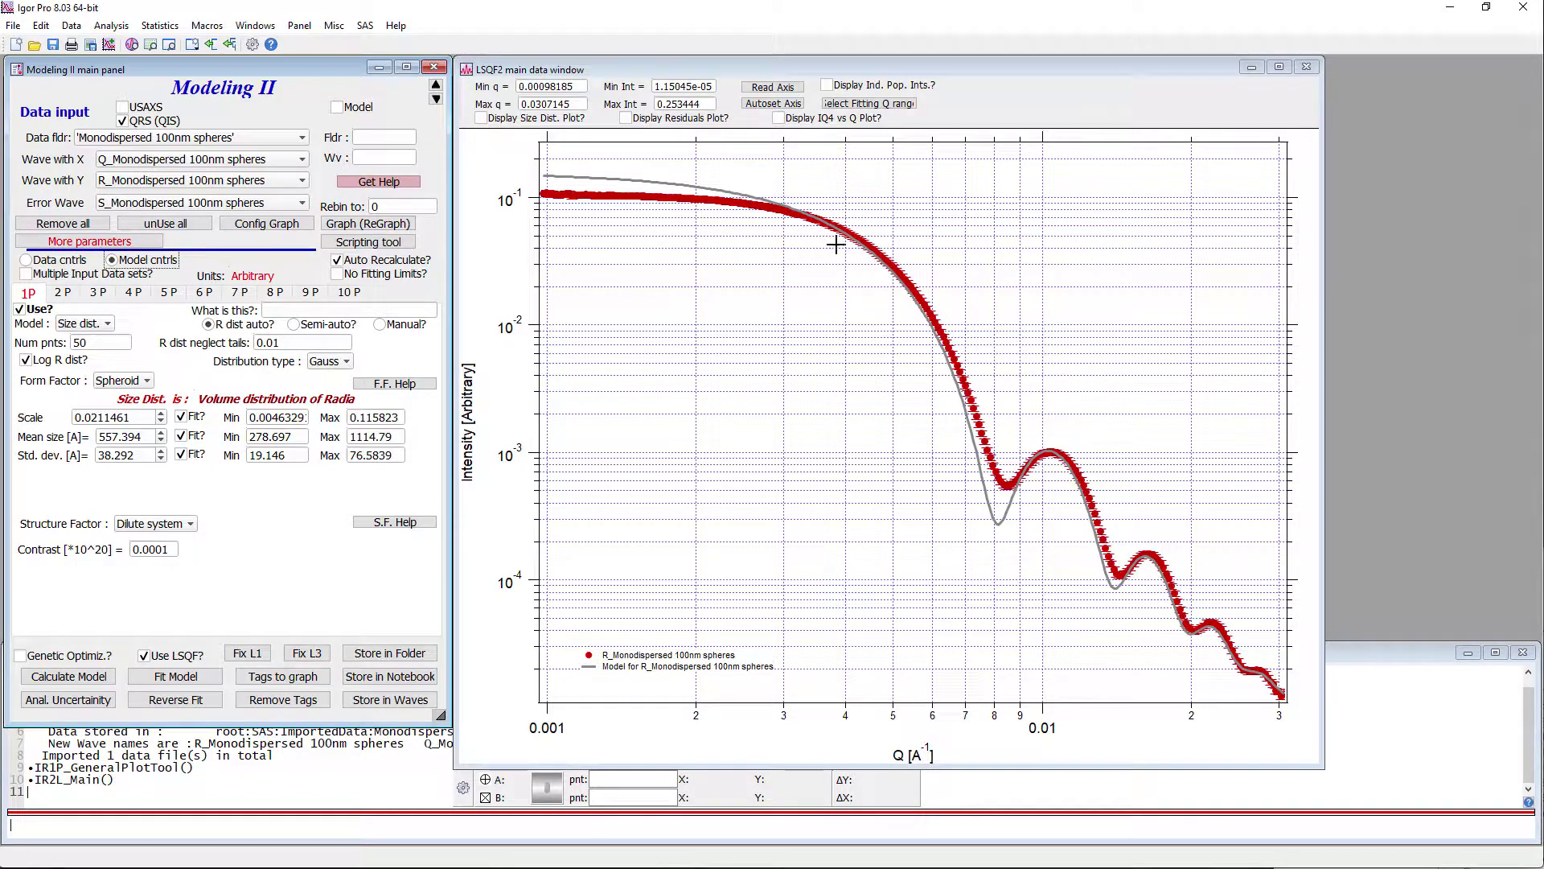
{"action": "left_click_drag", "start_coordinate": [837, 245], "coordinate": [541, 163]}
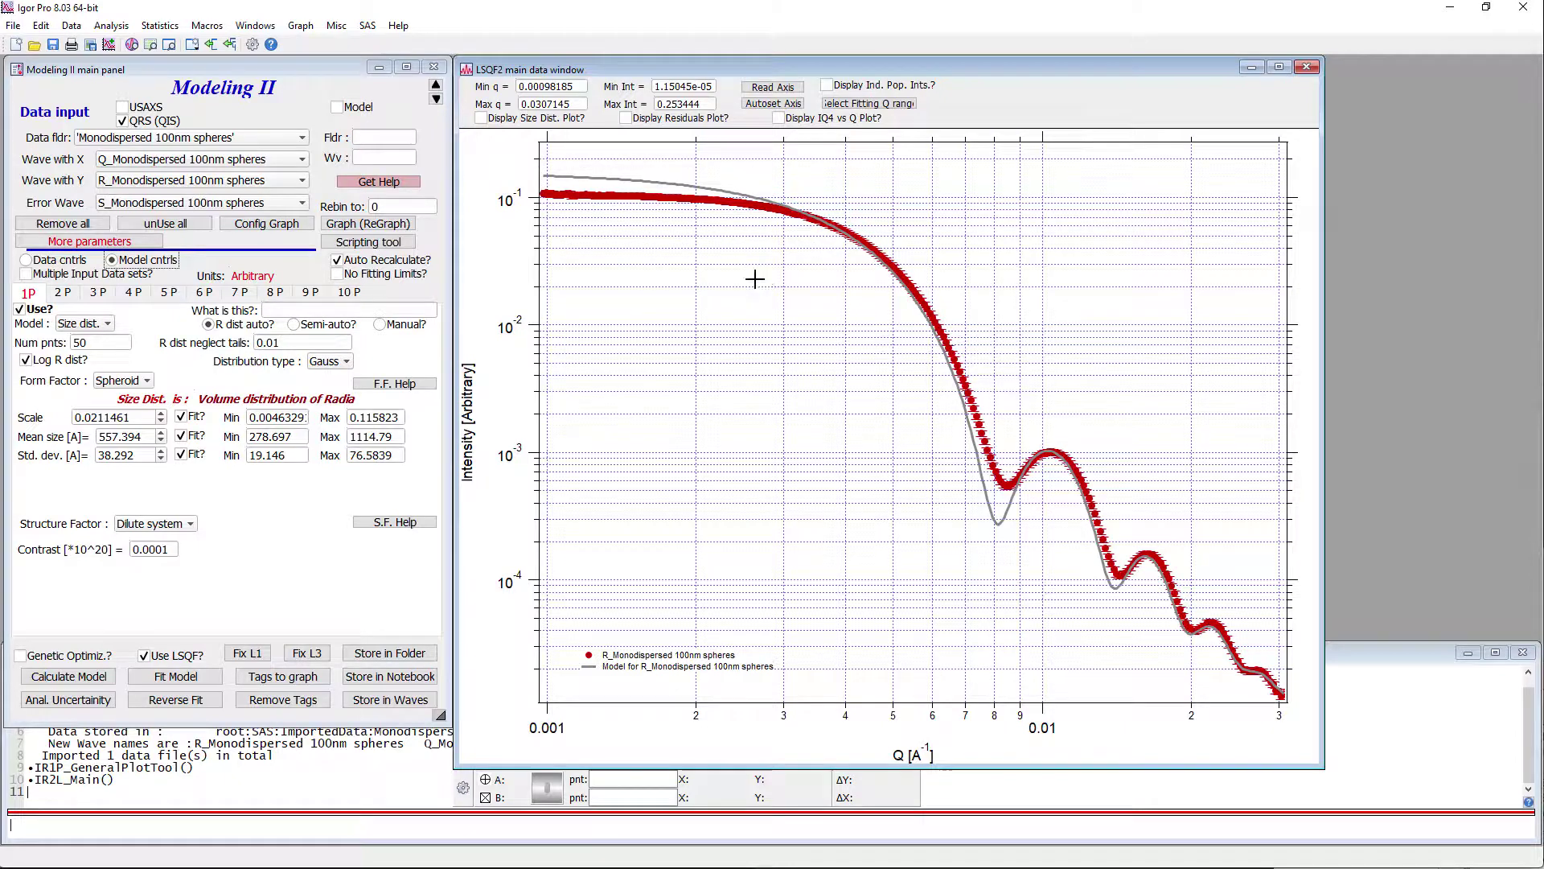
{"action": "left_click_drag", "start_coordinate": [592, 213], "coordinate": [542, 161]}
{"action": "left_click_drag", "start_coordinate": [647, 198], "coordinate": [661, 211]}
{"action": "left_click", "coordinate": [625, 219]}
Choose HardSpheres as the structure factor, move its settings aside, and enter radius 500 Å.
{"action": "left_click", "coordinate": [216, 529]}
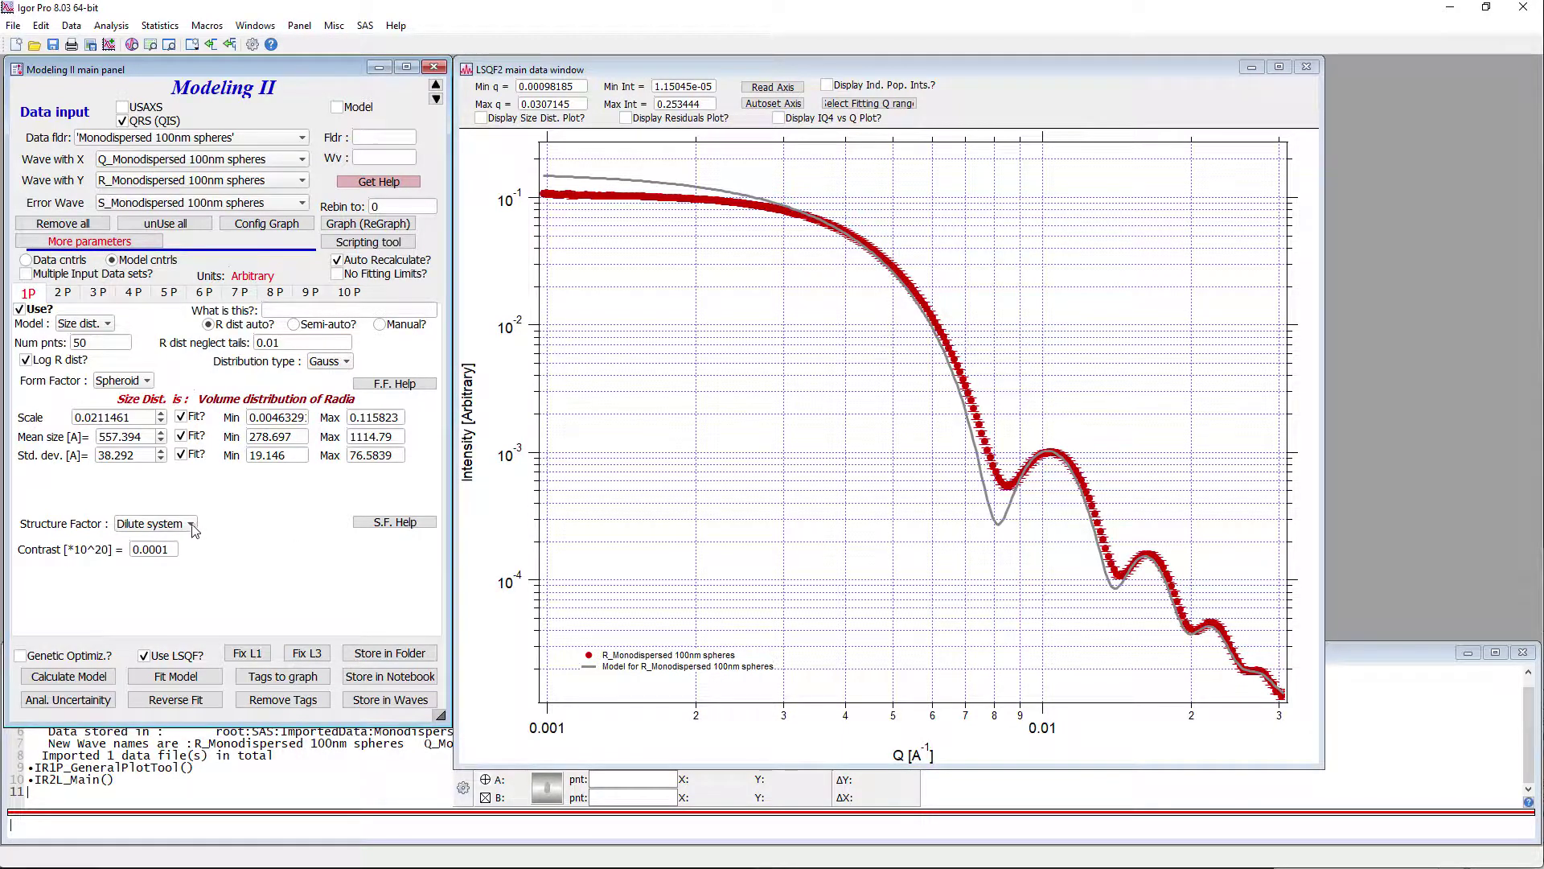
{"action": "left_click", "coordinate": [192, 525]}
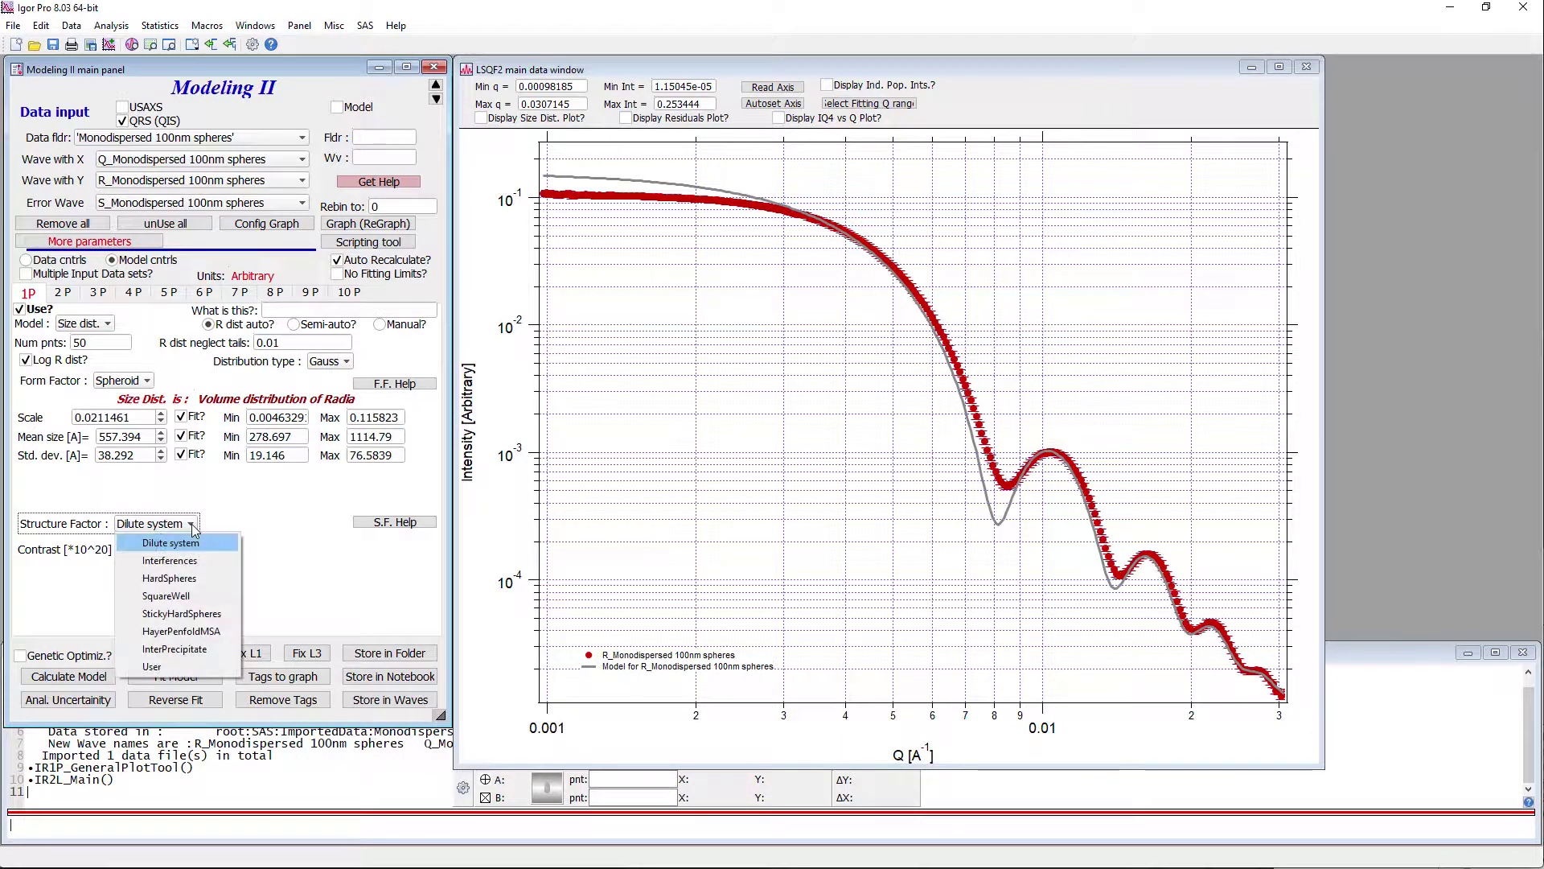
{"action": "left_click", "coordinate": [200, 578]}
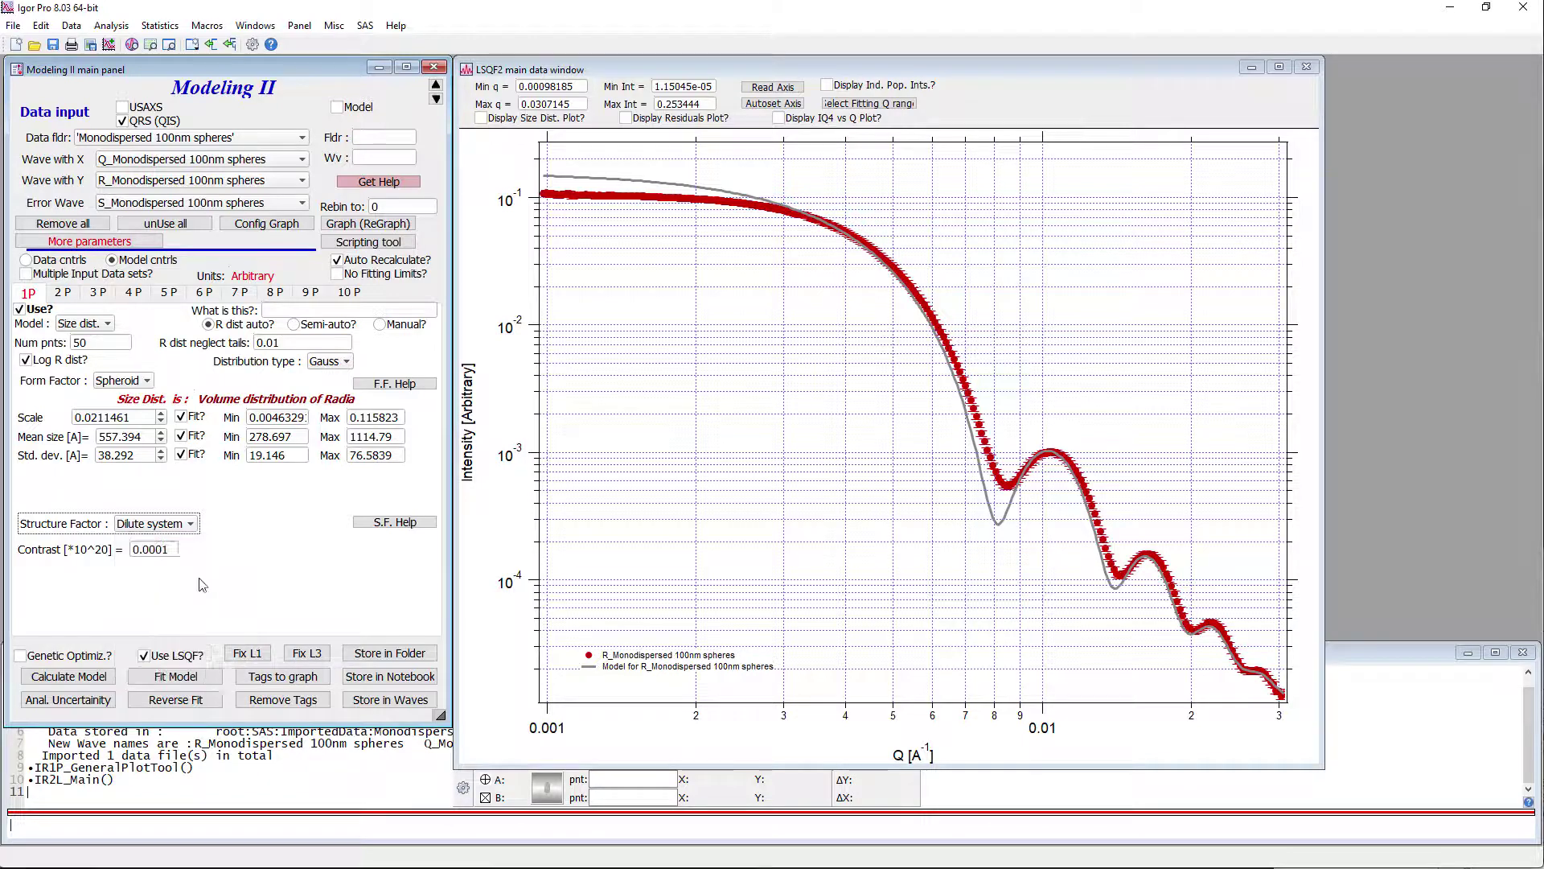
{"action": "left_click_drag", "start_coordinate": [286, 102], "coordinate": [1382, 568]}
{"action": "left_click", "coordinate": [1273, 663]}
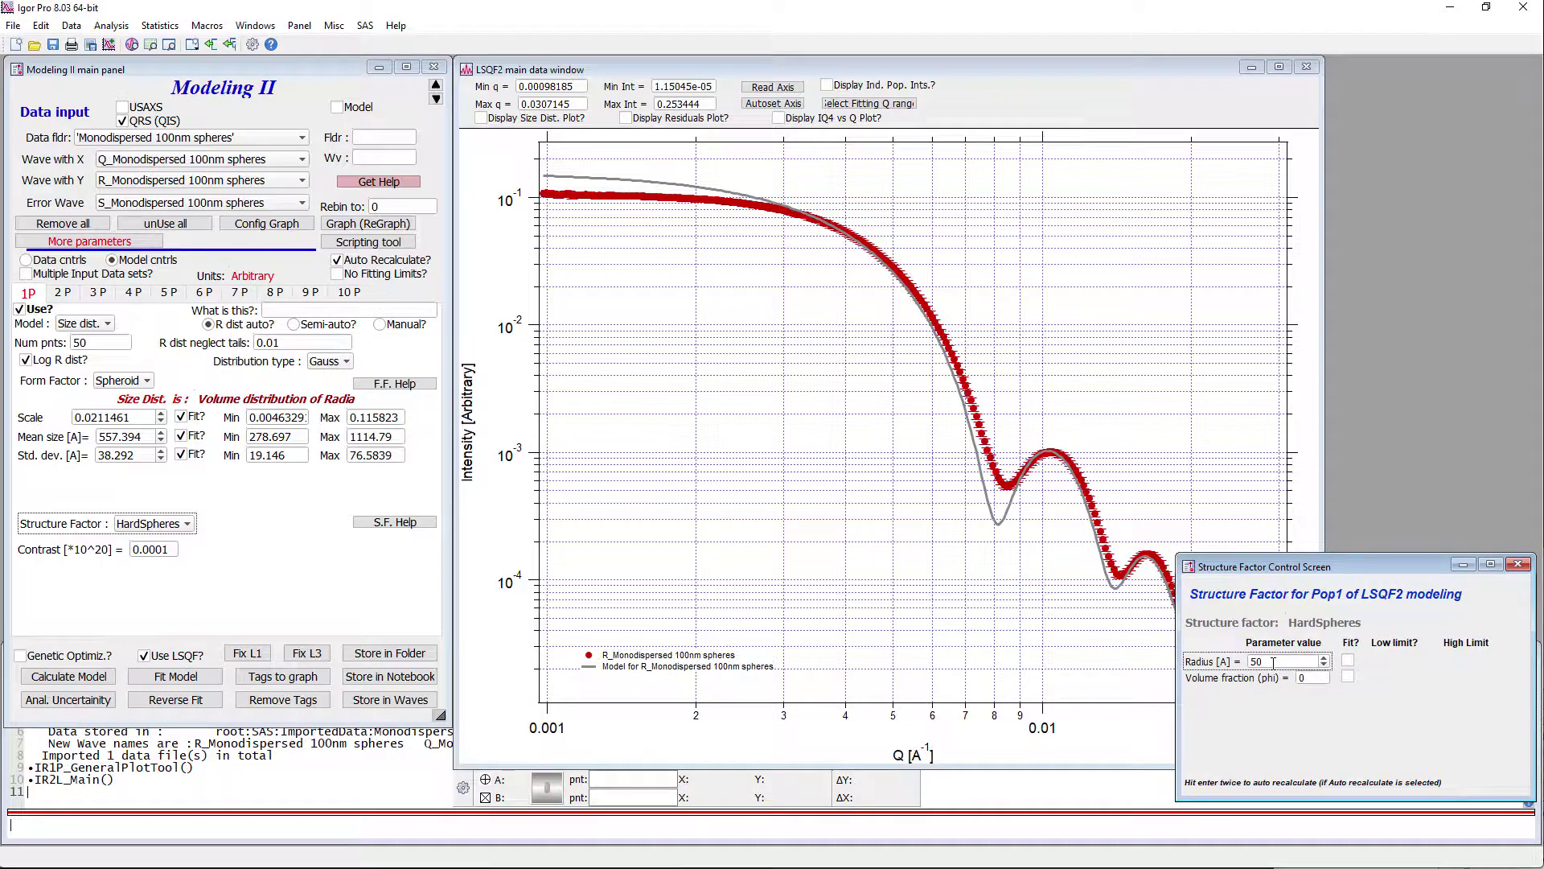
Enter volume fraction 0.05 and fit both radius (400–600 Å) and volume fraction (0.04–0.06).
{"action": "left_click", "coordinate": [1312, 680]}
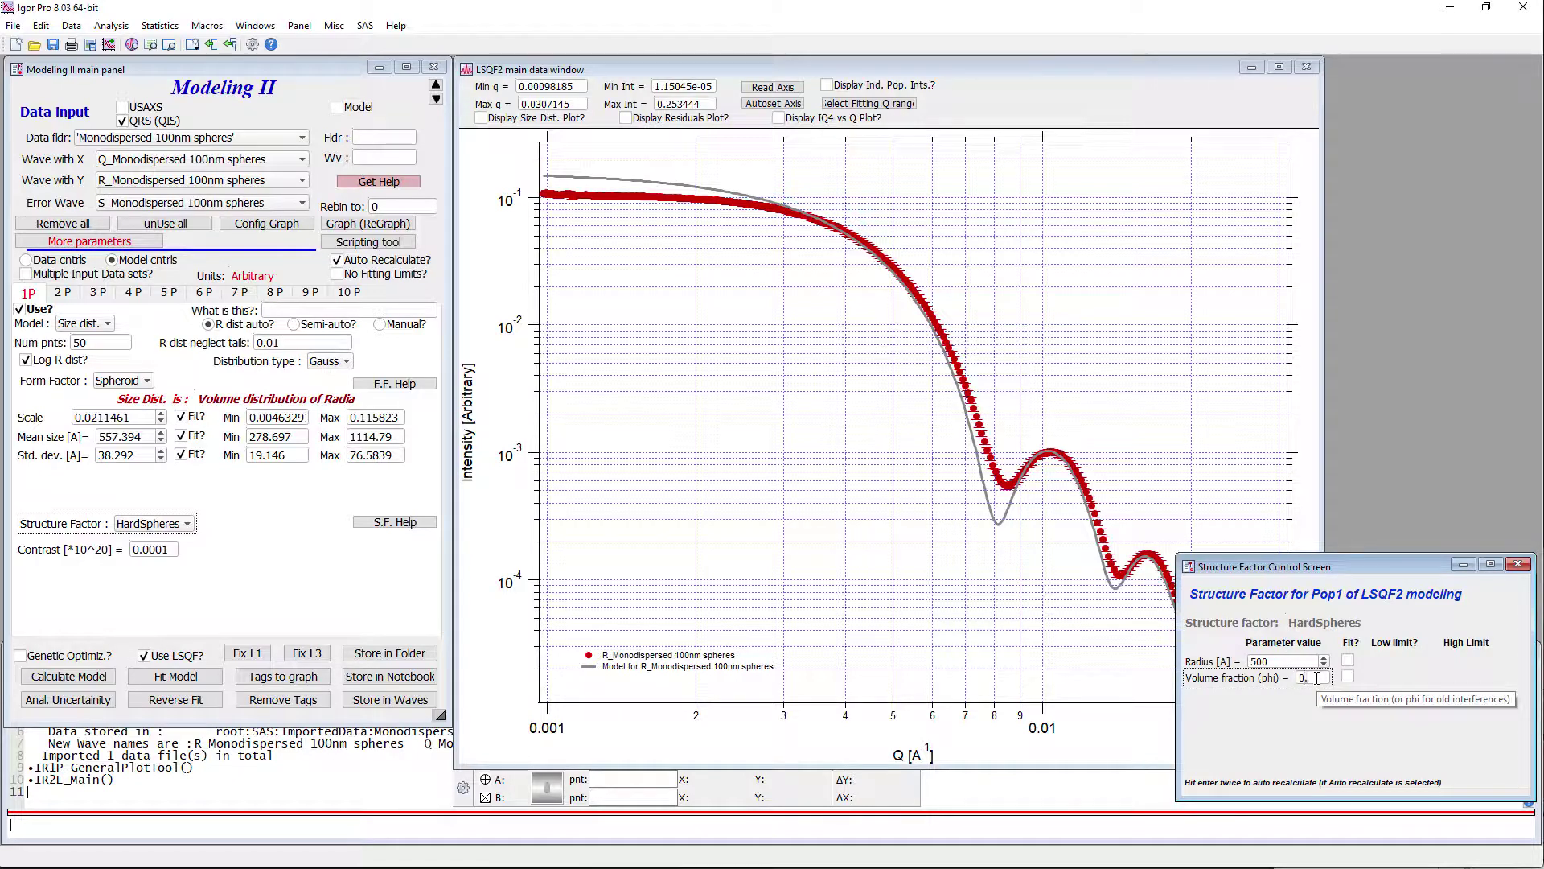
{"action": "key", "text": "Return"}
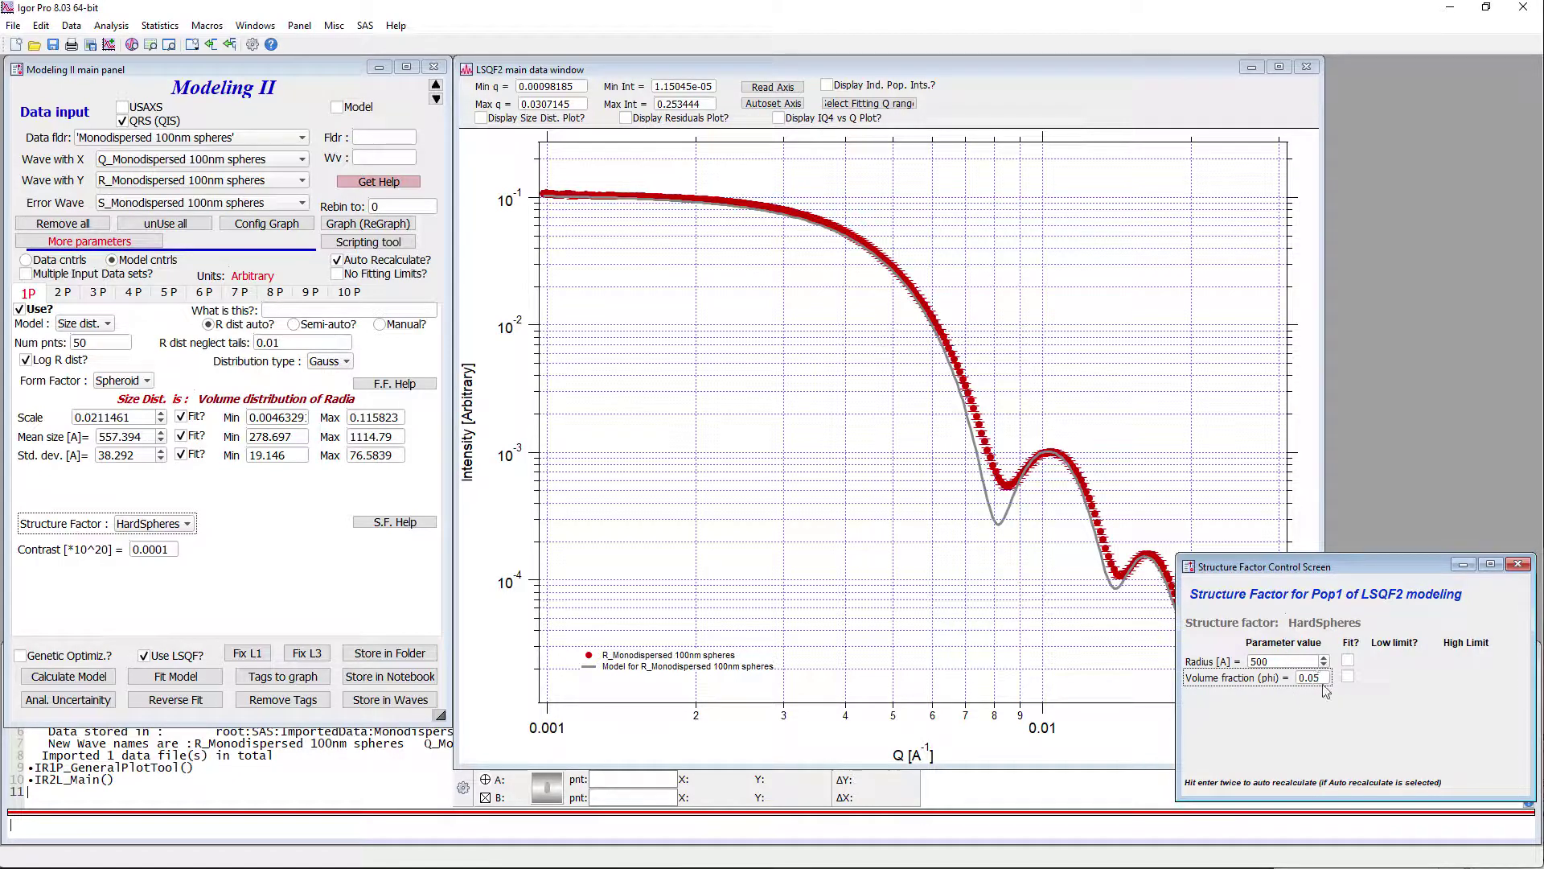
{"action": "left_click", "coordinate": [1349, 662]}
{"action": "left_click", "coordinate": [1348, 677]}
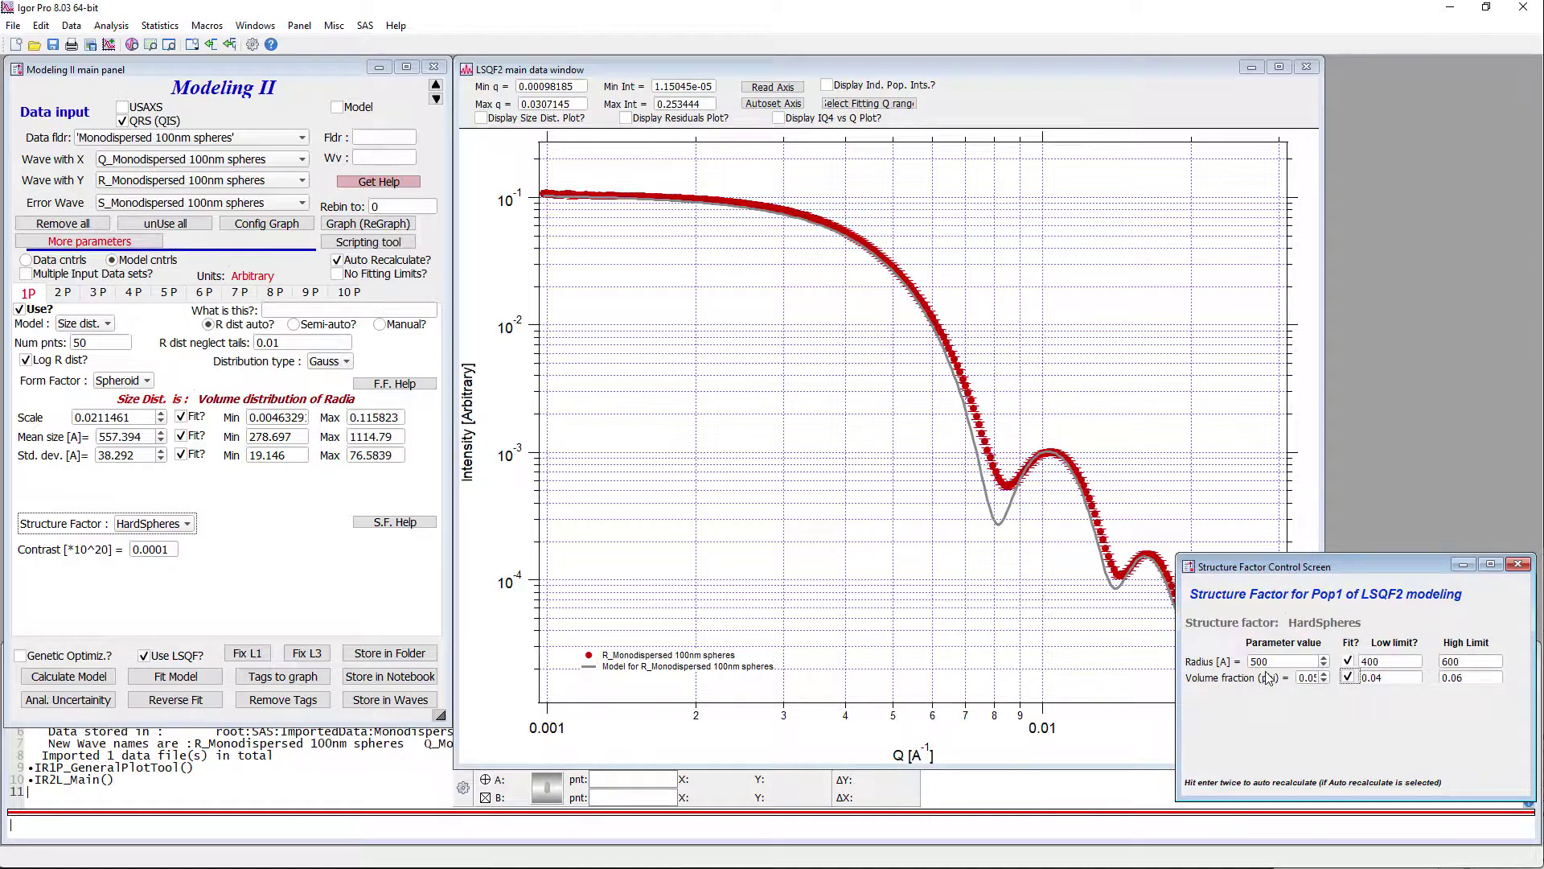
{"action": "left_click", "coordinate": [1310, 678]}
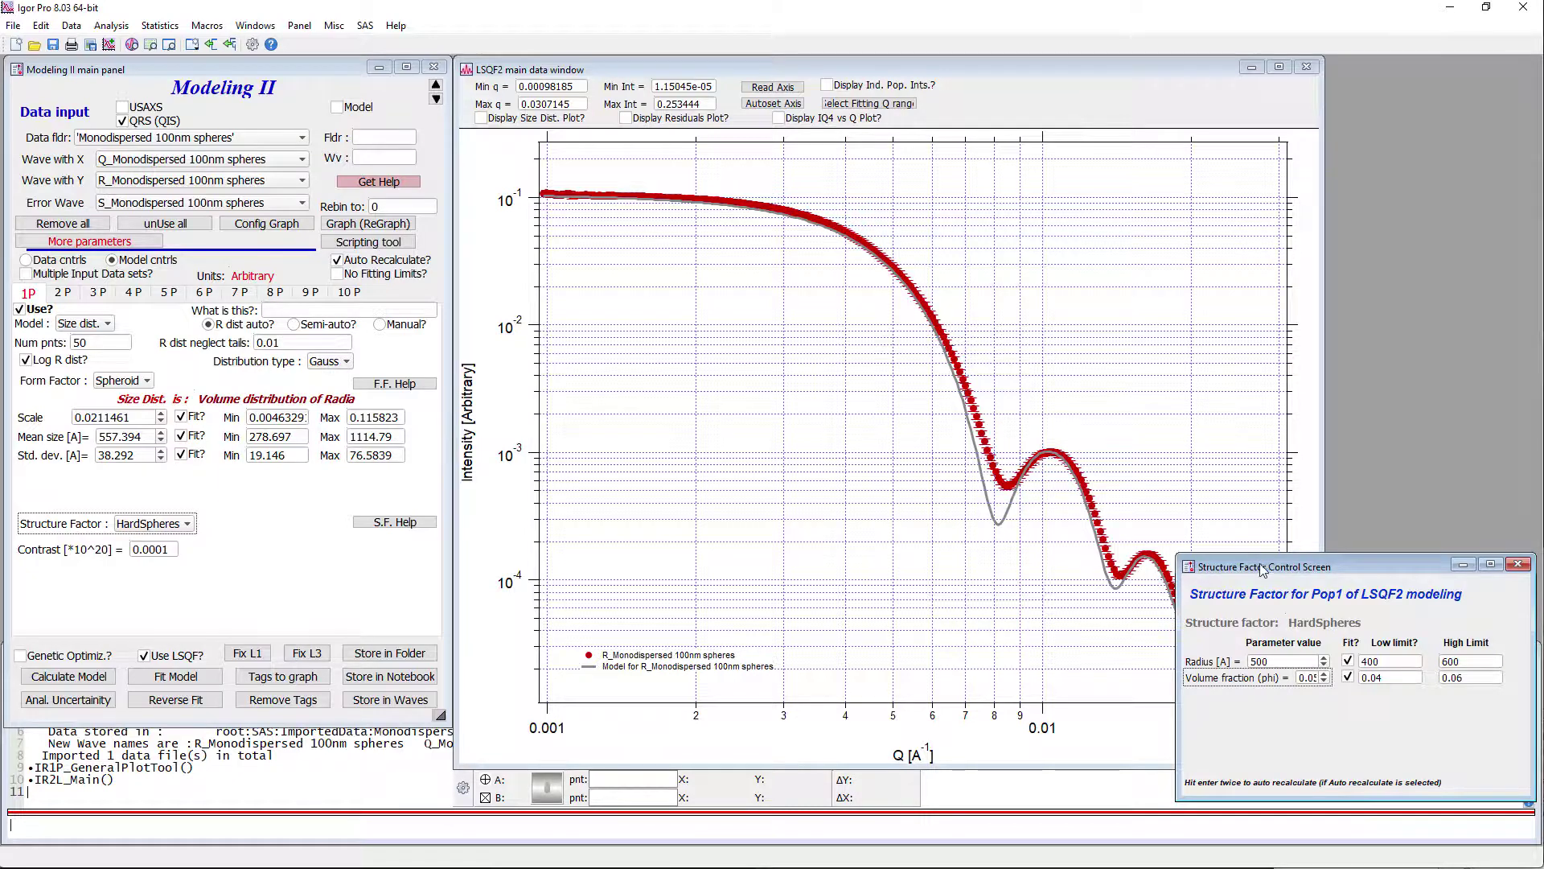
{"action": "left_click_drag", "start_coordinate": [1267, 571], "coordinate": [1266, 572]}
{"action": "left_click", "coordinate": [1152, 436]}
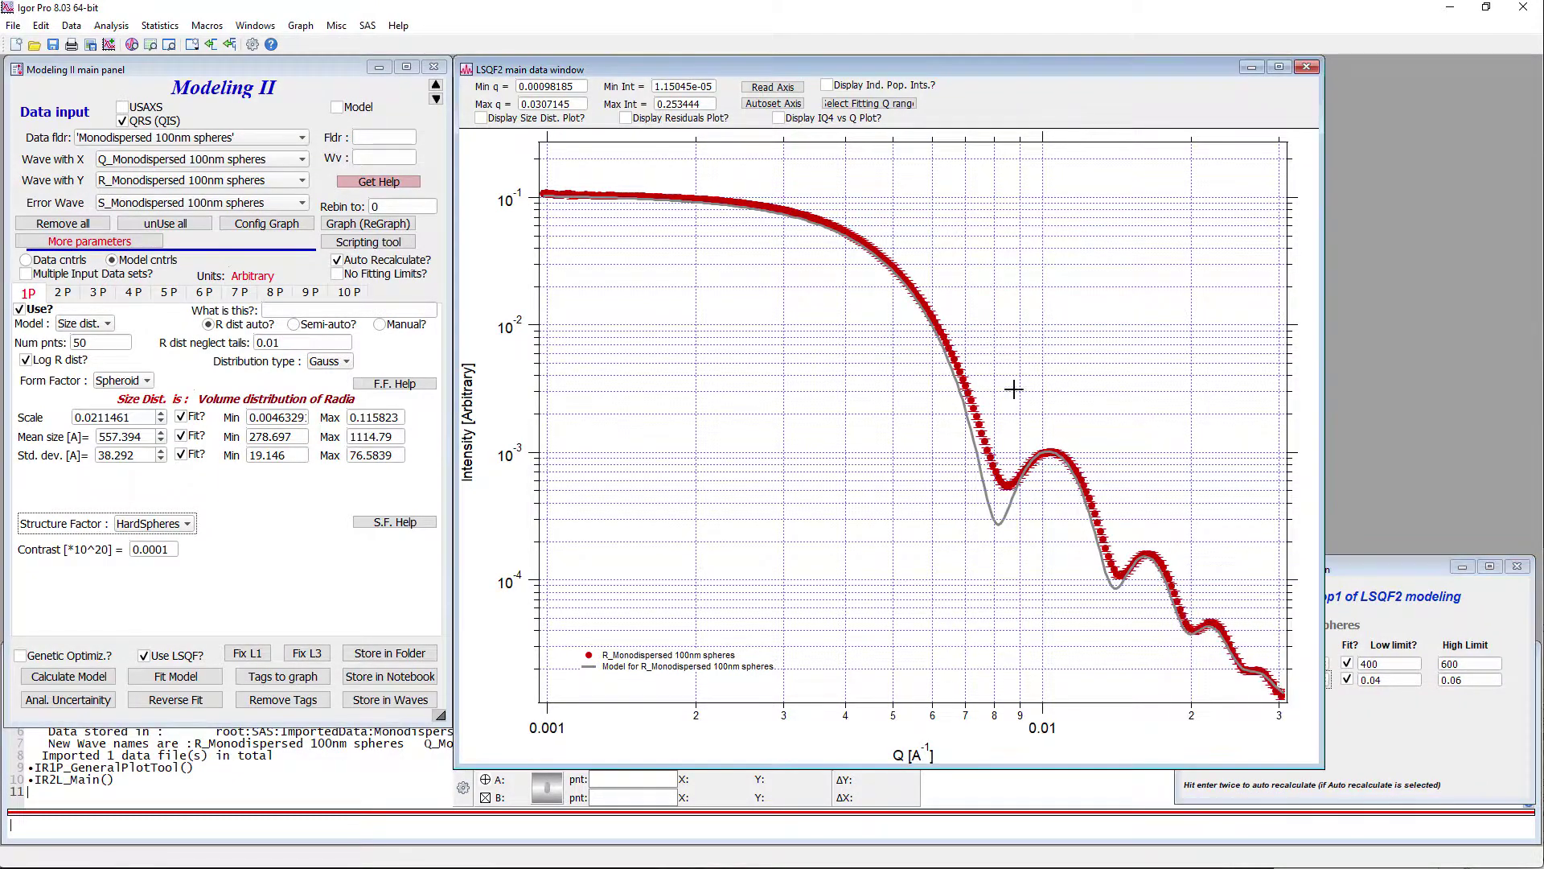
{"action": "left_click_drag", "start_coordinate": [534, 172], "coordinate": [711, 219]}
{"action": "left_click", "coordinate": [1363, 573]}
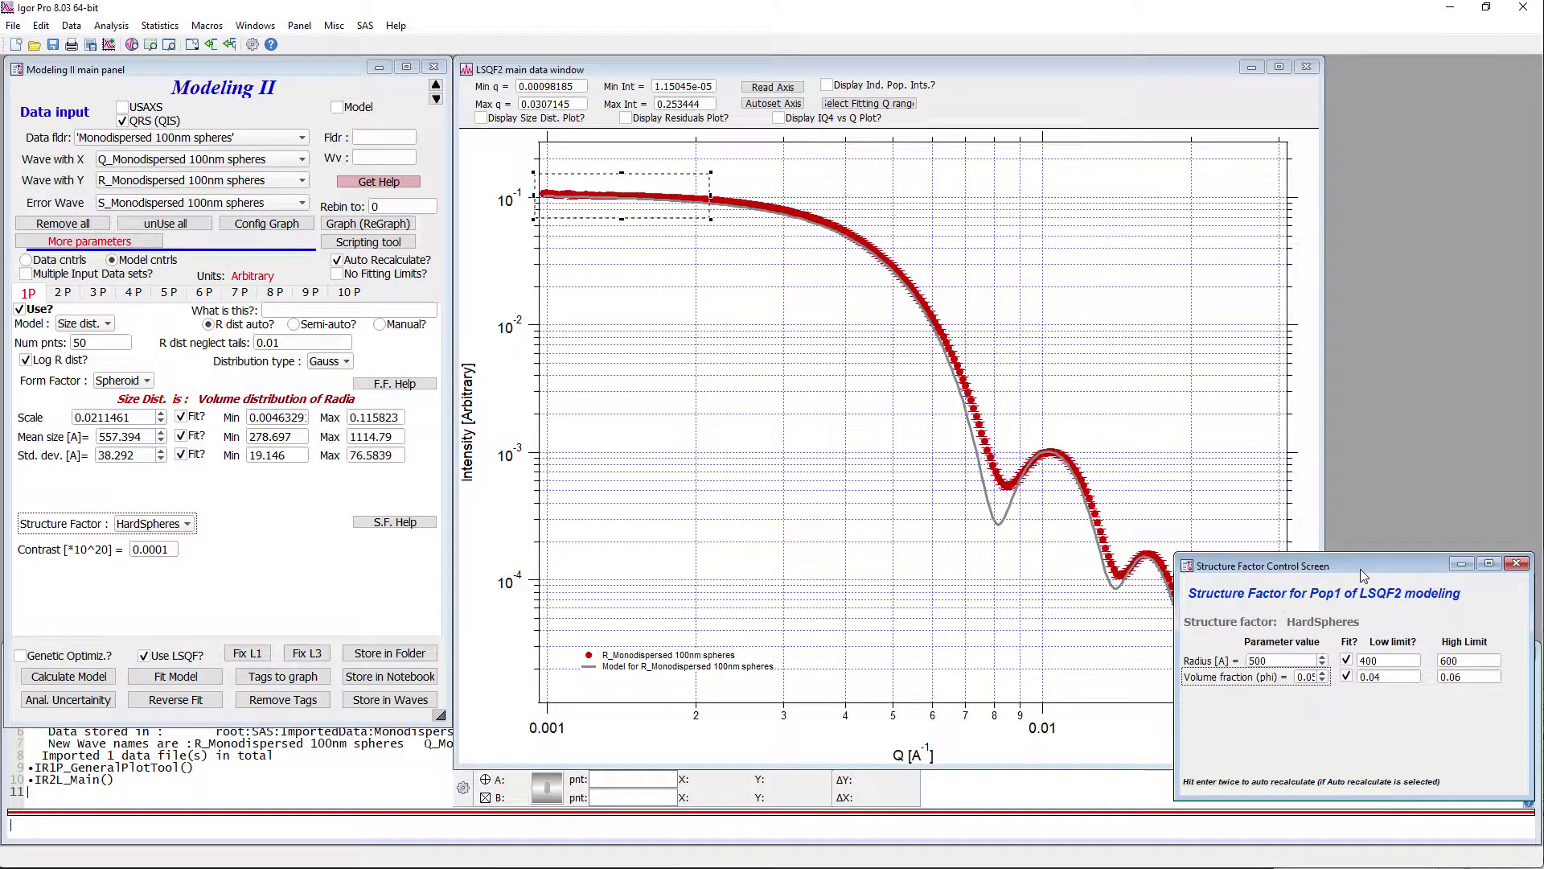
{"action": "left_click", "coordinate": [667, 300]}
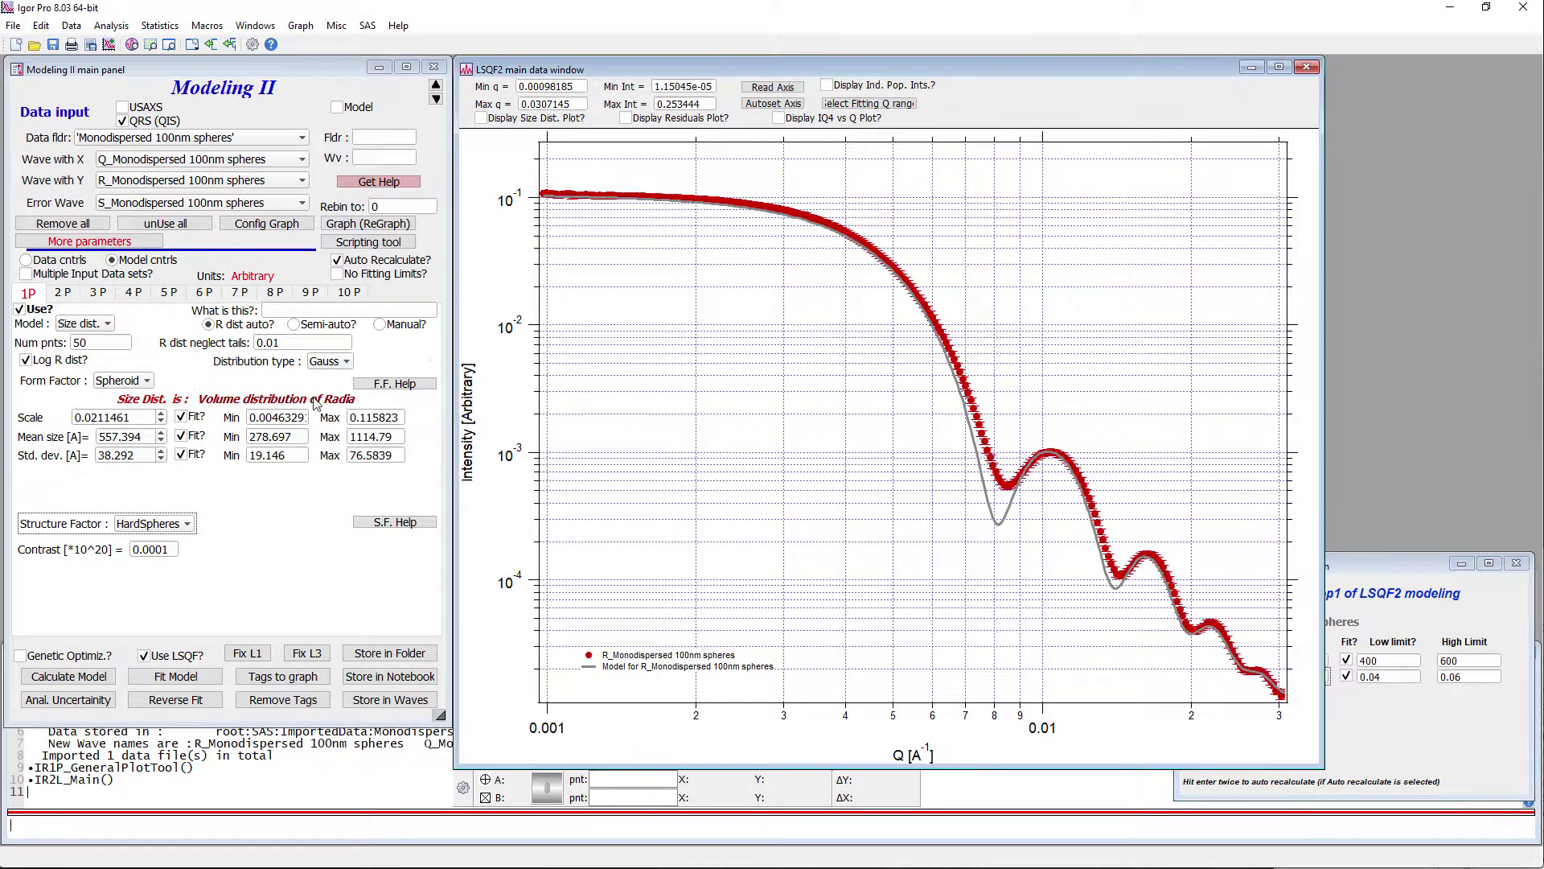
{"action": "left_click", "coordinate": [185, 528]}
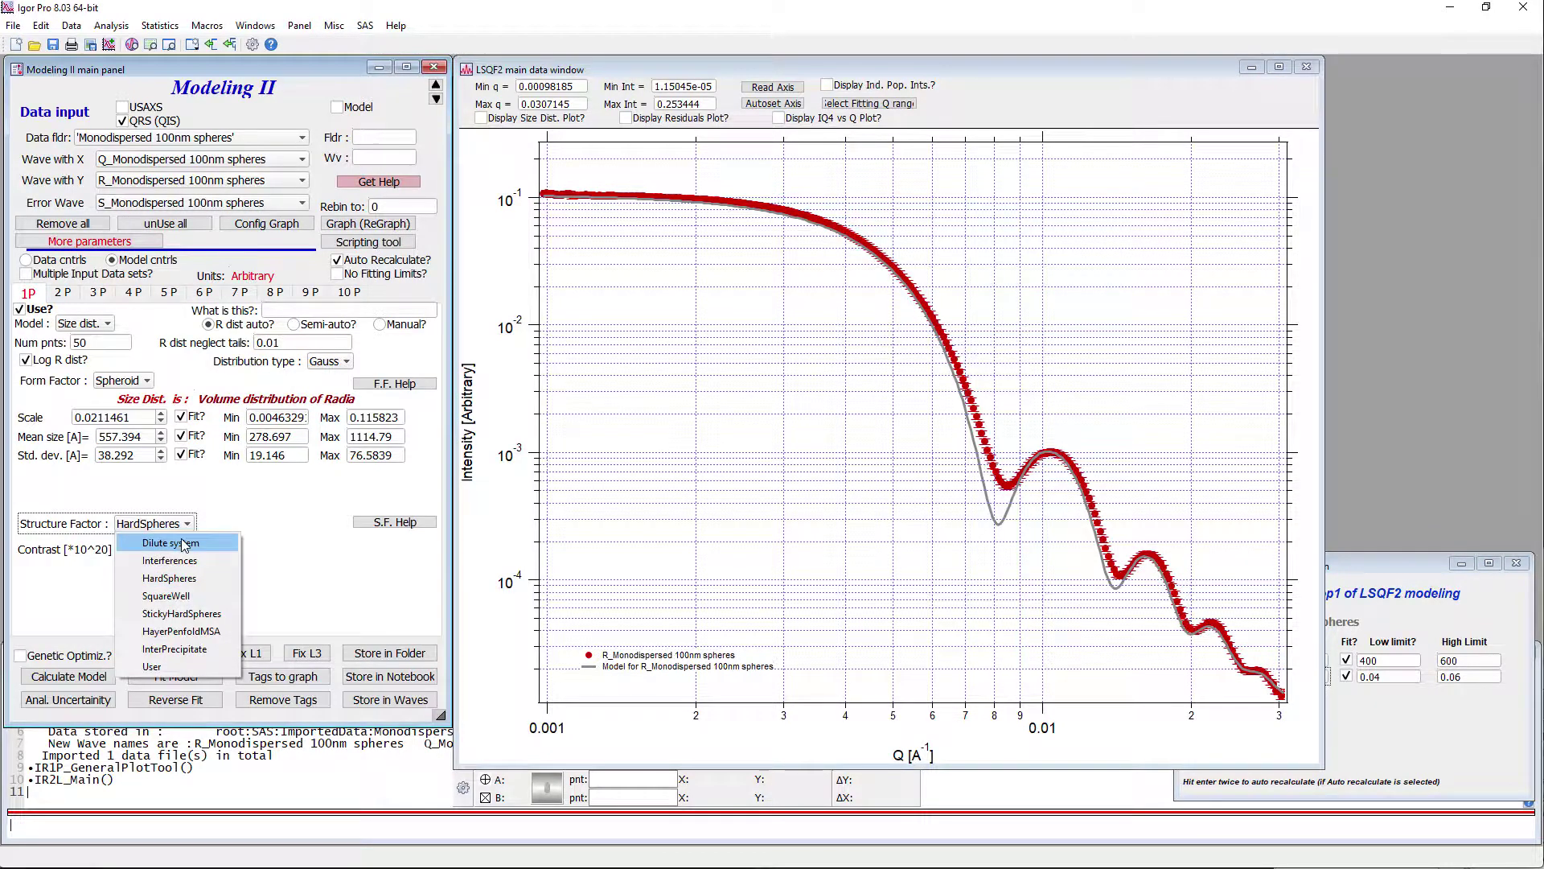
{"action": "left_click", "coordinate": [185, 542]}
{"action": "left_click", "coordinate": [185, 528]}
{"action": "left_click", "coordinate": [185, 574]}
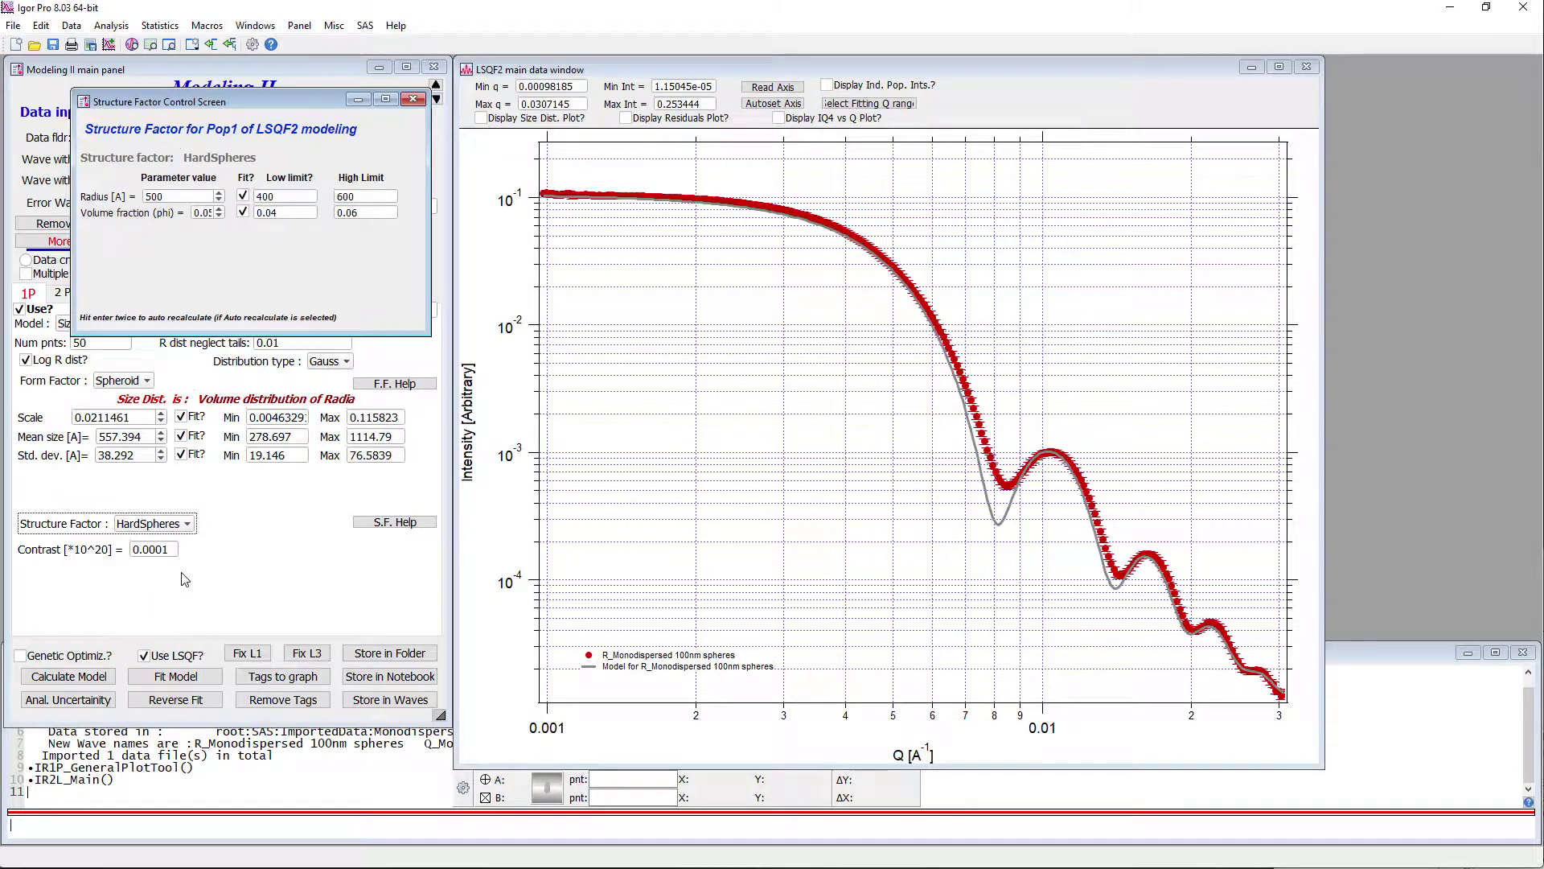
{"action": "left_click_drag", "start_coordinate": [193, 102], "coordinate": [1282, 585]}
Fit the model, giving mean size 546.417 Å and scale 0.0234134.
{"action": "left_click", "coordinate": [1211, 486]}
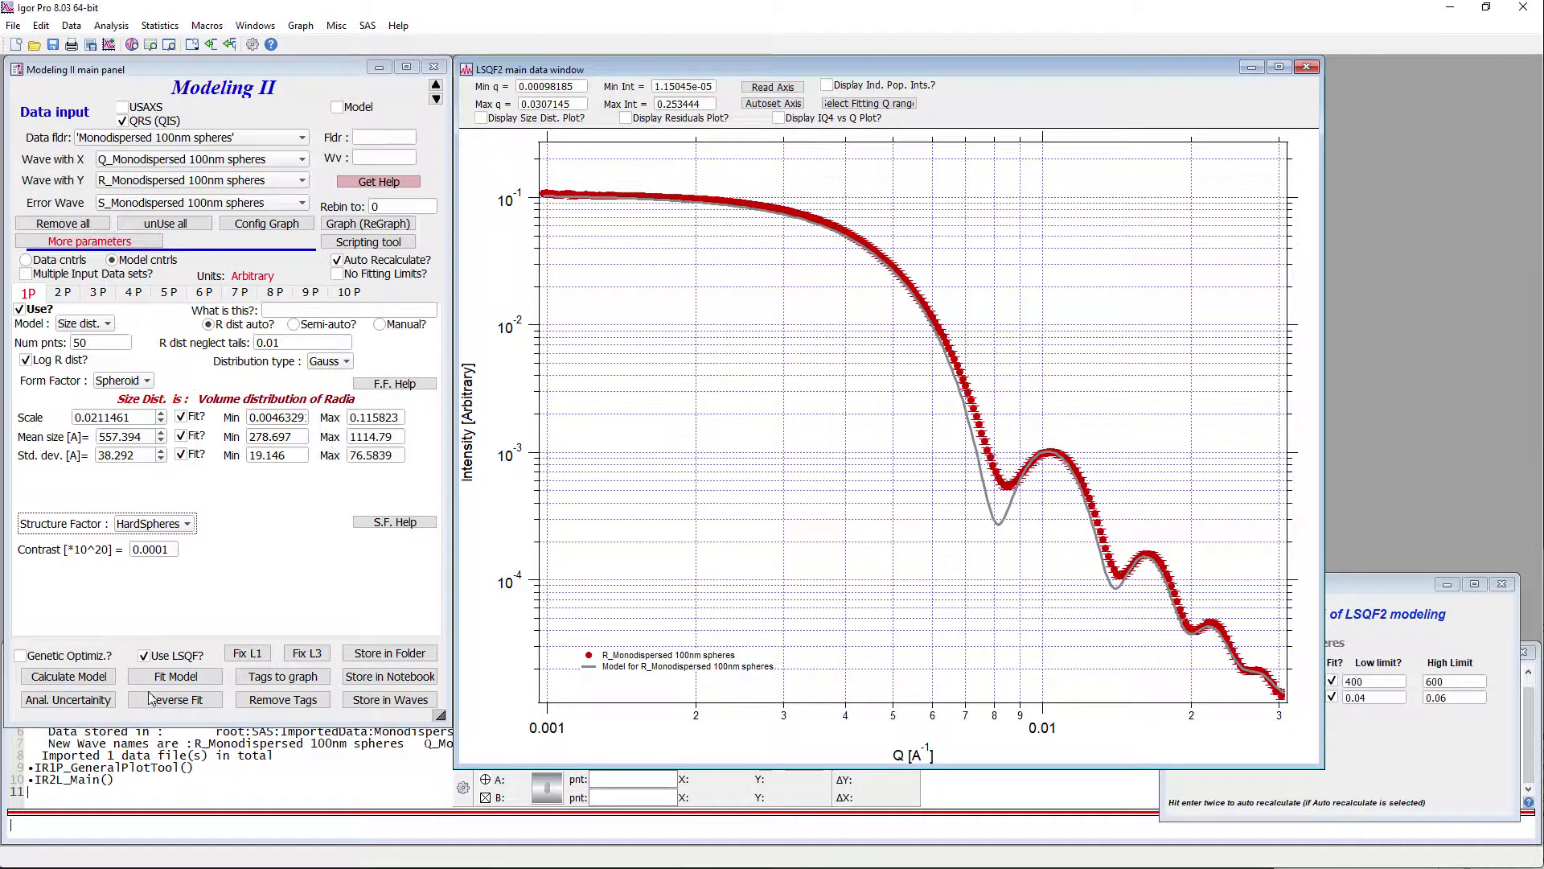
{"action": "left_click", "coordinate": [173, 678]}
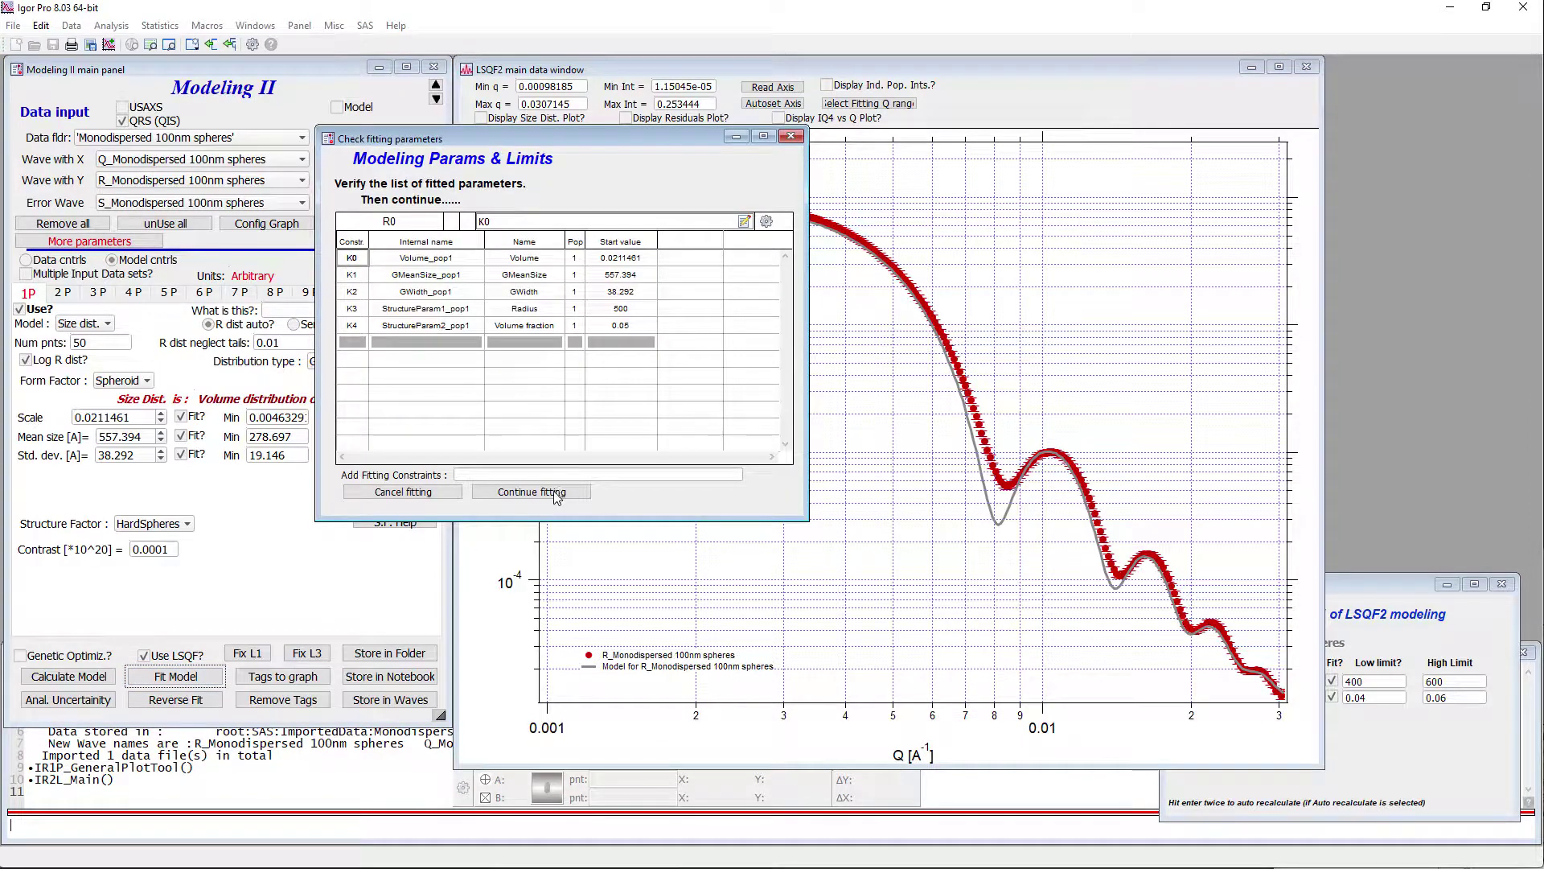
{"action": "left_click", "coordinate": [532, 492]}
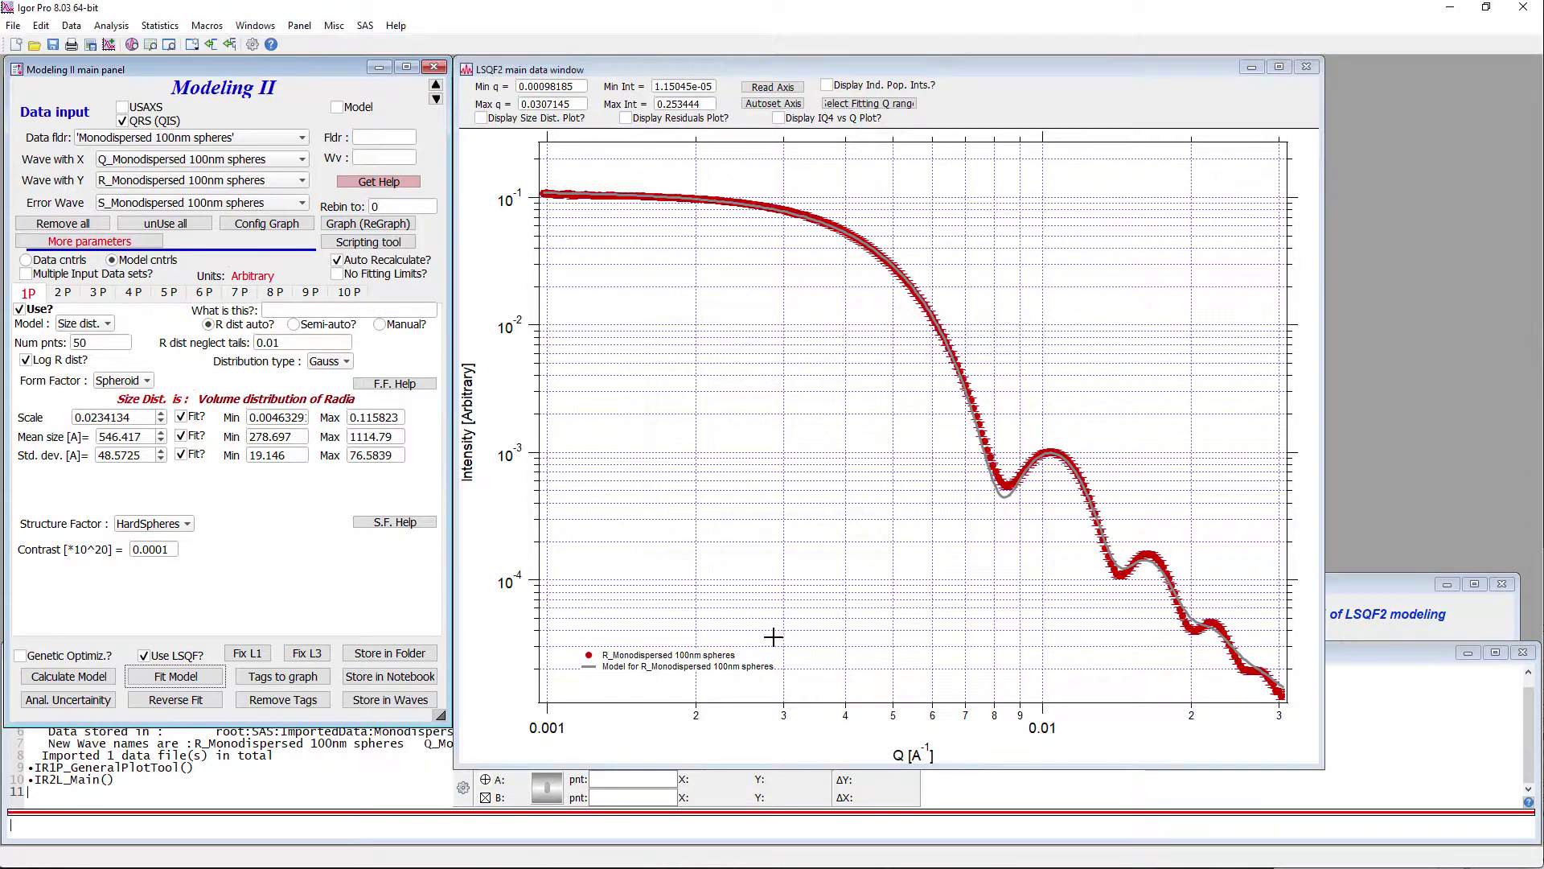
{"action": "left_click_drag", "start_coordinate": [1387, 582], "coordinate": [1403, 398]}
{"action": "left_click", "coordinate": [1196, 328]}
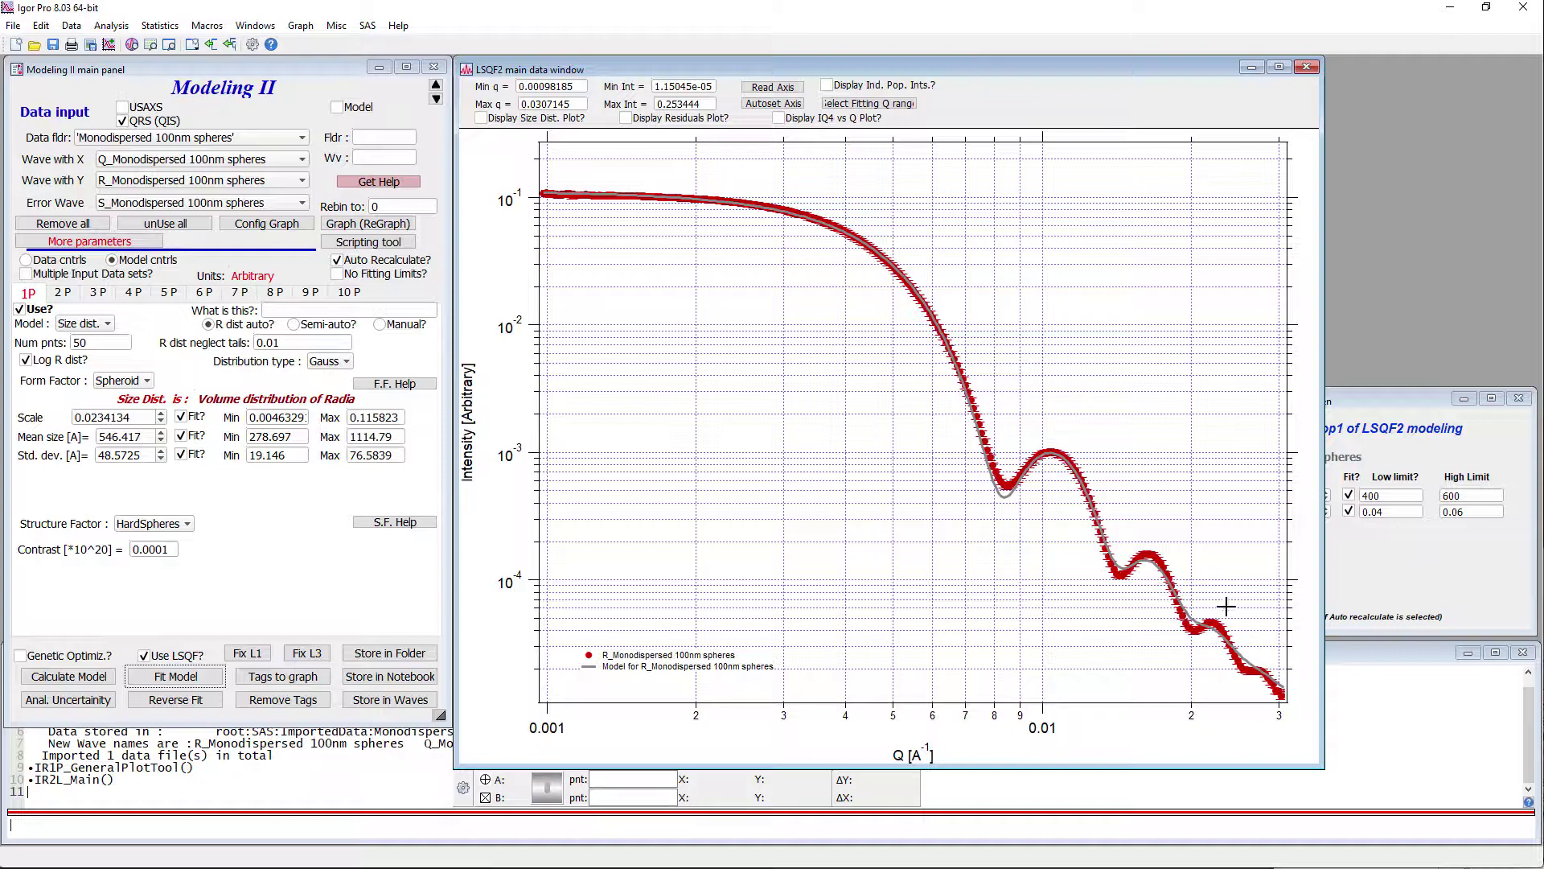
Step the standard deviation down to 34.2978 Å and exclude it from fitting.
{"action": "left_click", "coordinate": [148, 482]}
{"action": "left_click", "coordinate": [161, 459]}
{"action": "left_click", "coordinate": [161, 459]}
{"action": "left_click", "coordinate": [160, 459]}
{"action": "left_click", "coordinate": [161, 459]}
{"action": "left_click", "coordinate": [161, 459]}
{"action": "left_click", "coordinate": [161, 459]}
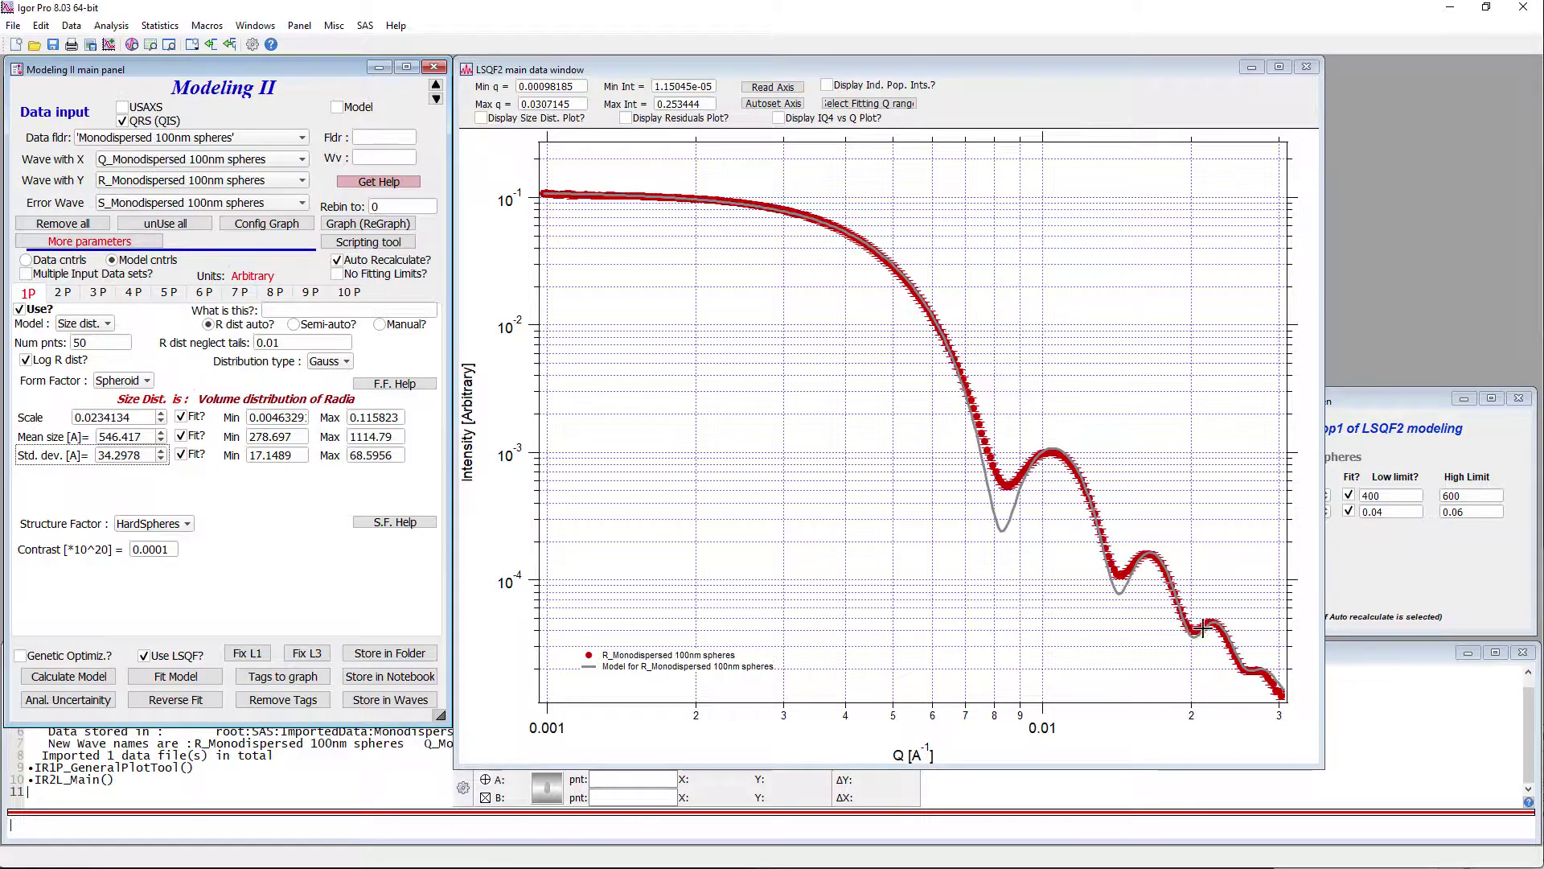
{"action": "left_click_drag", "start_coordinate": [1195, 602], "coordinate": [1286, 700]}
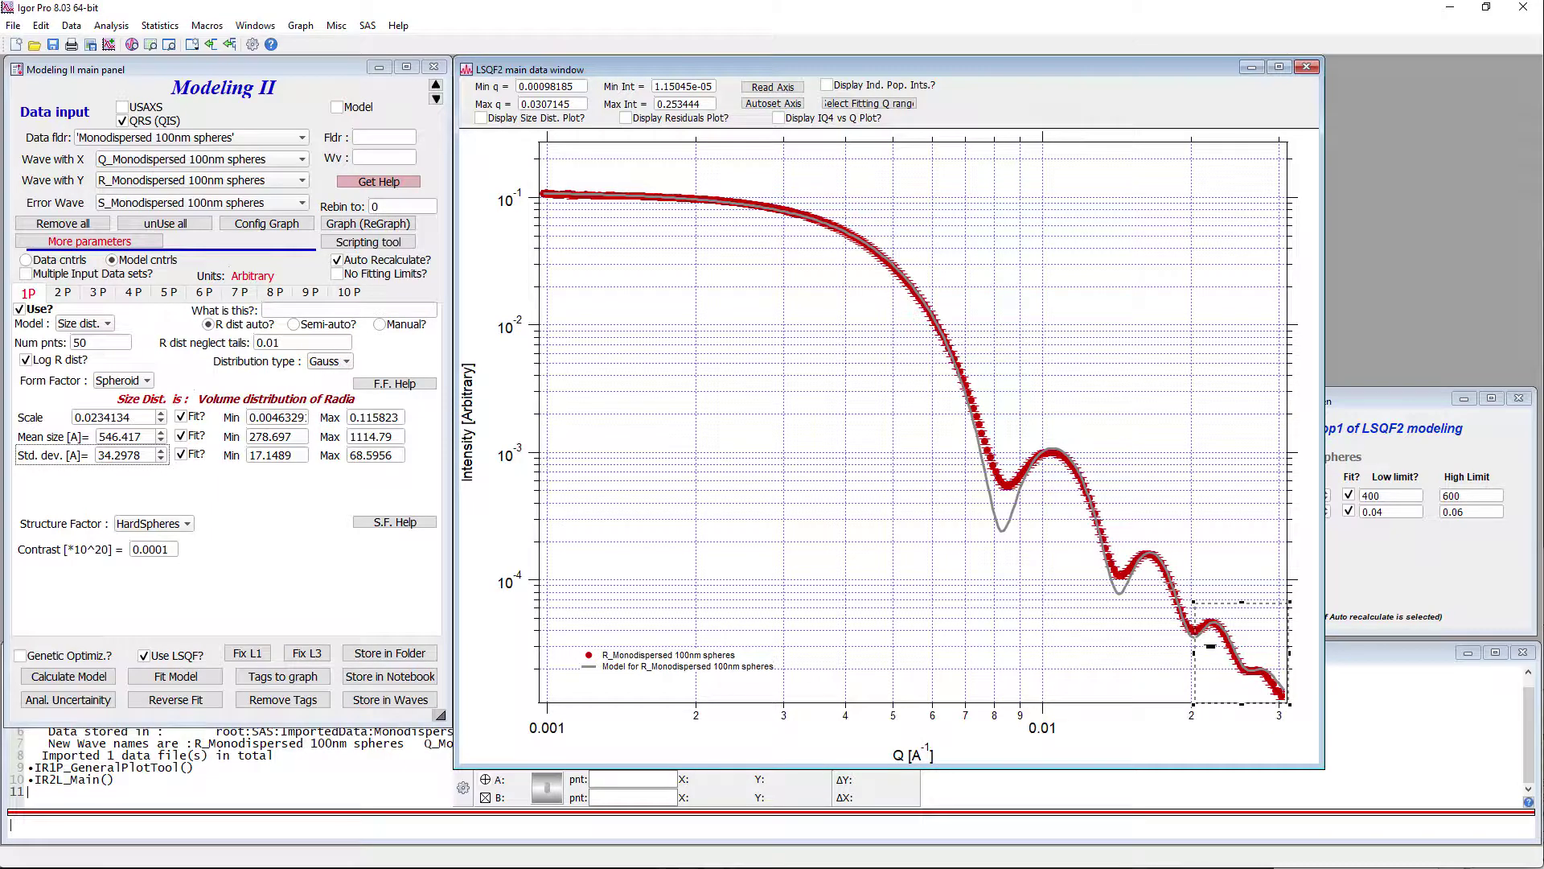
{"action": "left_click", "coordinate": [1226, 584]}
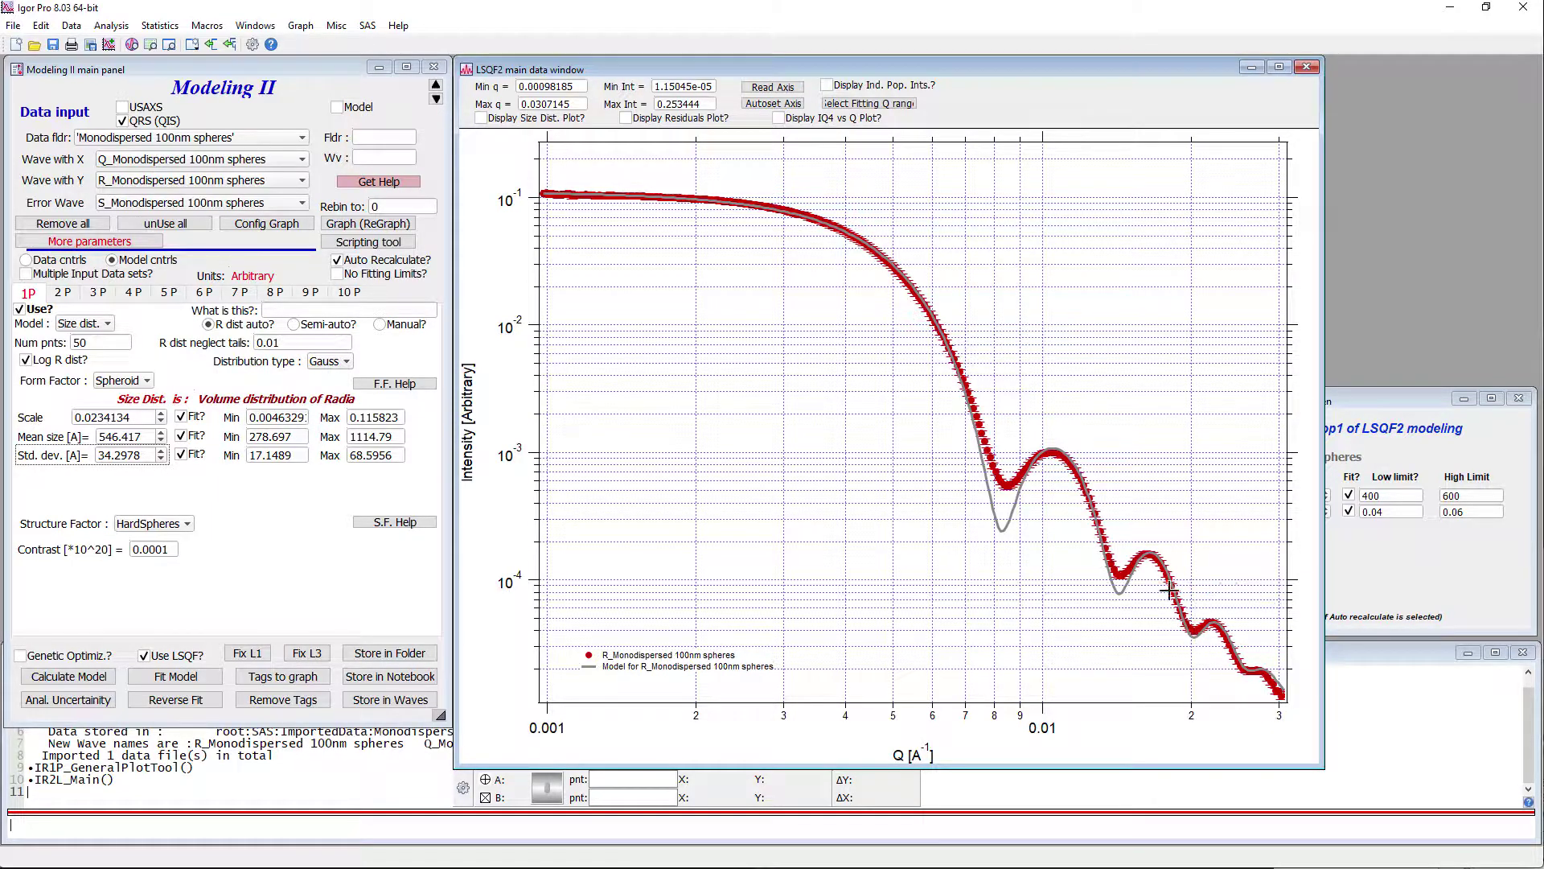
{"action": "left_click", "coordinate": [182, 456]}
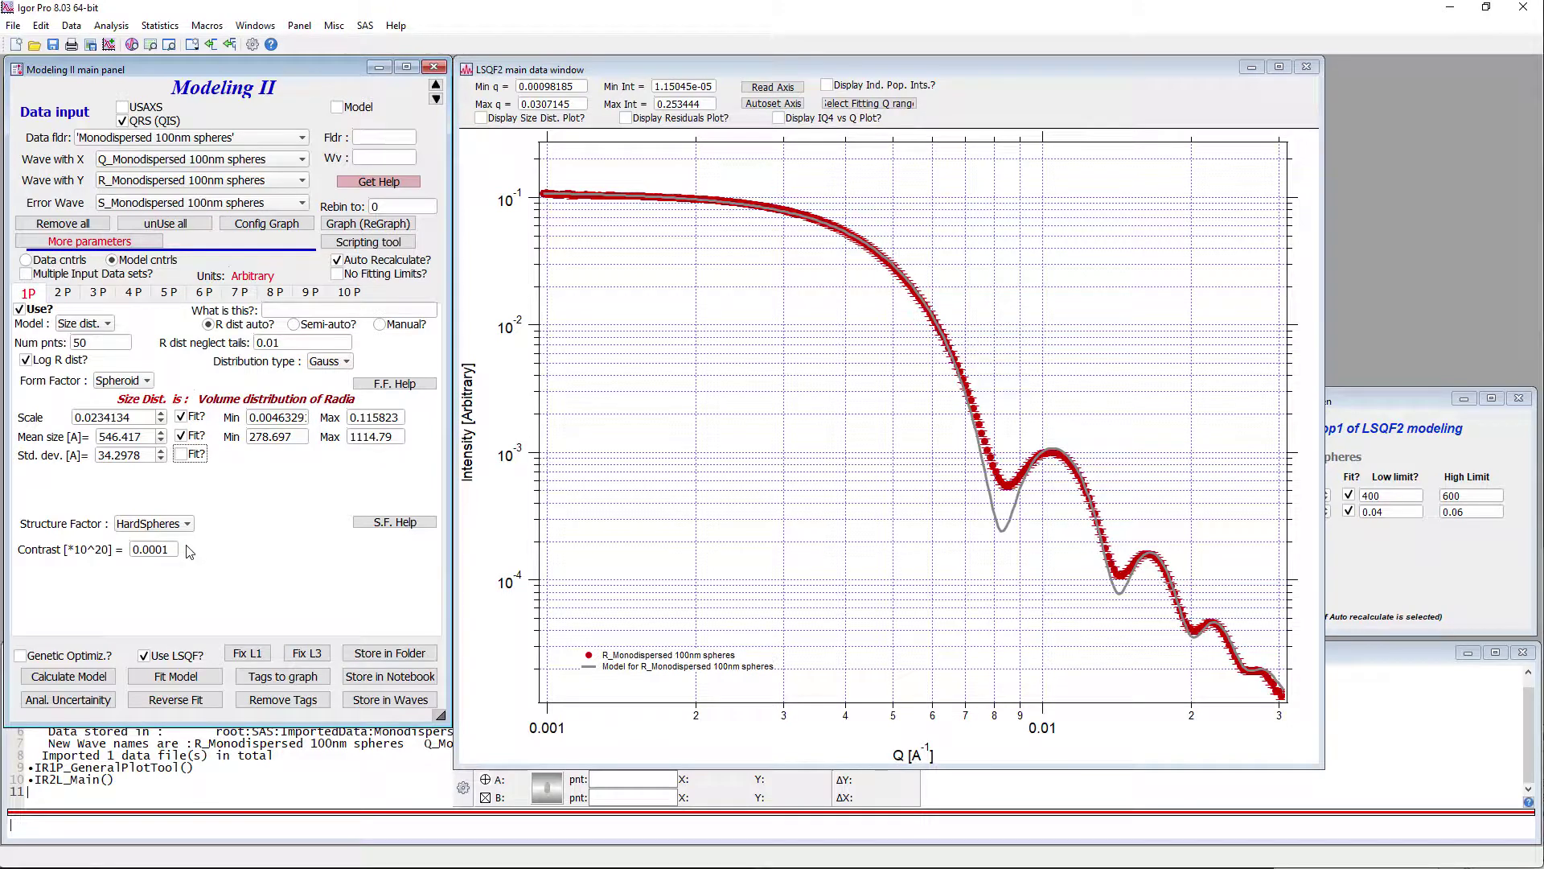
Refit to mean size 550.612 Å, with hard-sphere radius at its 400 Å limit; dismiss the warning.
{"action": "left_click", "coordinate": [168, 680]}
{"action": "left_click", "coordinate": [537, 494]}
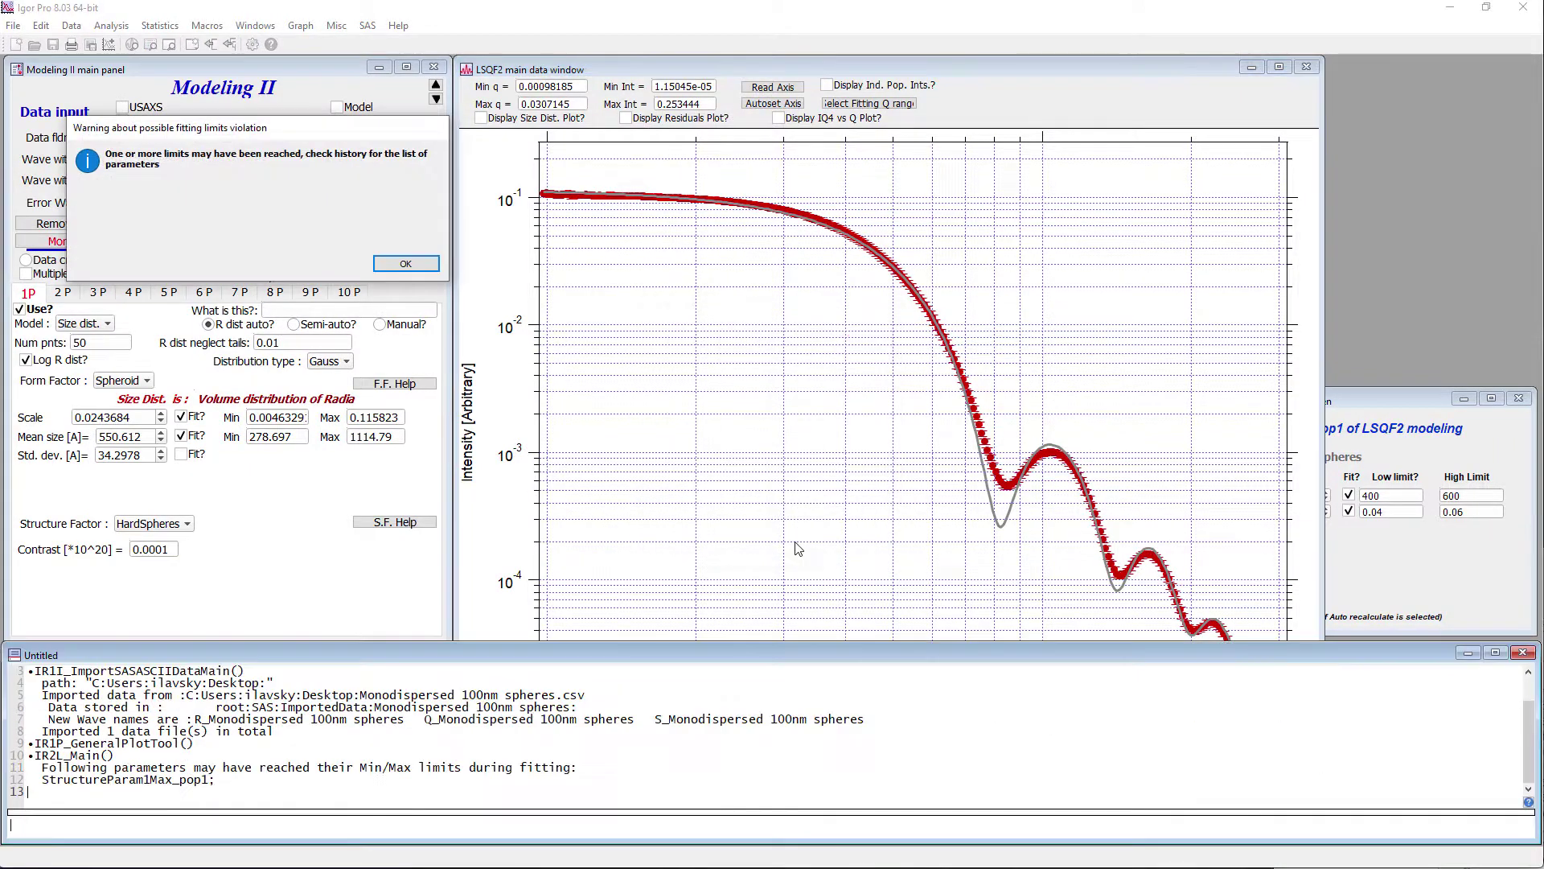
{"action": "left_click", "coordinate": [407, 263]}
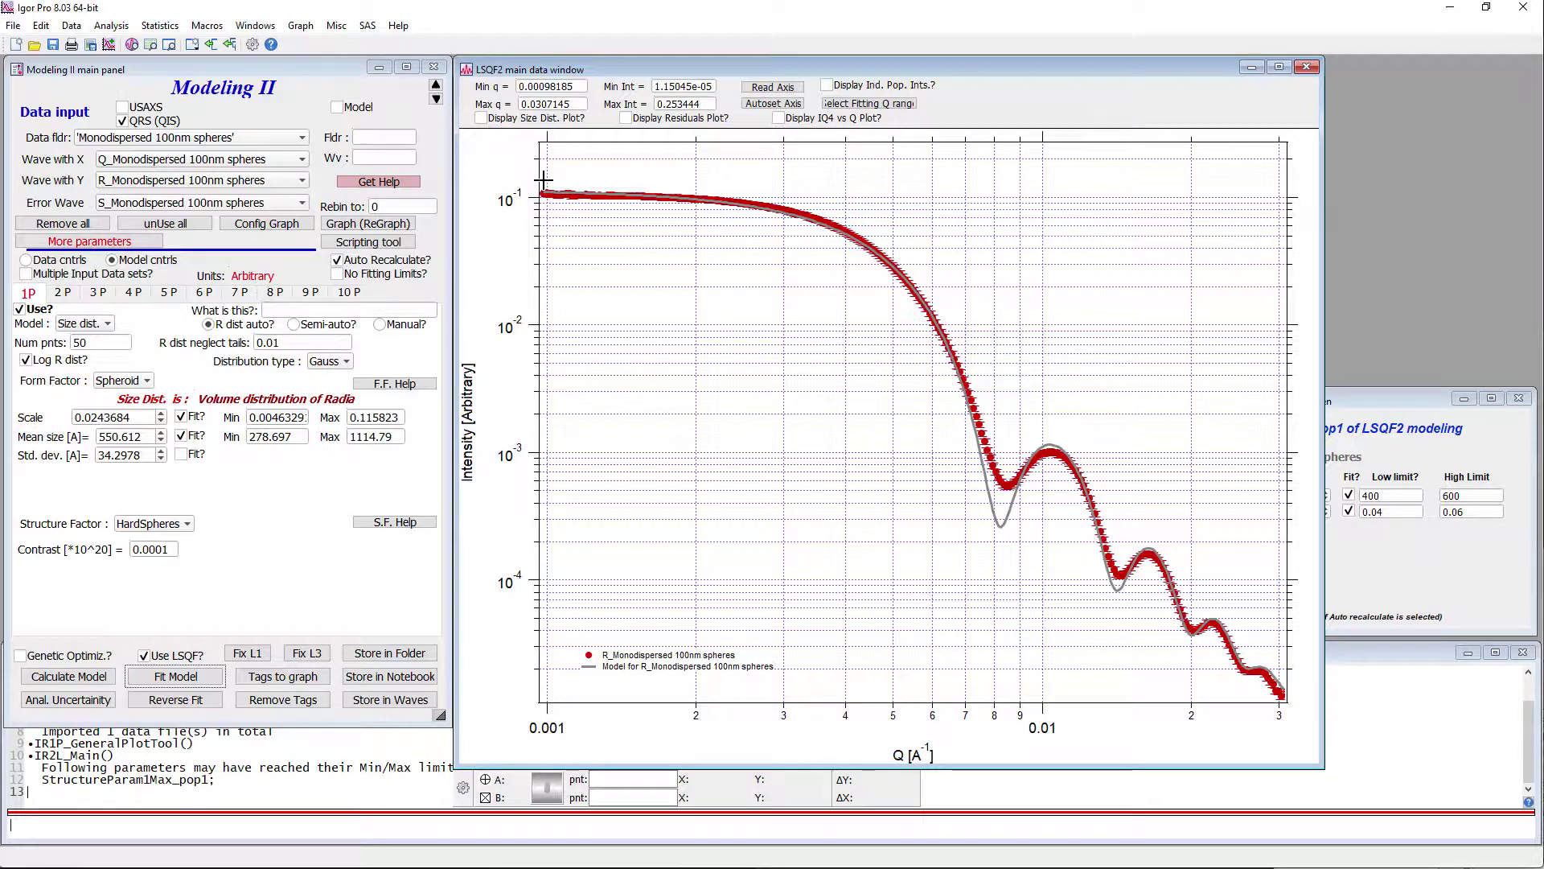
{"action": "left_click_drag", "start_coordinate": [544, 178], "coordinate": [933, 308]}
{"action": "left_click", "coordinate": [1409, 414]}
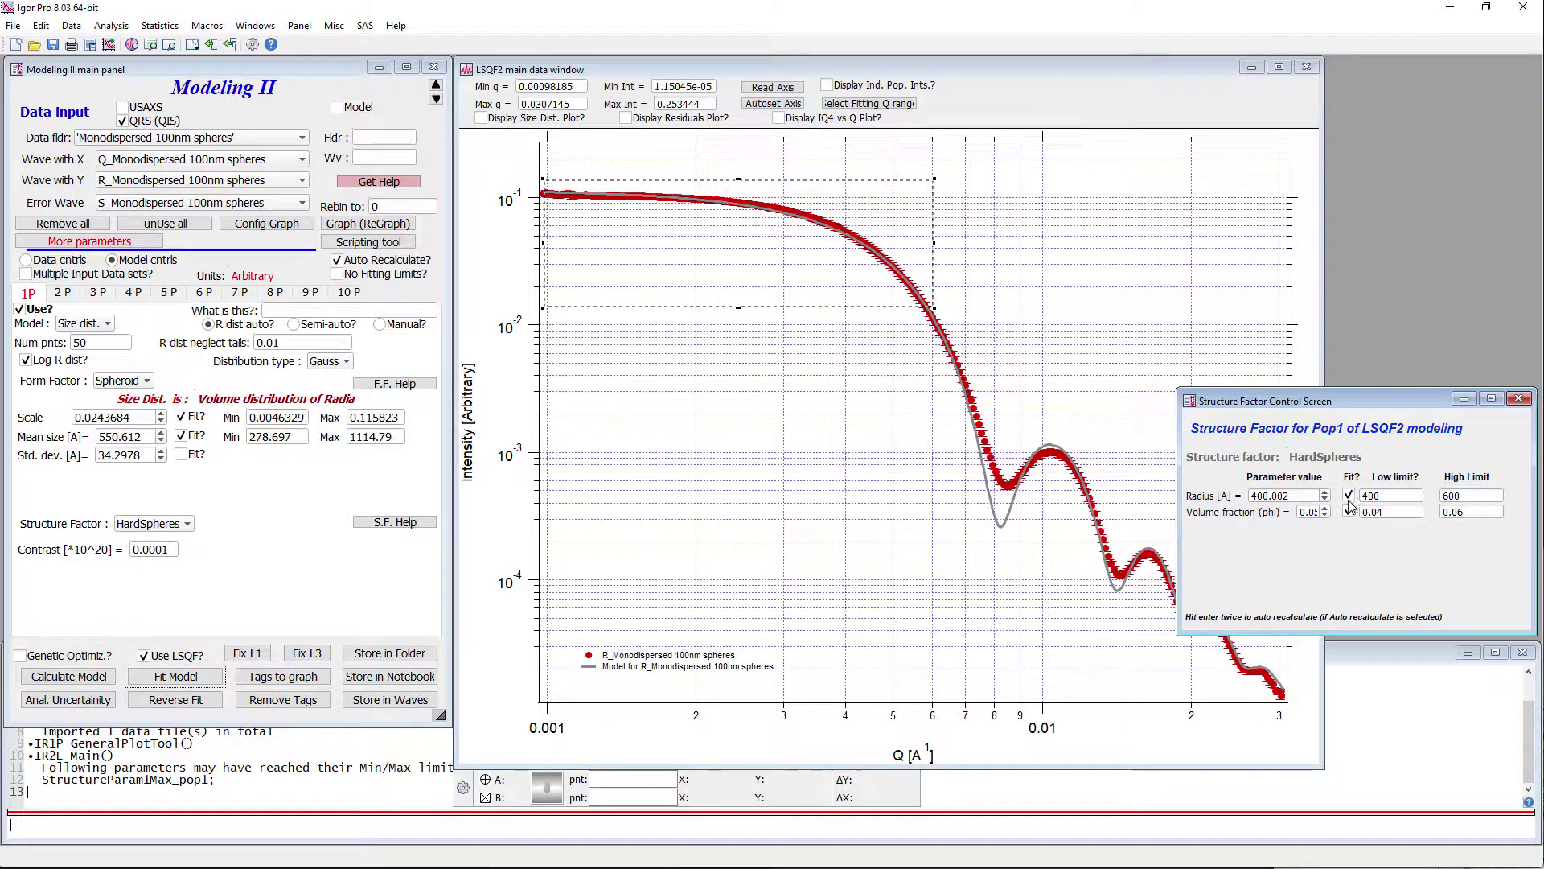
{"action": "left_click", "coordinate": [1133, 518]}
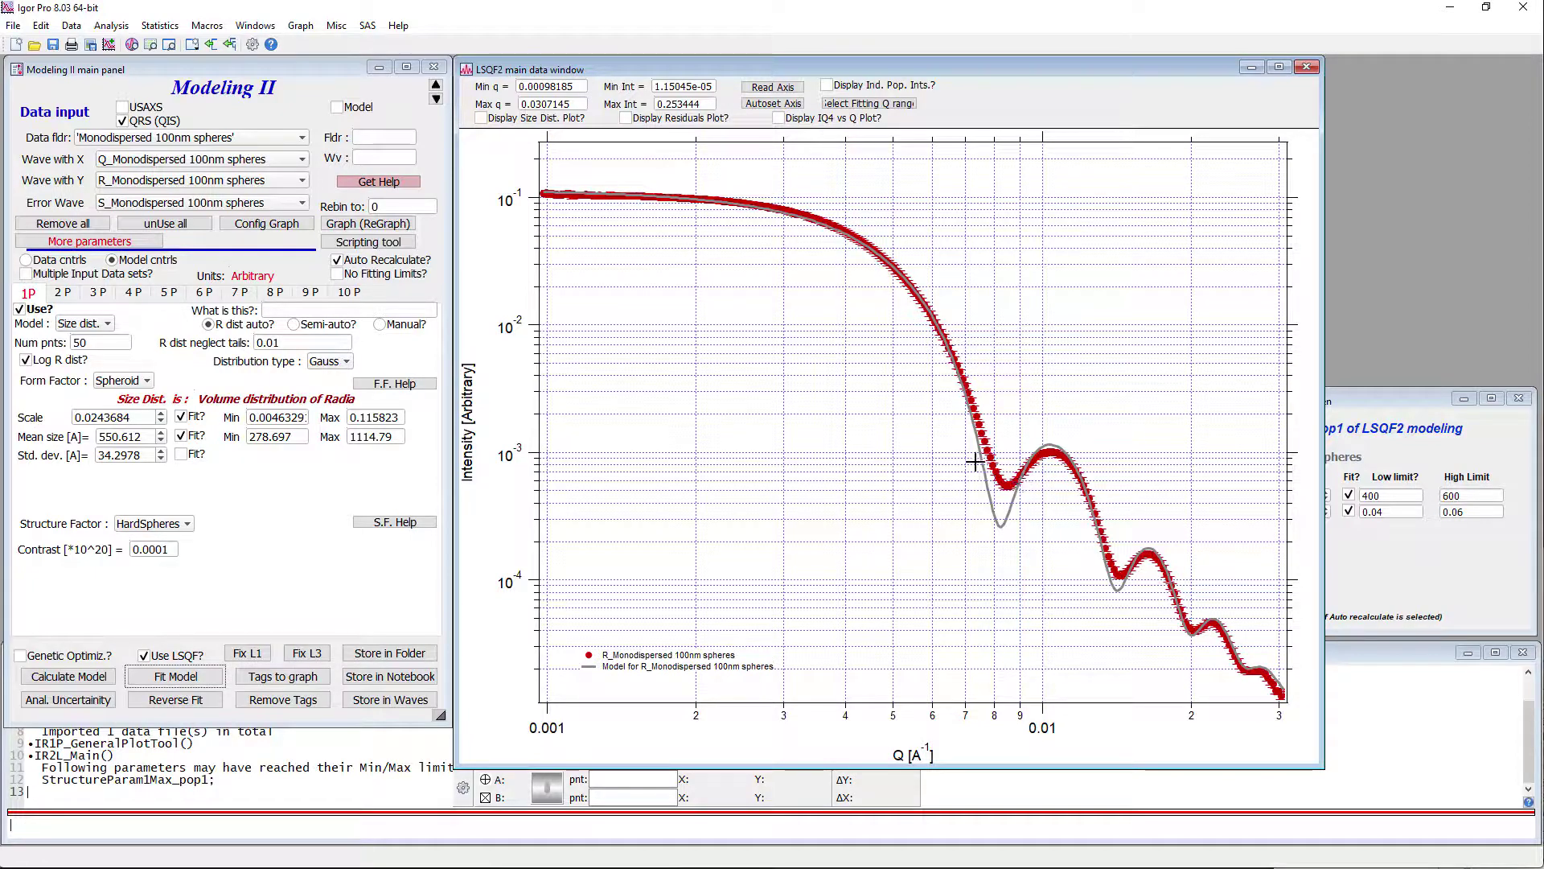
{"action": "left_click_drag", "start_coordinate": [965, 440], "coordinate": [1131, 601]}
{"action": "left_click_drag", "start_coordinate": [962, 435], "coordinate": [1031, 548]}
{"action": "left_click", "coordinate": [1136, 436]}
Enable Gauss FWHM Q-resolution smearing with fixed dQ 0.0012 and move its panel top-right.
{"action": "left_click", "coordinate": [27, 259]}
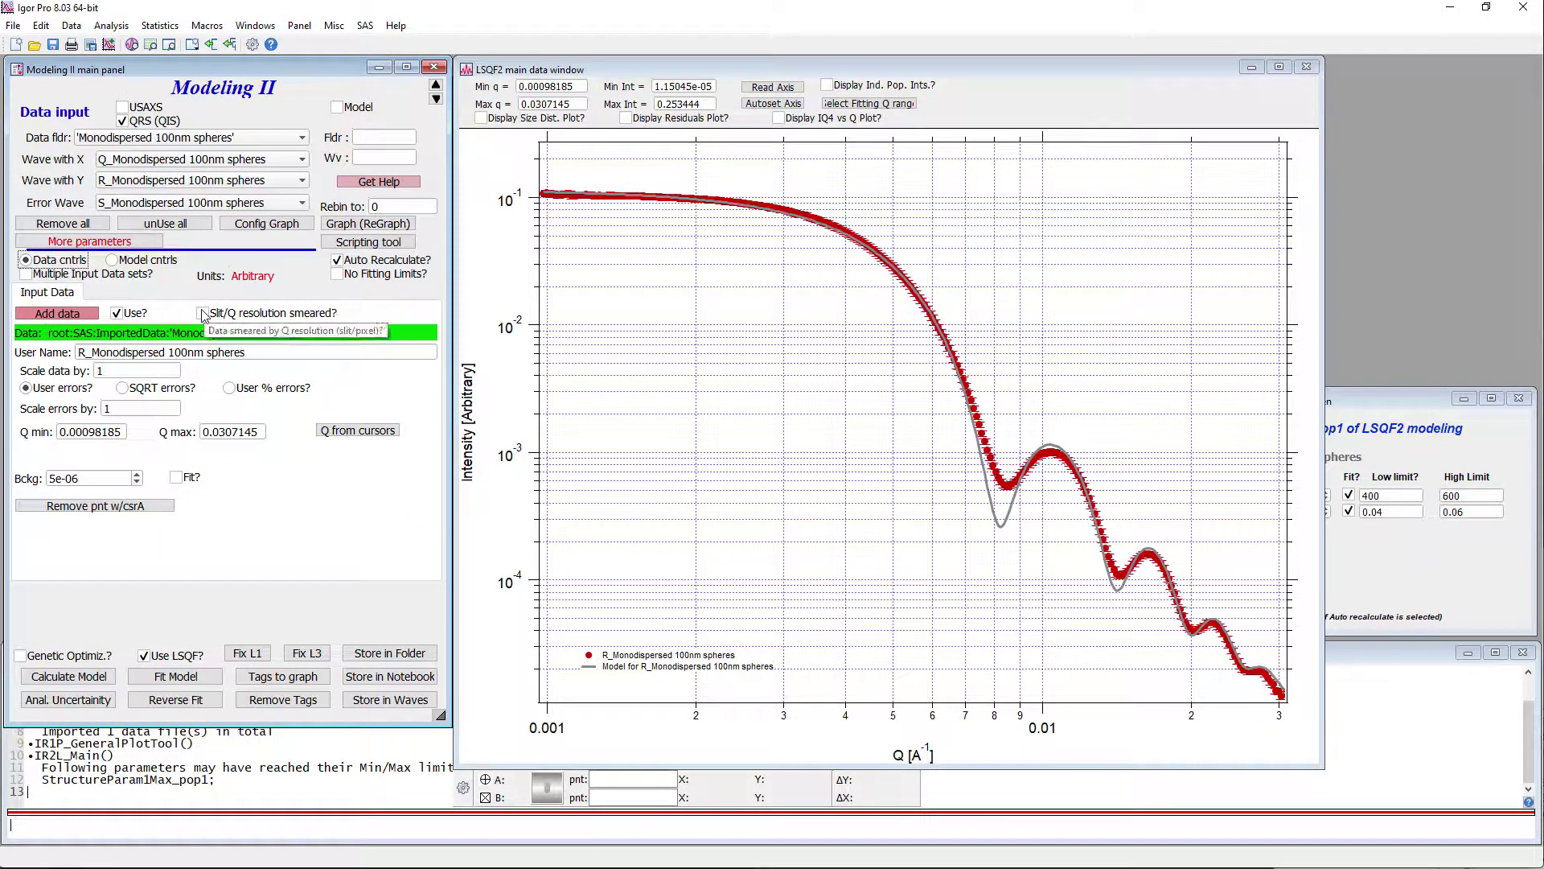
{"action": "left_click", "coordinate": [305, 318]}
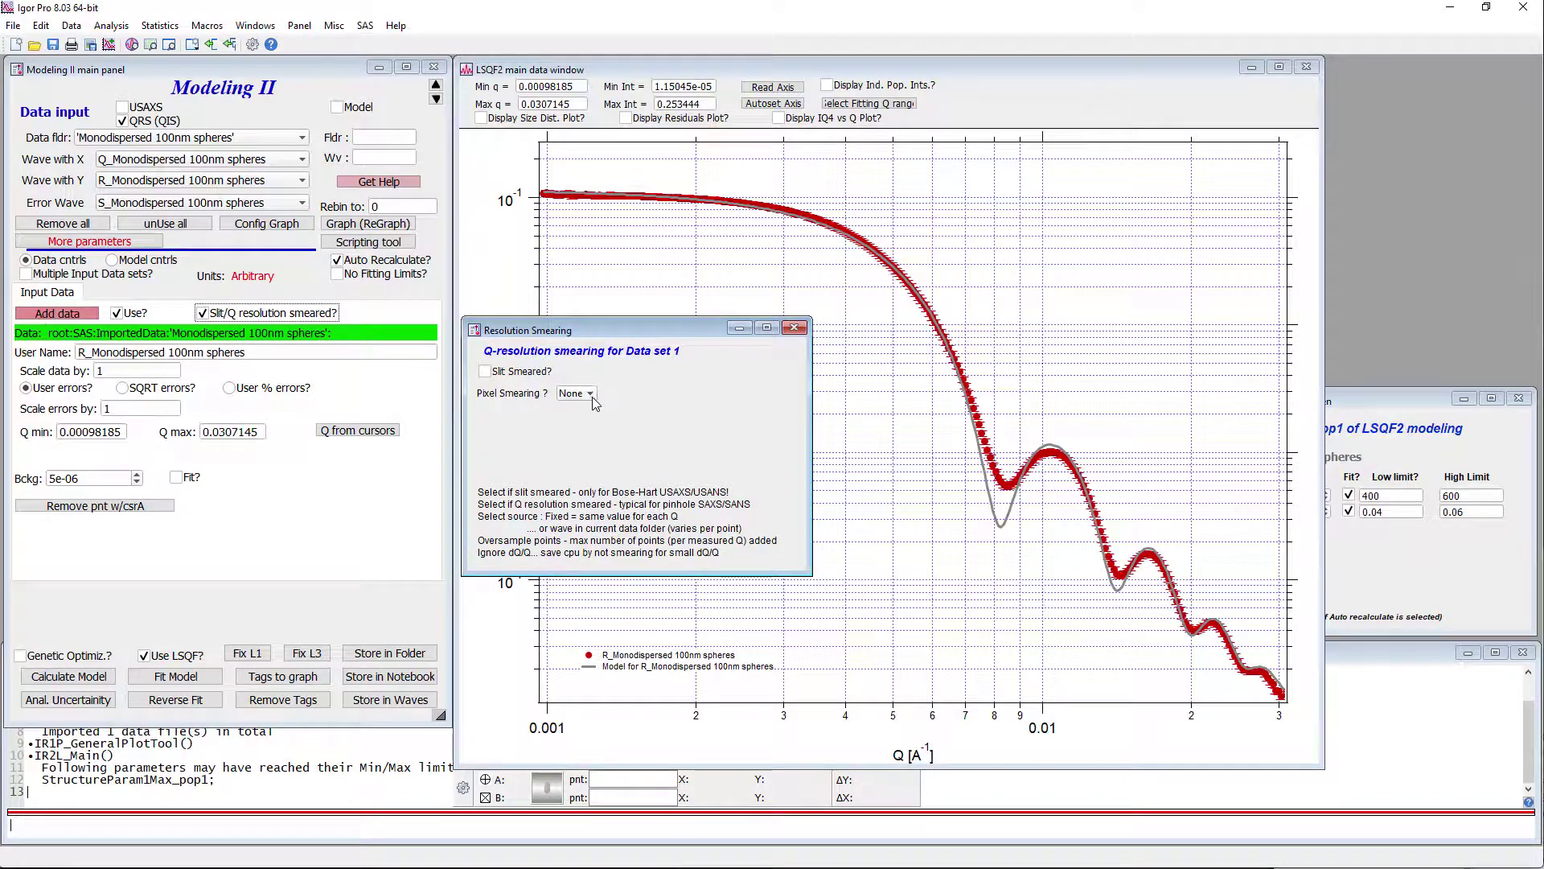
{"action": "left_click", "coordinate": [593, 401]}
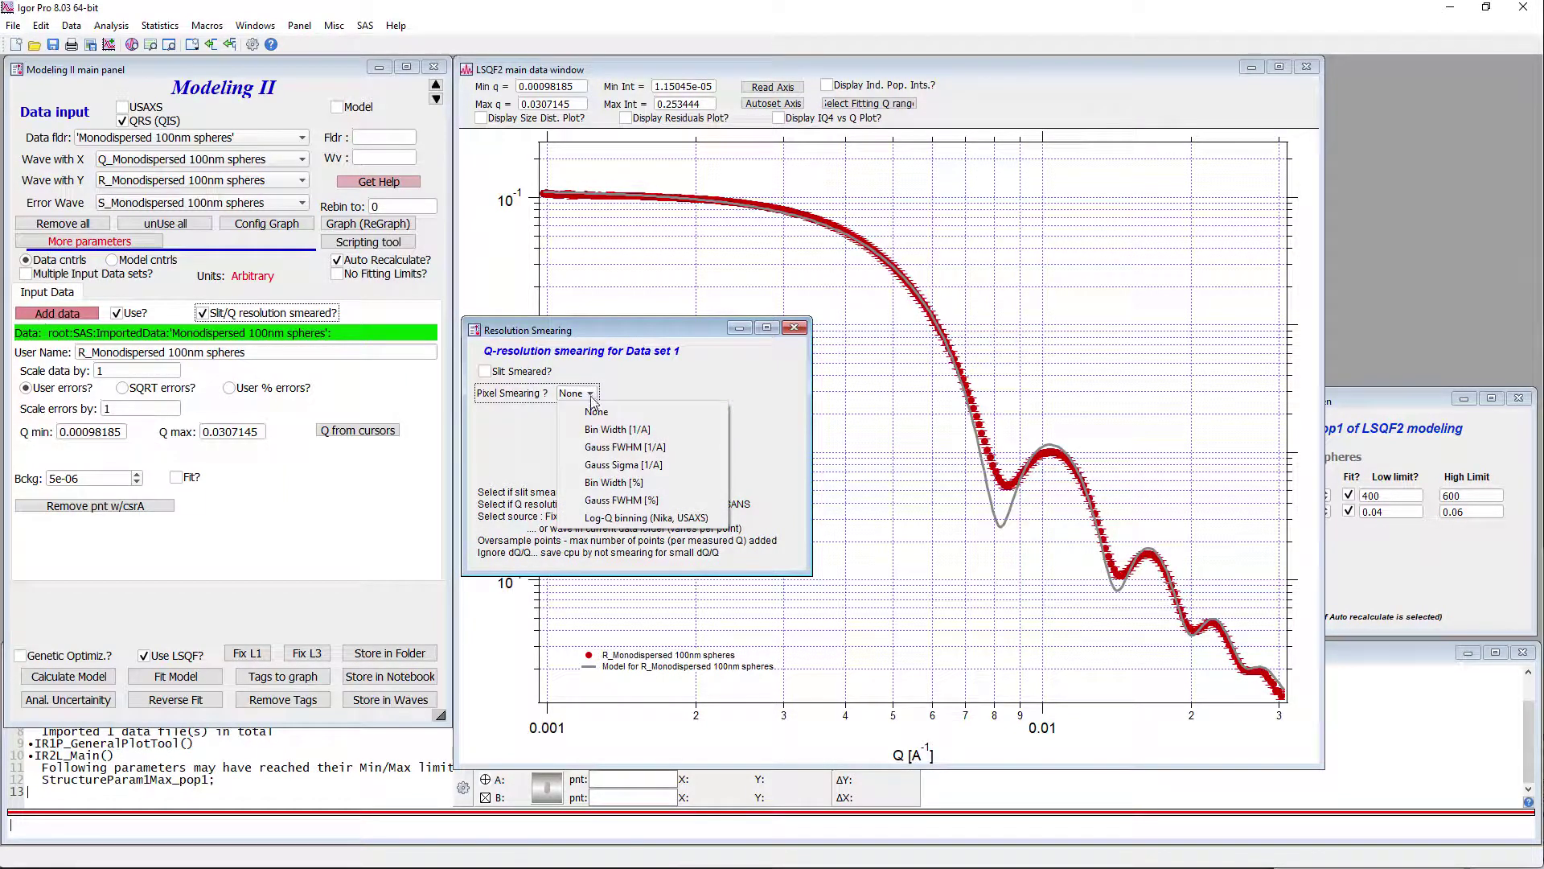
{"action": "left_click", "coordinate": [623, 453]}
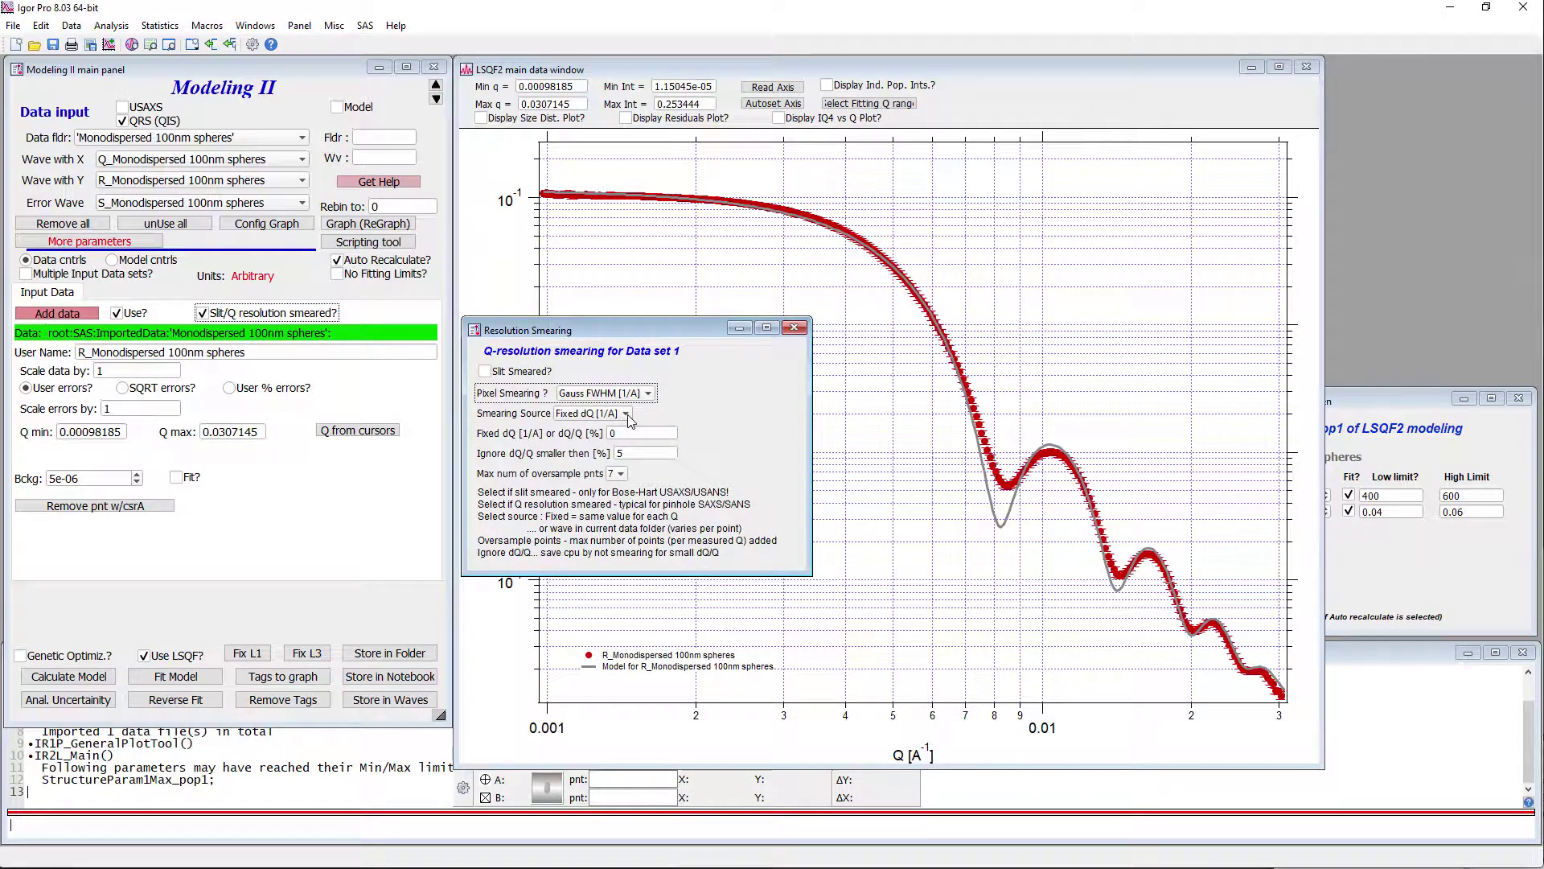
{"action": "left_click", "coordinate": [621, 432]}
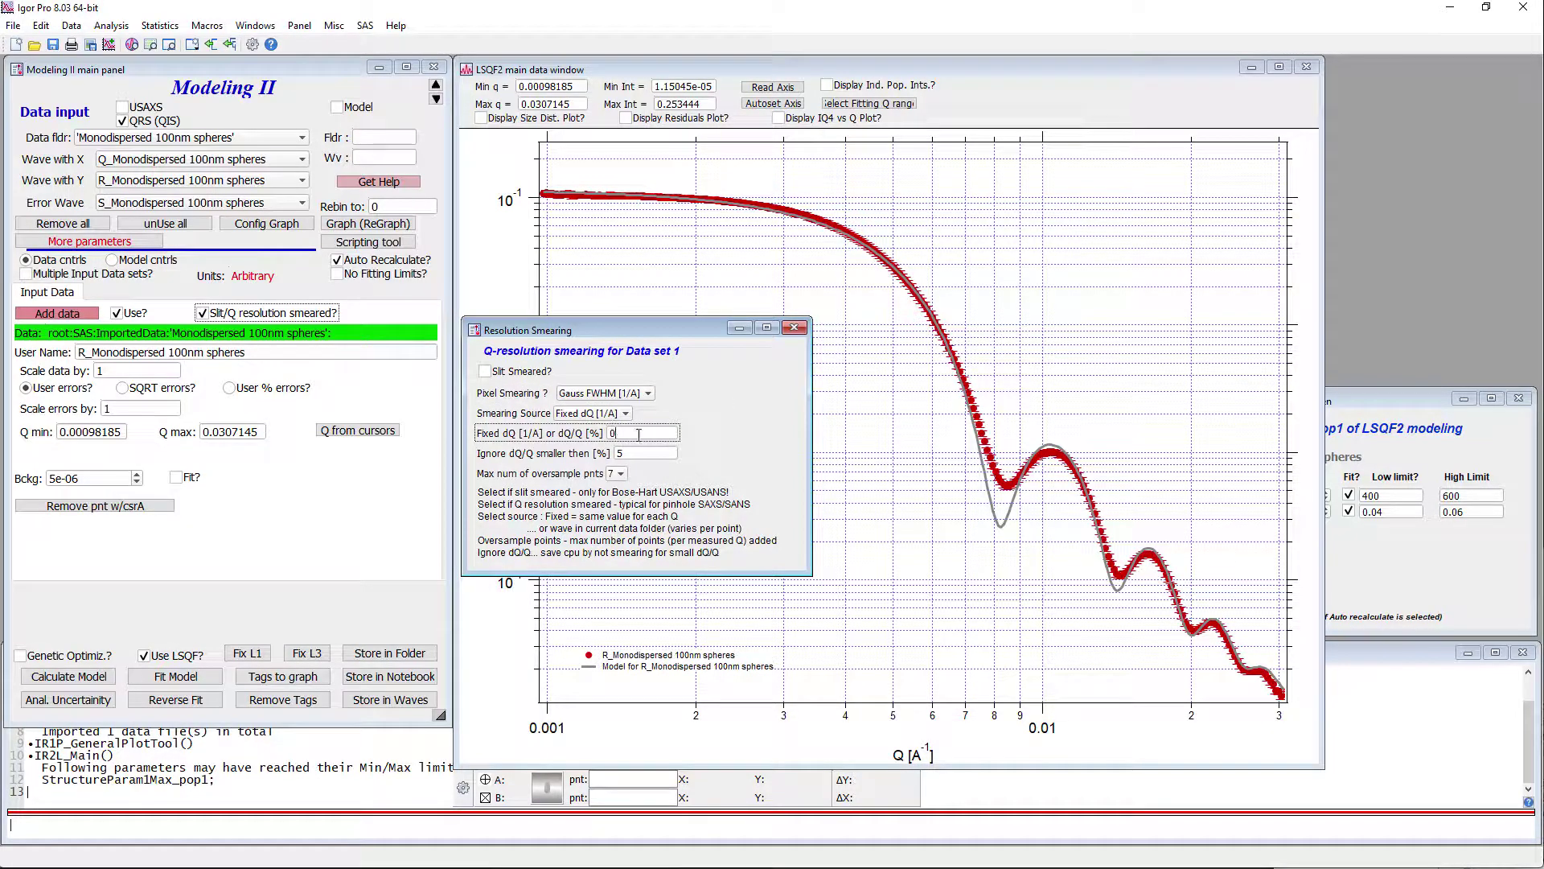
{"action": "type", "text": ".0012"}
{"action": "mouse_move", "coordinate": [700, 329]}
{"action": "left_mouse_down"}
{"action": "mouse_move", "coordinate": [1426, 142]}
{"action": "mouse_move", "coordinate": [1458, 119]}
{"action": "left_mouse_up"}
{"action": "left_click", "coordinate": [1165, 103]}
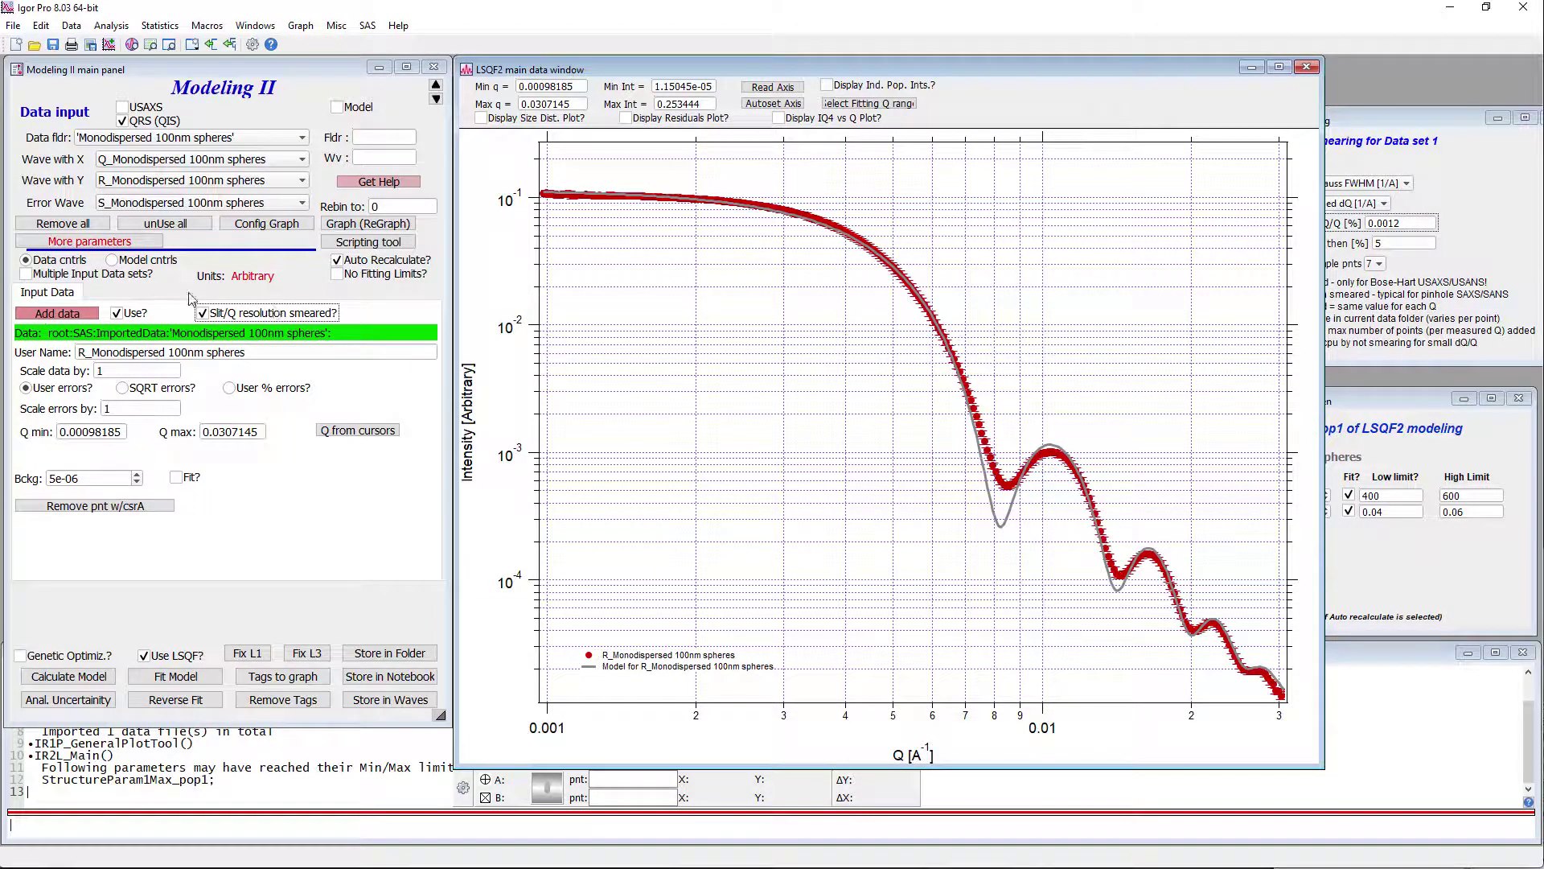
Recalculate the resolution-smeared model and marquee its first minimum near Q 0.008.
{"action": "left_click", "coordinate": [113, 260]}
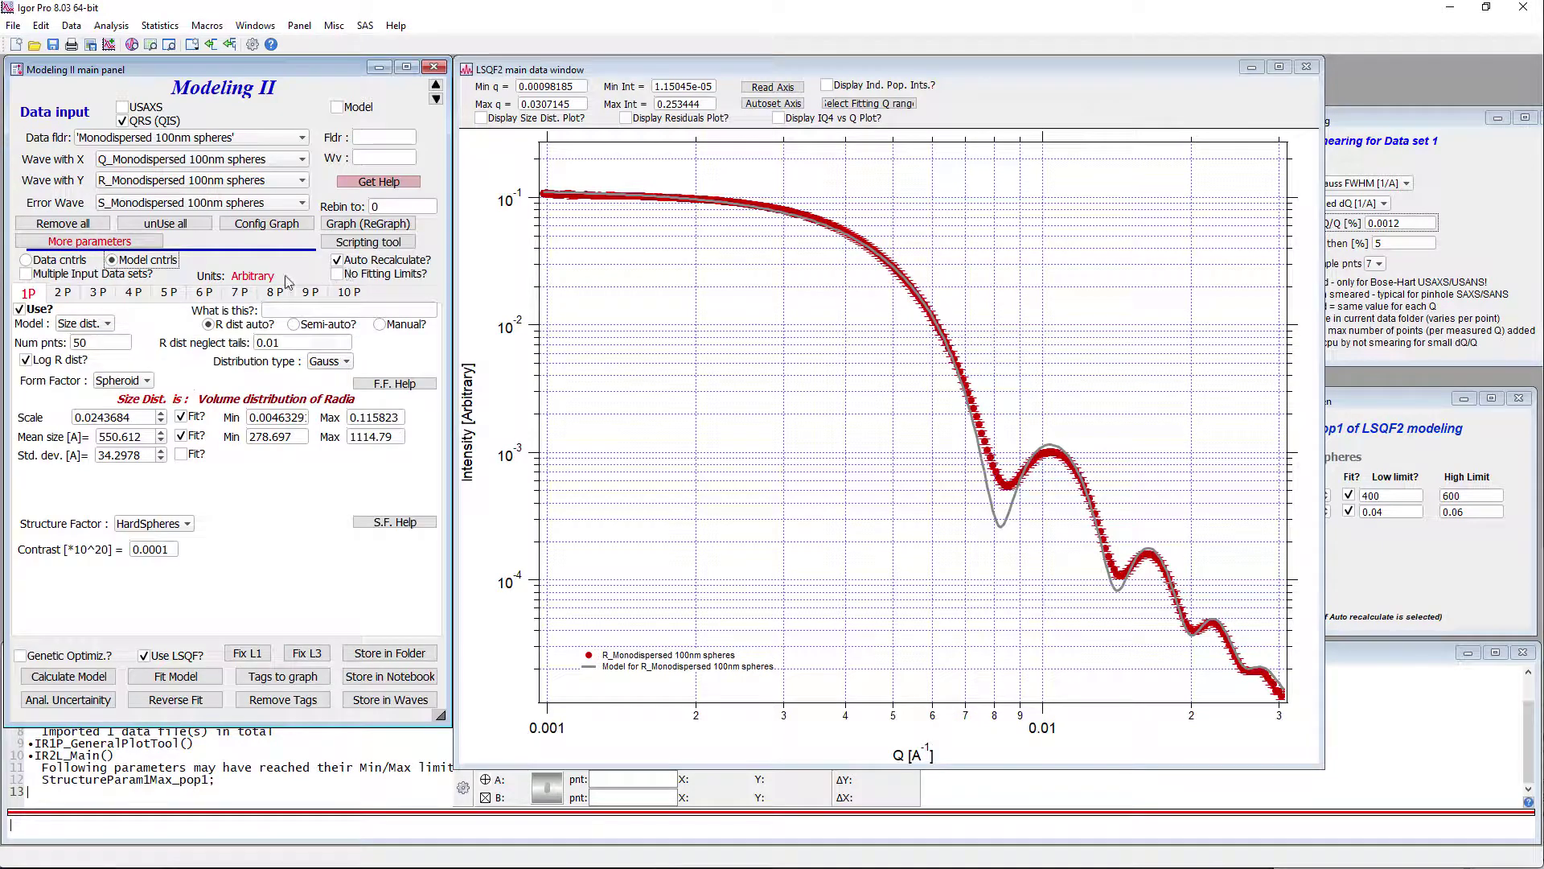
{"action": "left_click", "coordinate": [71, 676]}
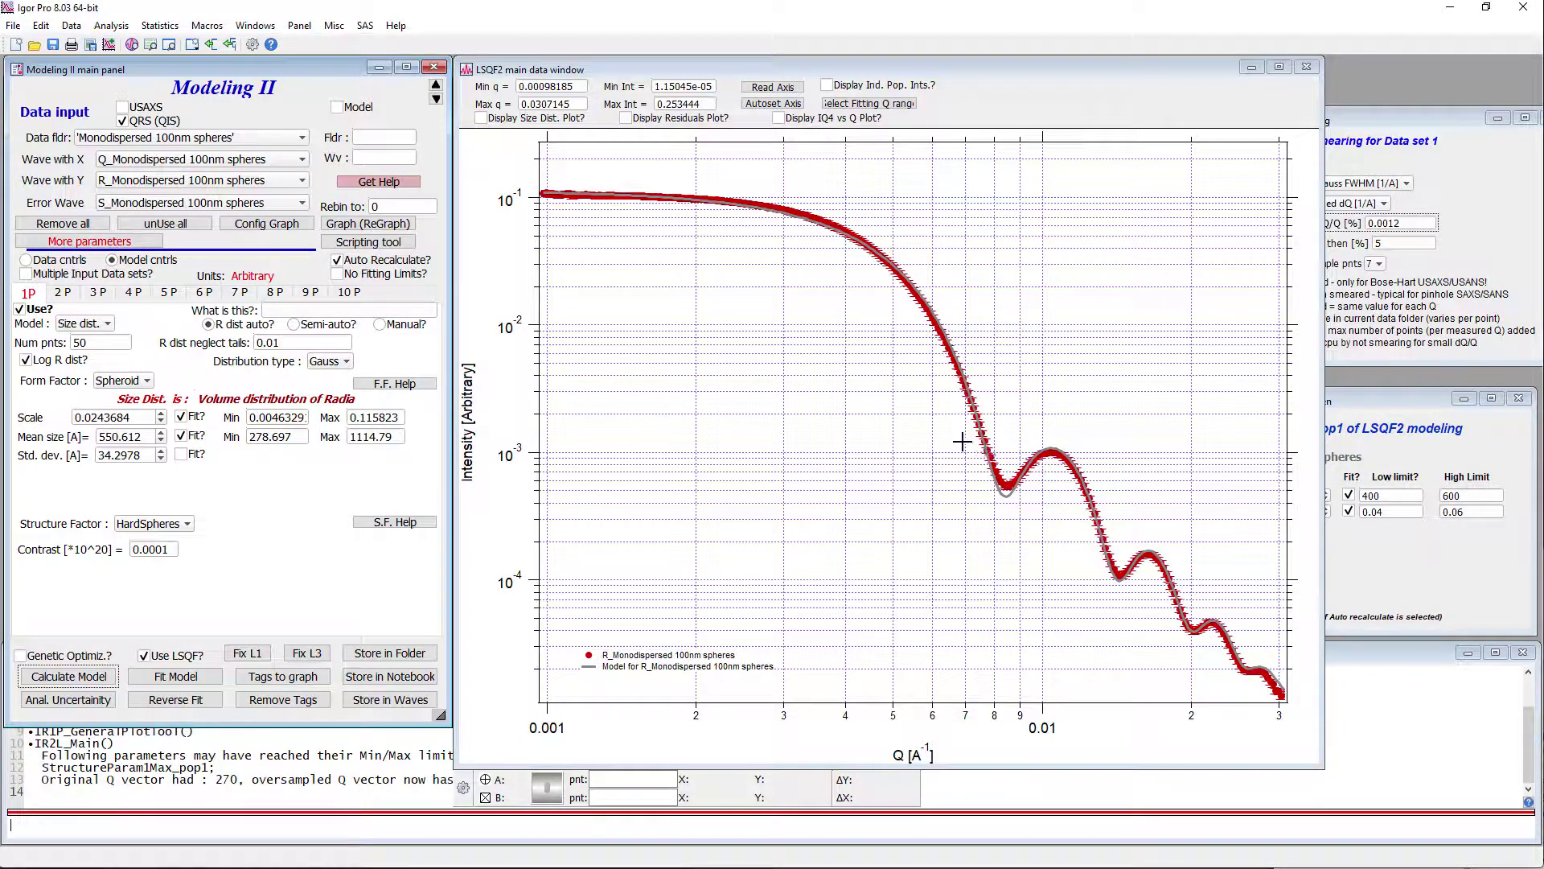
{"action": "left_click_drag", "start_coordinate": [971, 458], "coordinate": [1037, 518]}
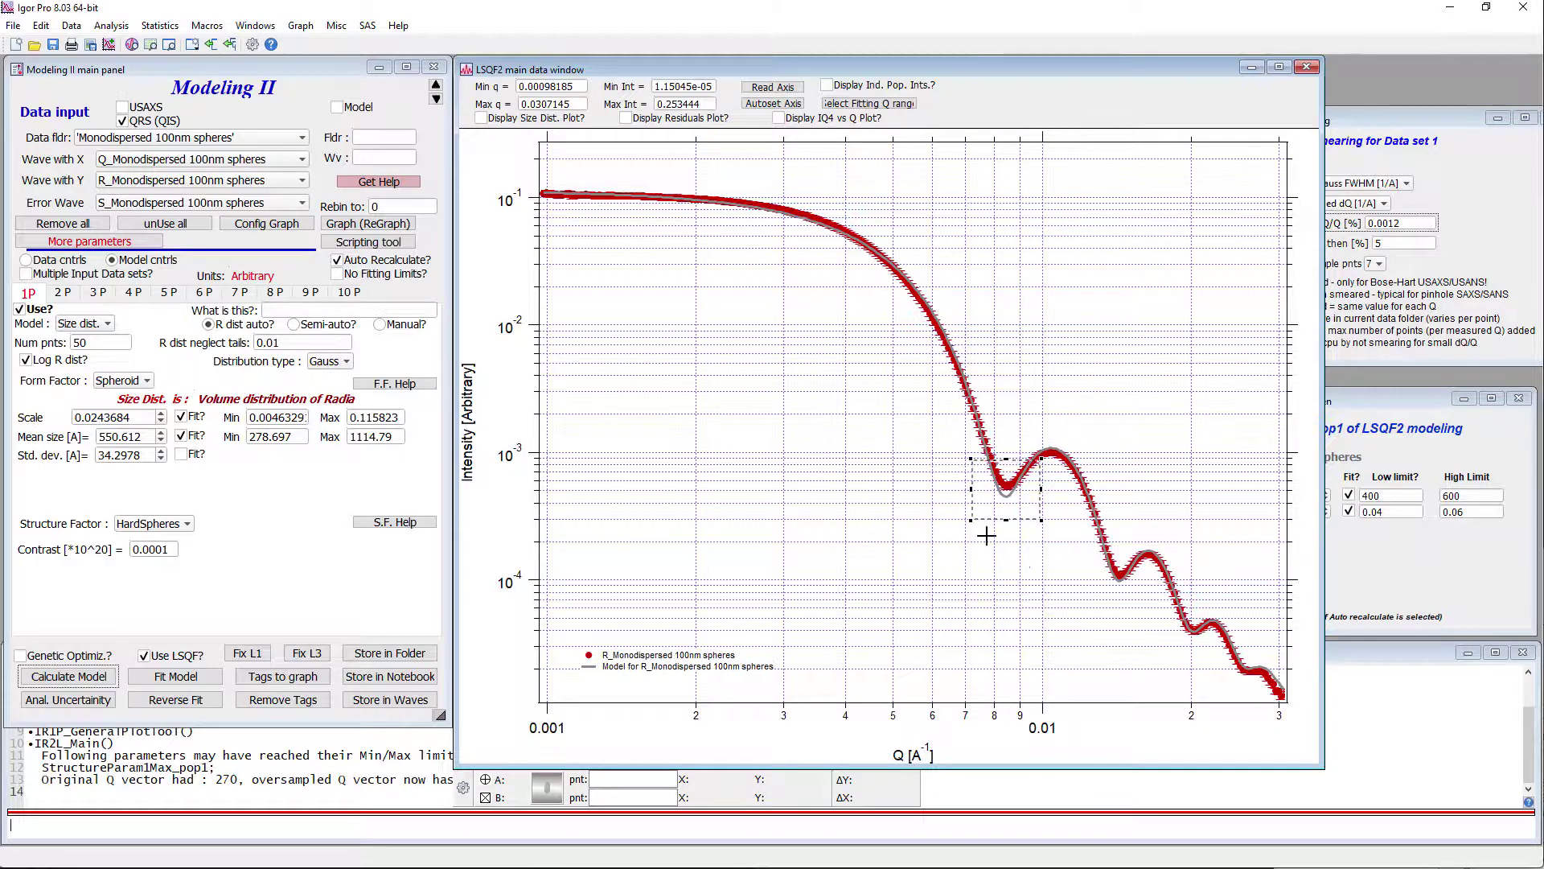
Recalculate the model with Fixed dQ/Q at 0.0015 and compare it with the data graph.
{"action": "left_click", "coordinate": [1415, 223]}
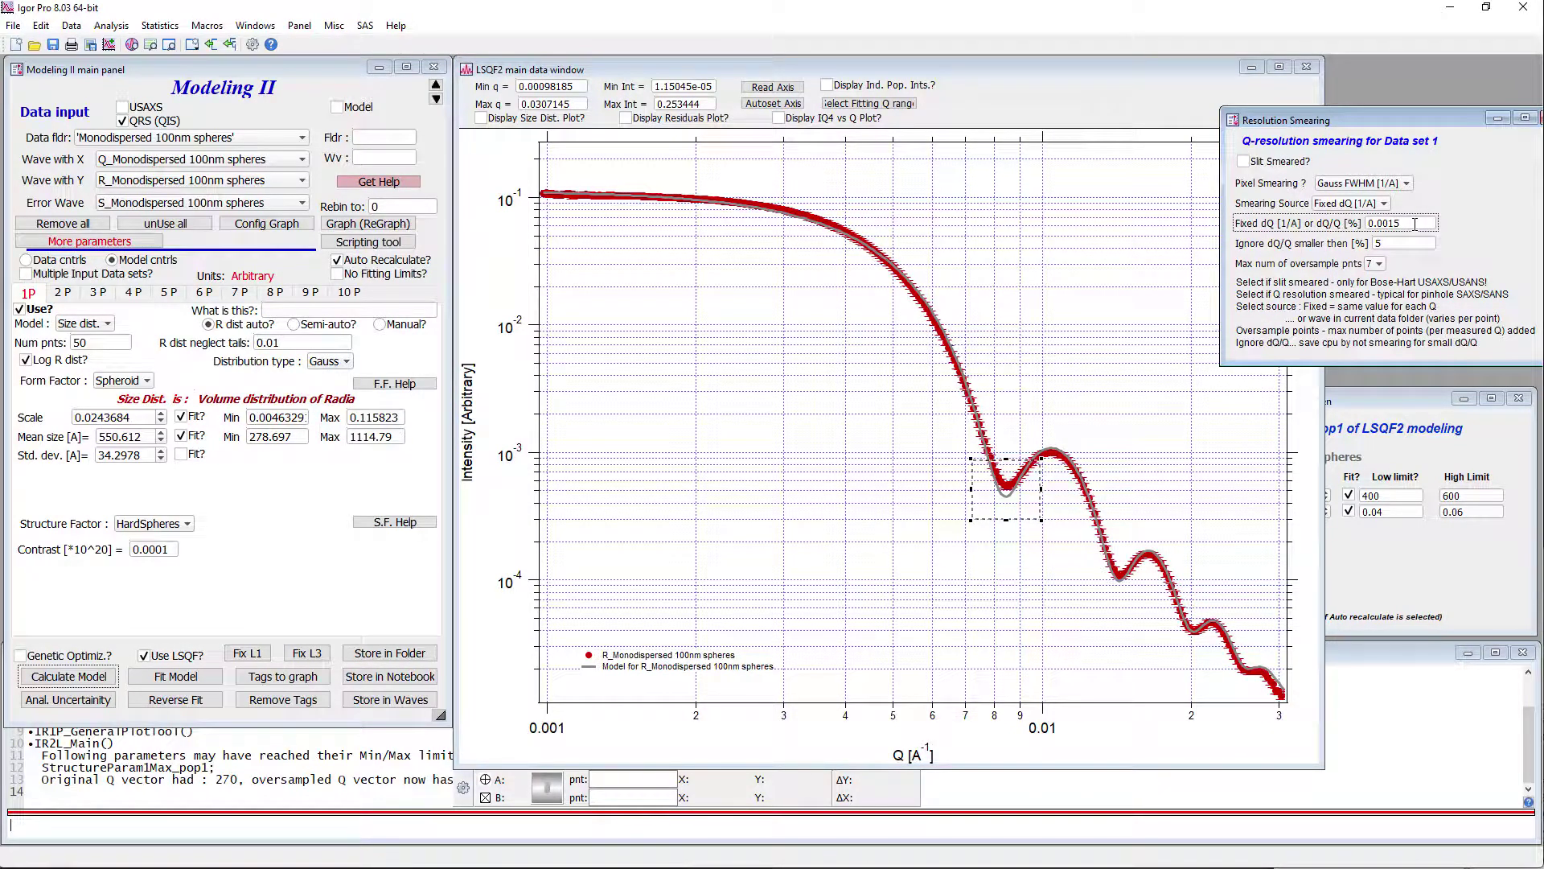
{"action": "left_click", "coordinate": [90, 678]}
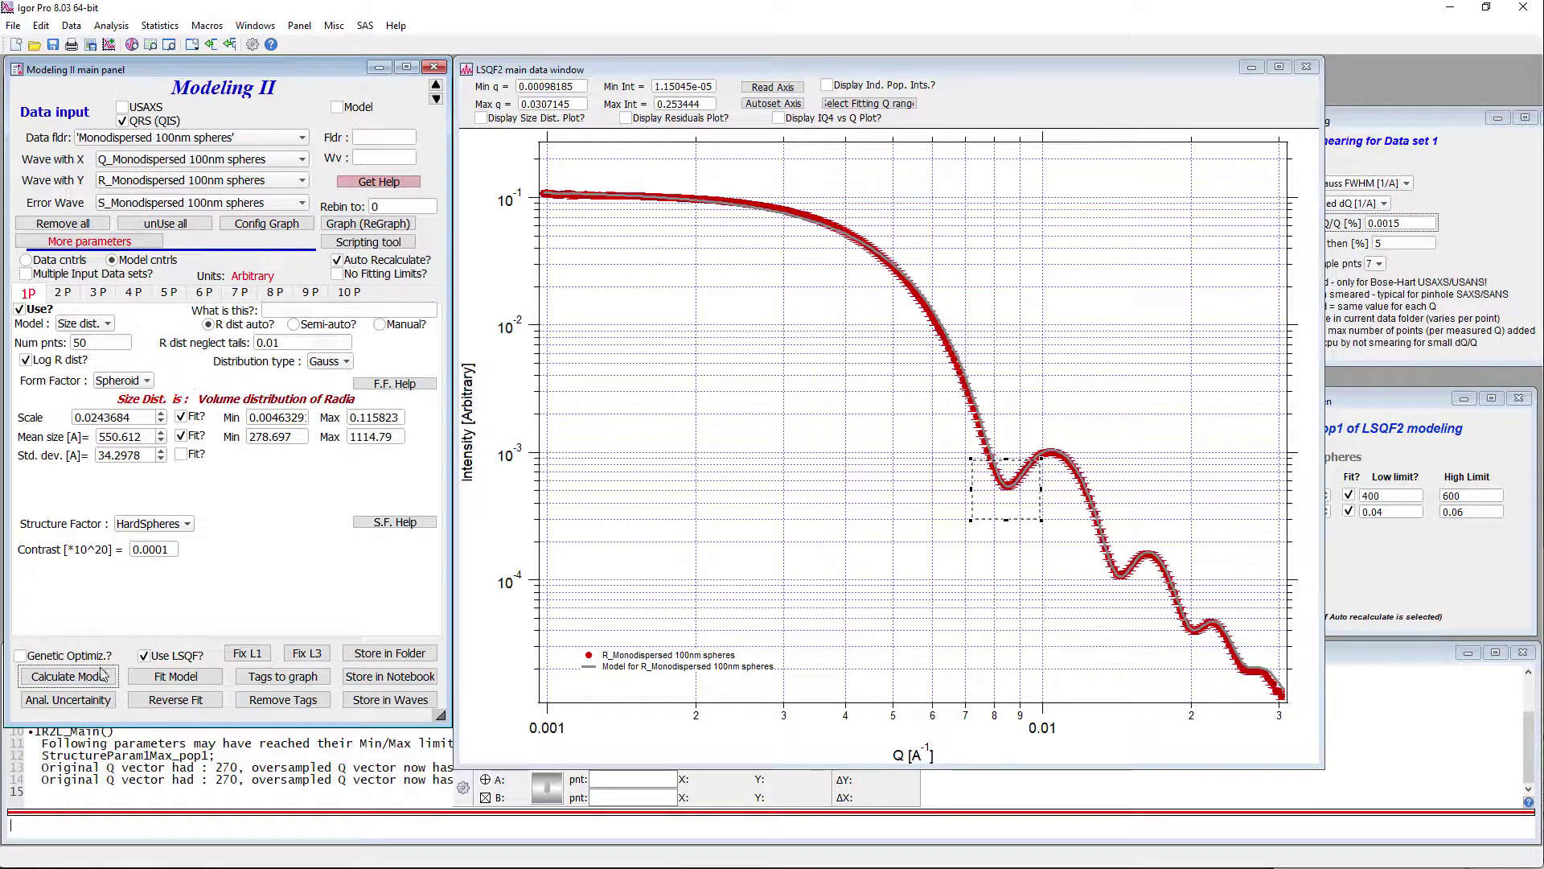
{"action": "left_click", "coordinate": [1517, 220]}
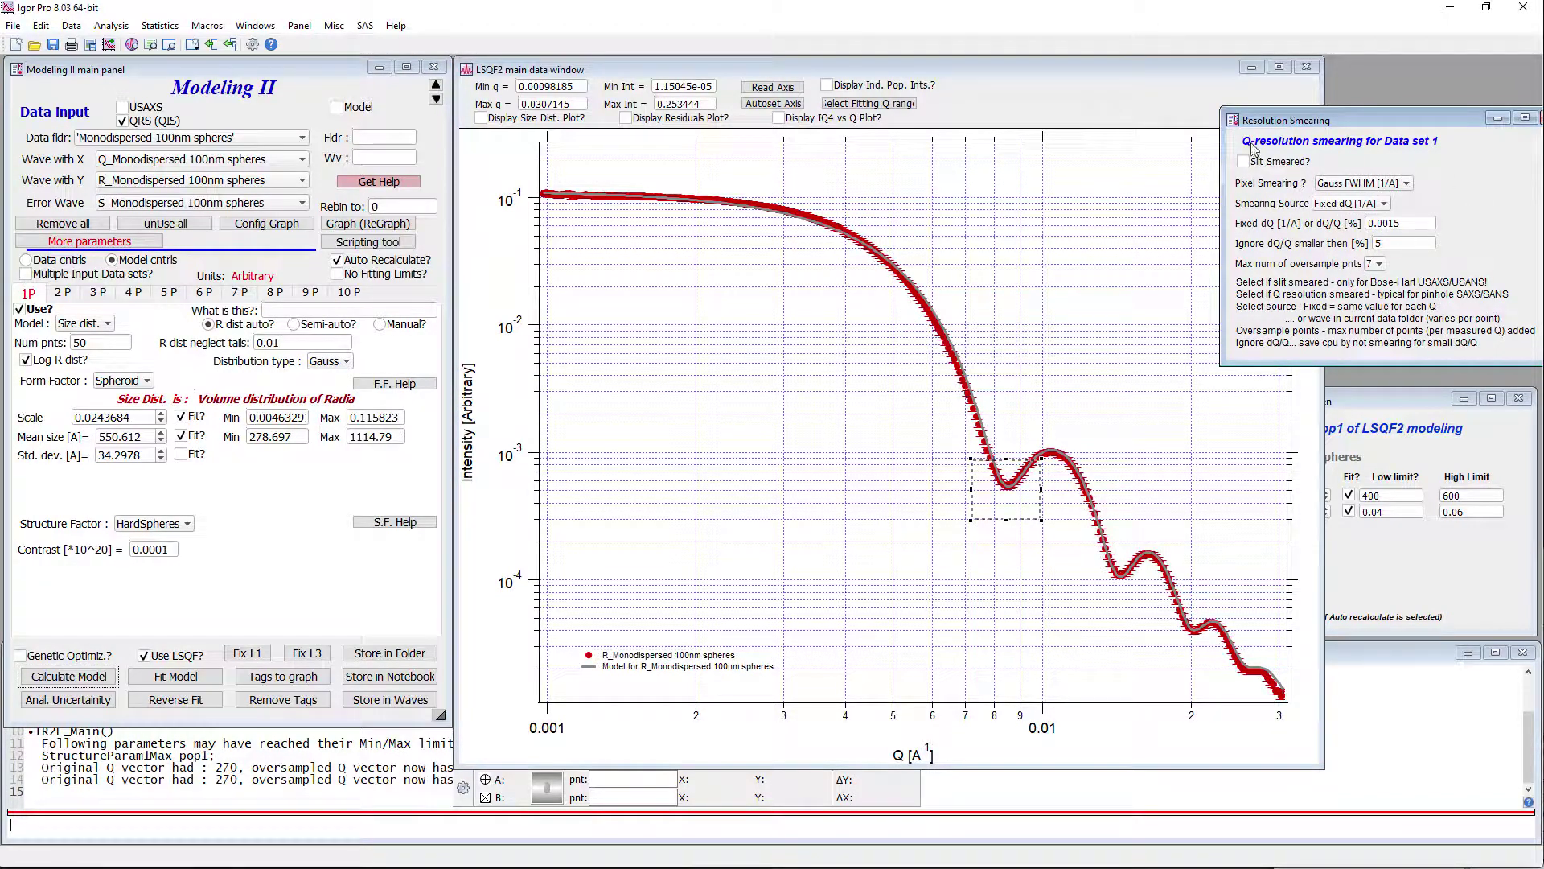
{"action": "left_click", "coordinate": [1147, 86]}
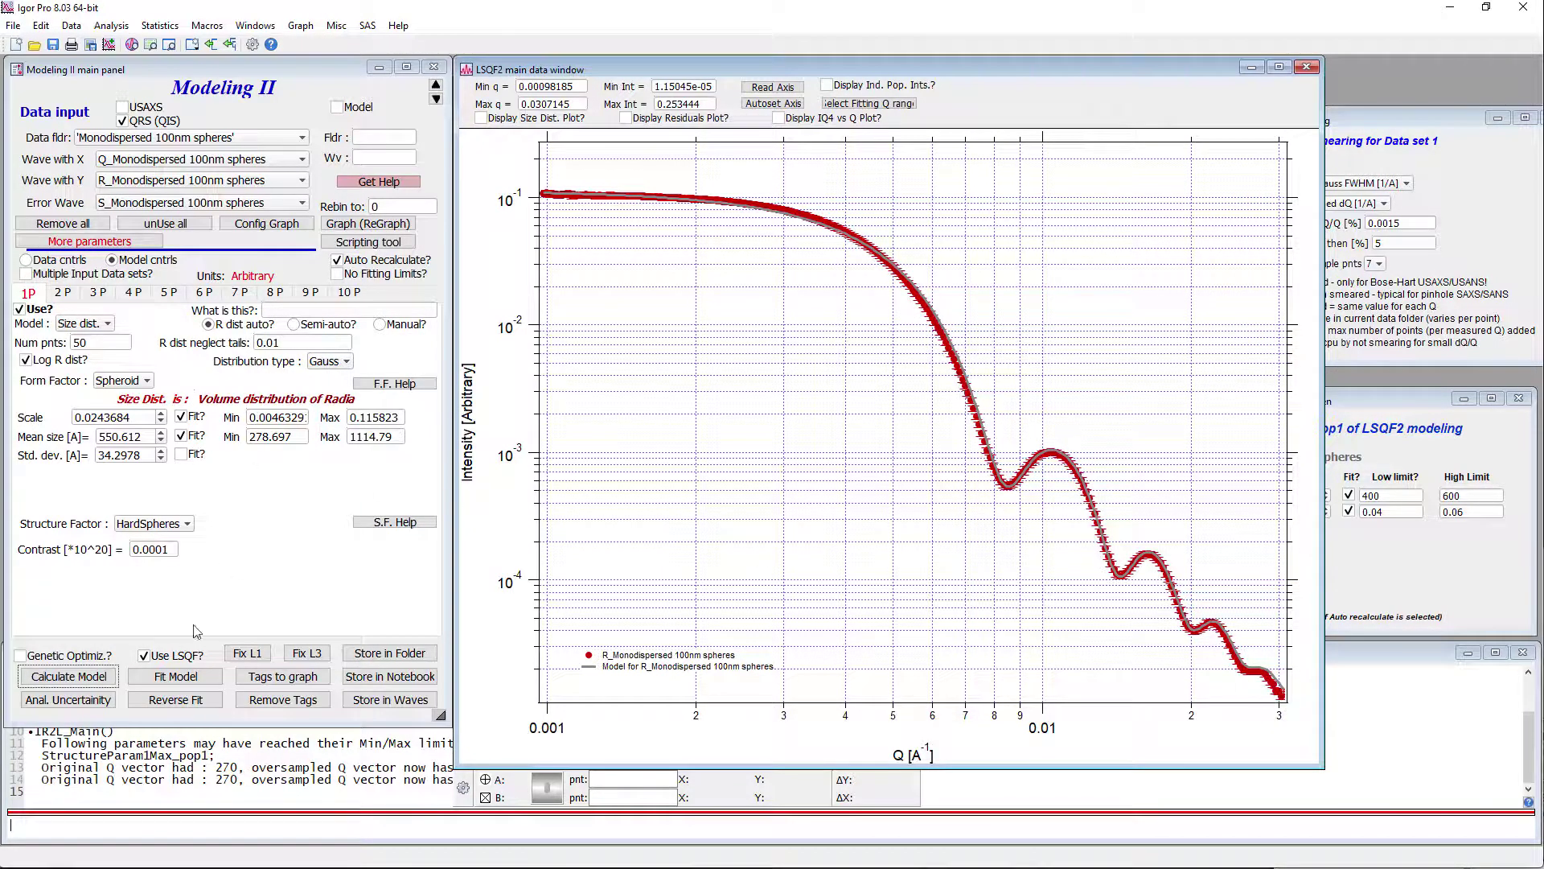
Free the standard deviation and run the fit, giving mean size 555.365 Å and std. dev. 37.3904 Å.
{"action": "left_click", "coordinate": [181, 455]}
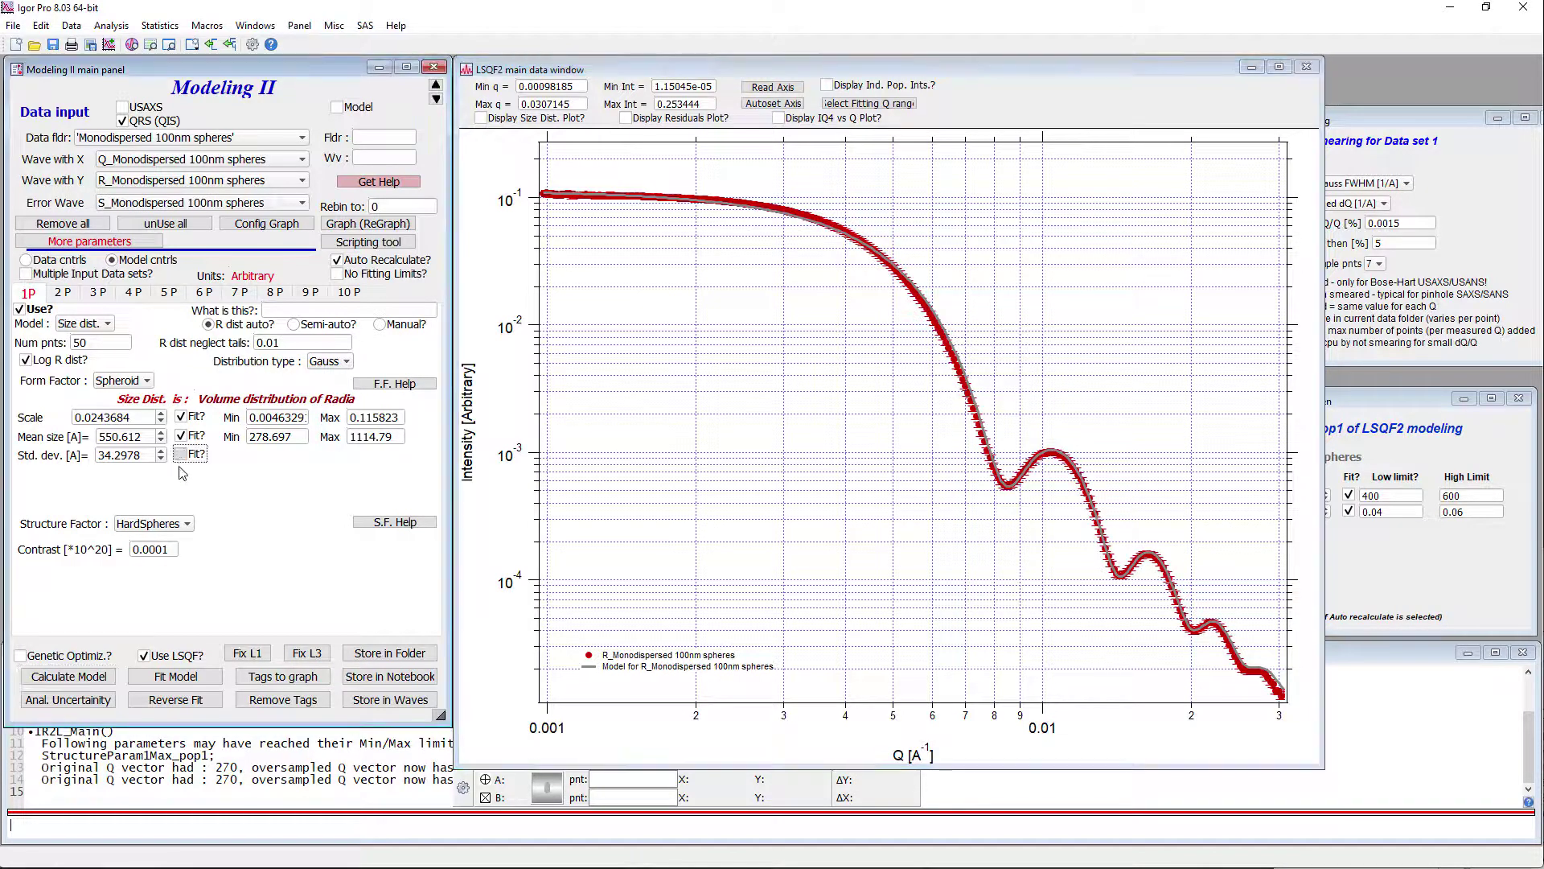
{"action": "left_click", "coordinate": [179, 679]}
{"action": "left_click", "coordinate": [527, 492]}
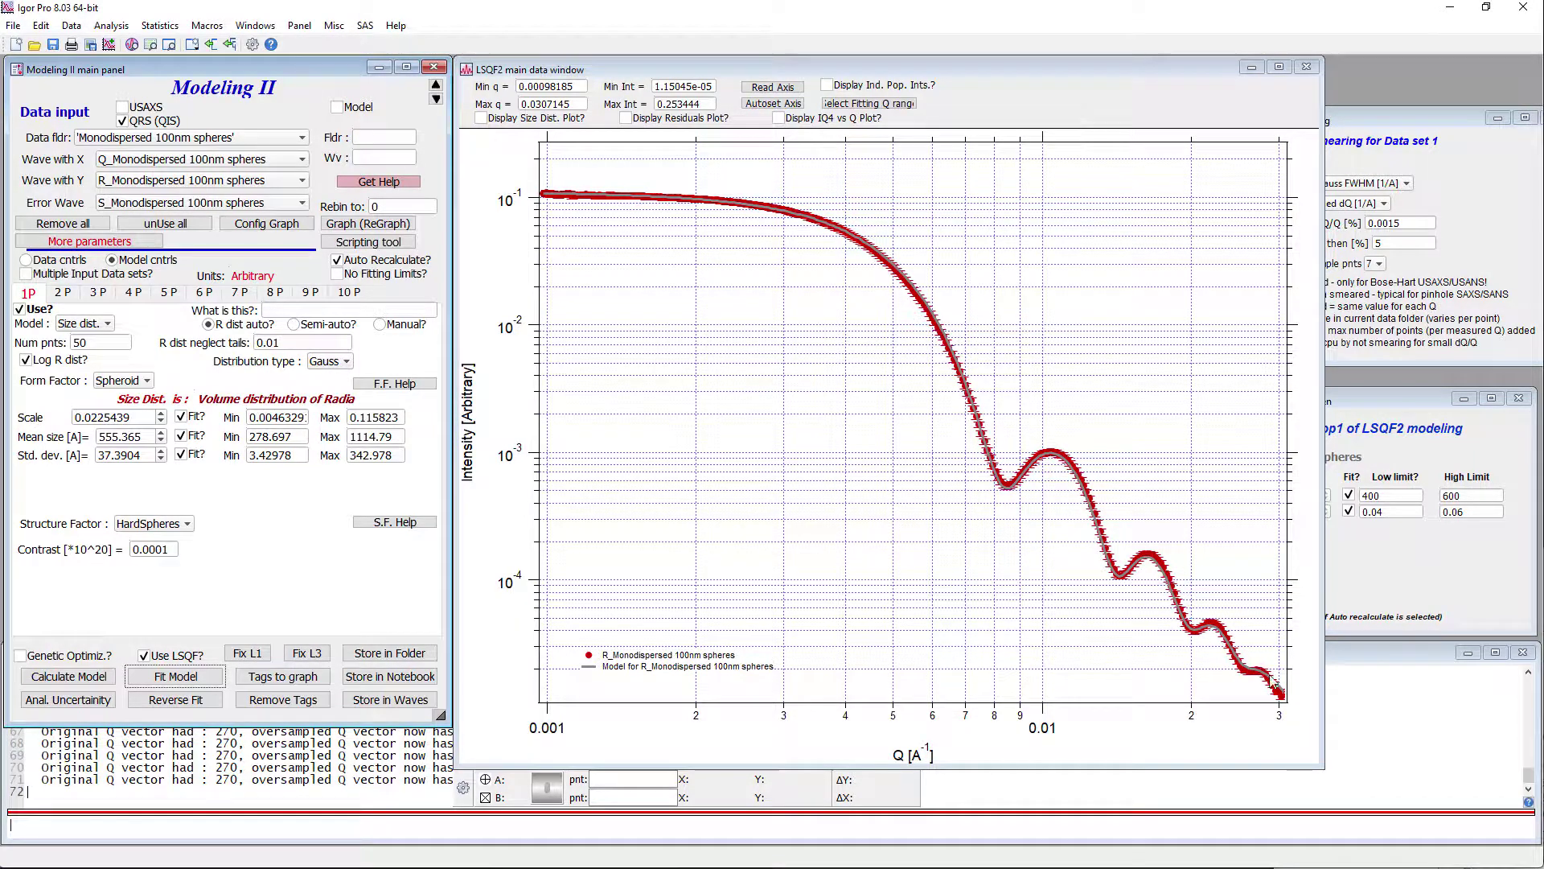
Outline and inspect the high-Q tail of the fitted curve, then return to the modeling panel.
{"action": "left_click_drag", "start_coordinate": [1239, 646], "coordinate": [1287, 700]}
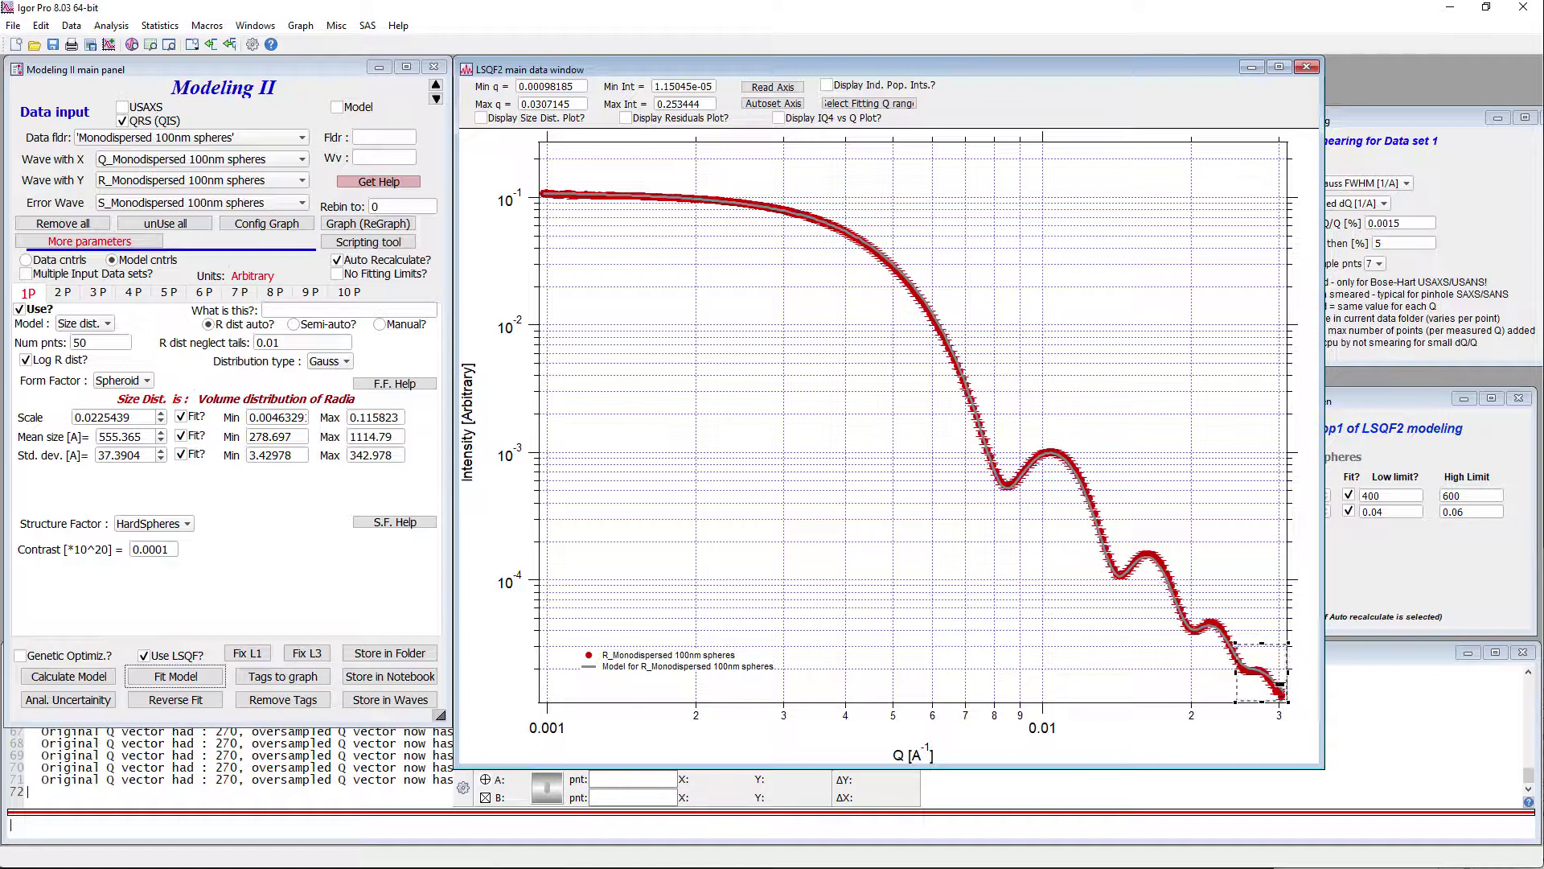
{"action": "left_click", "coordinate": [1247, 609]}
{"action": "left_click_drag", "start_coordinate": [1133, 543], "coordinate": [1277, 694]}
{"action": "left_click", "coordinate": [1224, 510]}
{"action": "left_click", "coordinate": [276, 574]}
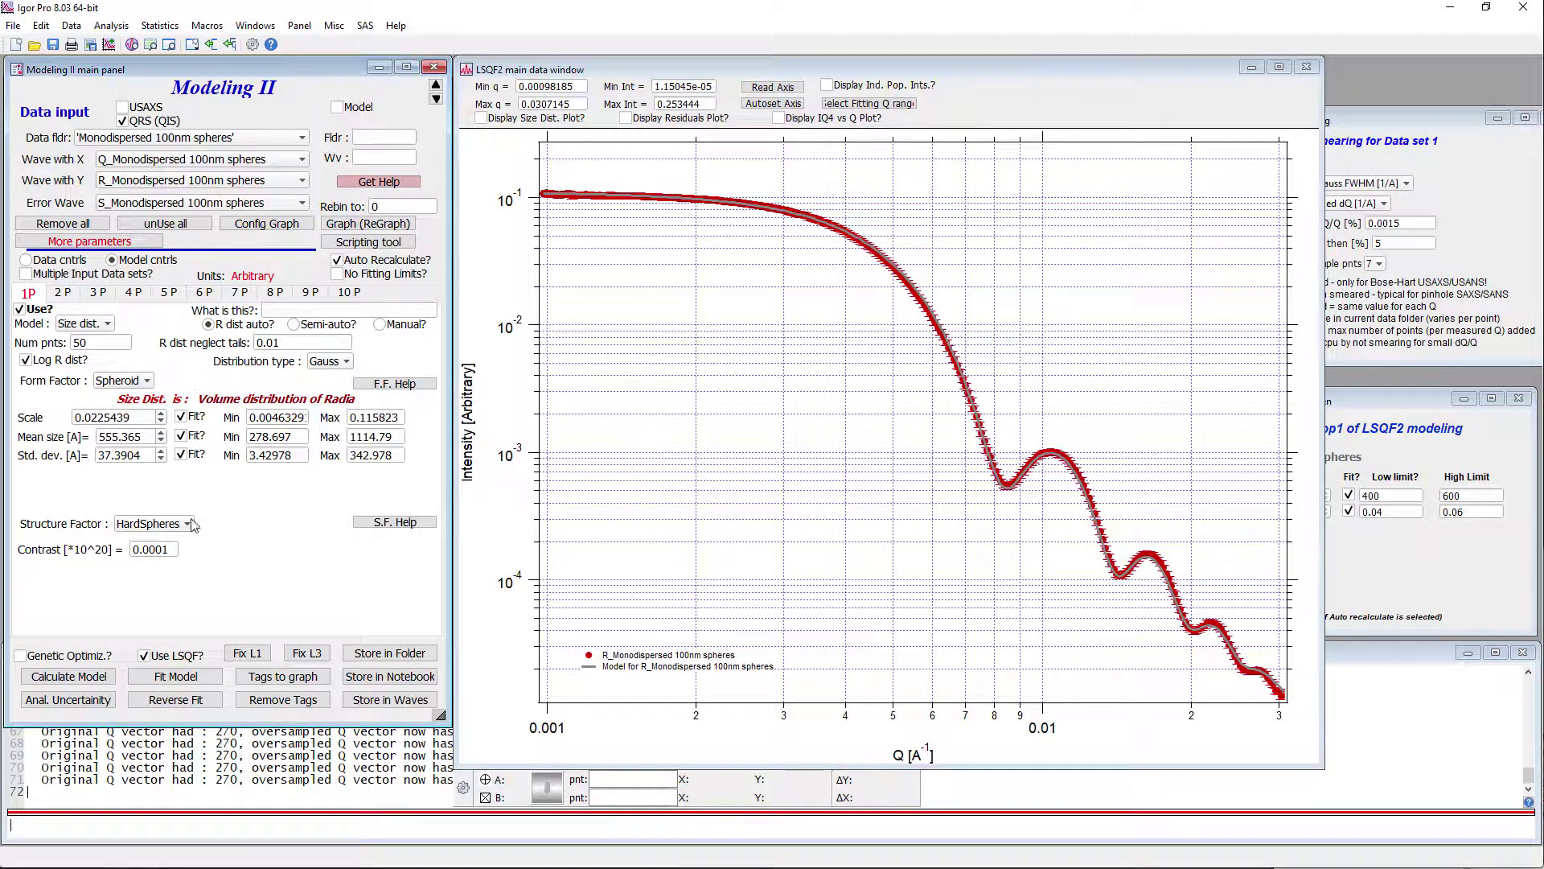
Add a fitted-results tag near the curve and show the Gaussian size distribution plot beside it.
{"action": "left_click", "coordinate": [283, 676]}
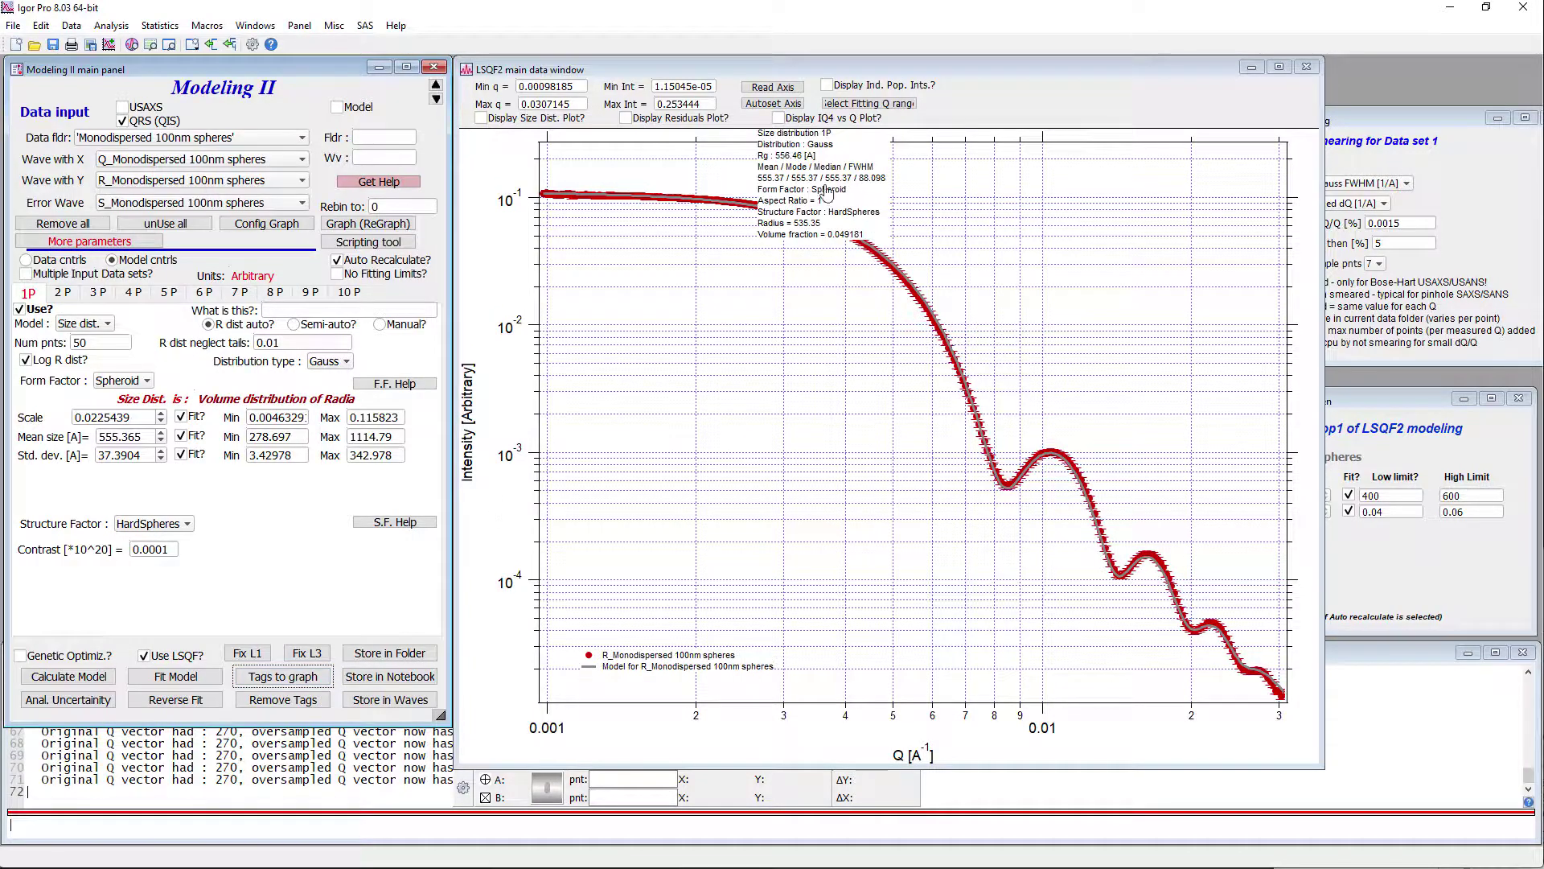
{"action": "left_click_drag", "start_coordinate": [826, 194], "coordinate": [745, 385]}
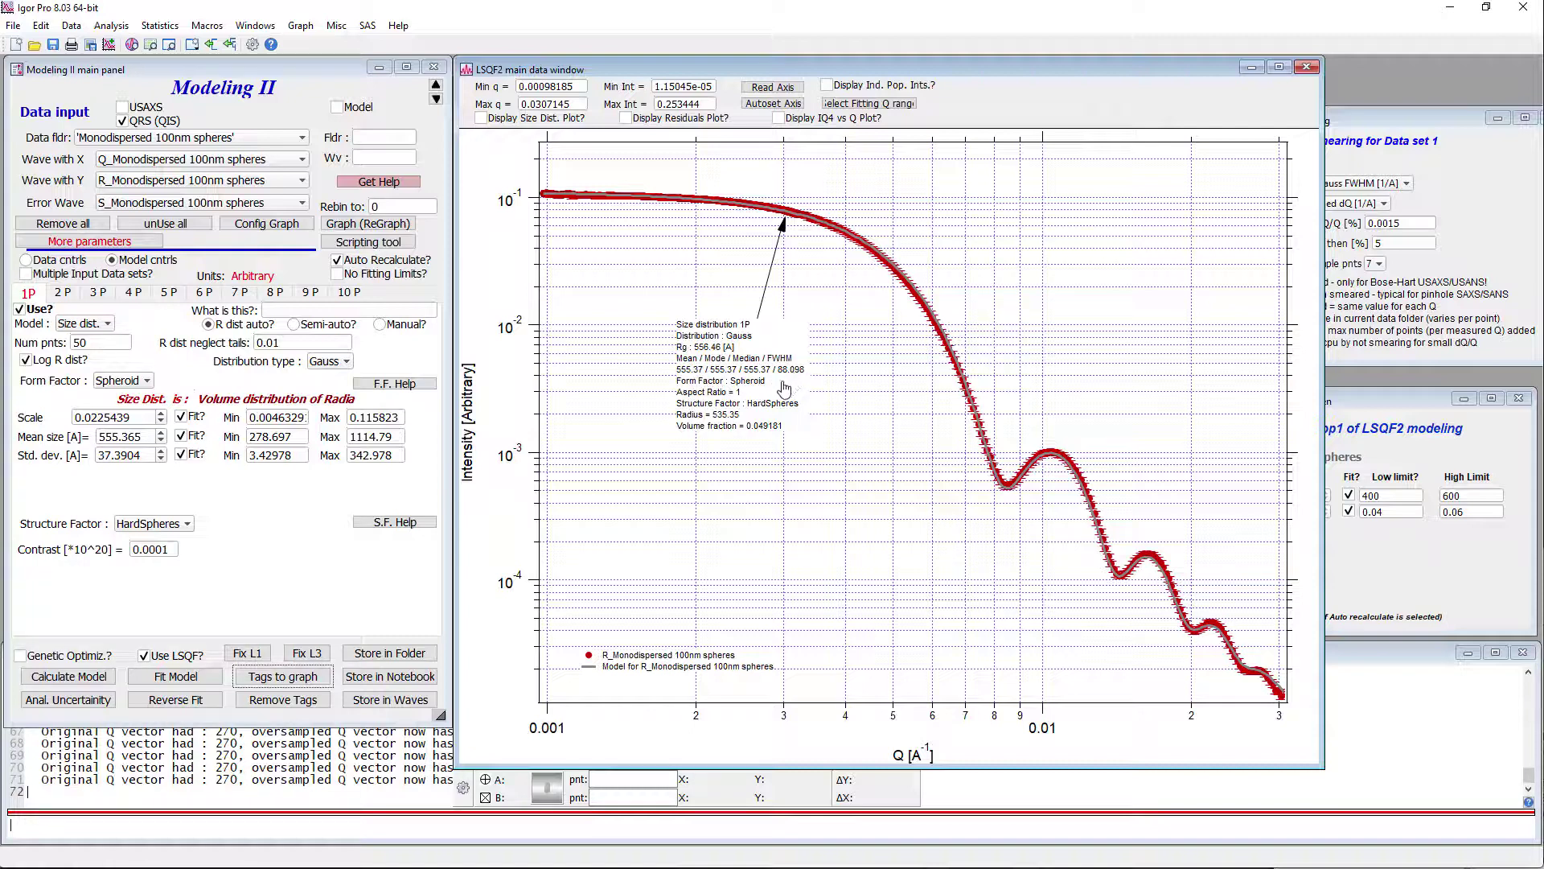
{"action": "left_click", "coordinate": [481, 118]}
{"action": "left_click_drag", "start_coordinate": [620, 445], "coordinate": [440, 282]}
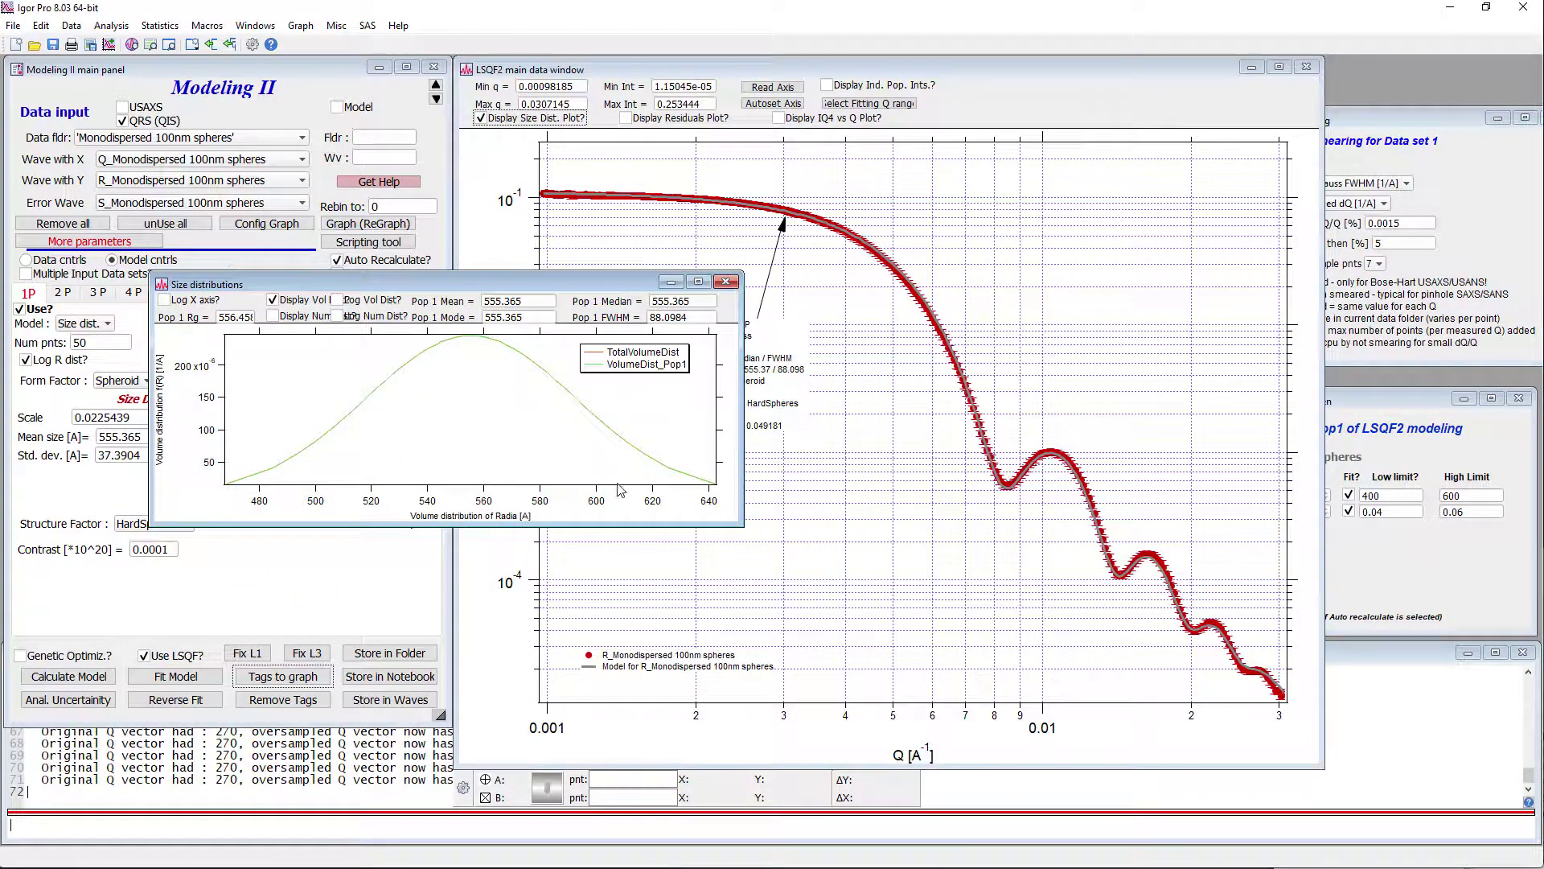
Close the Size distributions window and uncheck Display Size Dist. Plot?
{"action": "left_click", "coordinate": [727, 281]}
{"action": "left_click", "coordinate": [480, 119]}
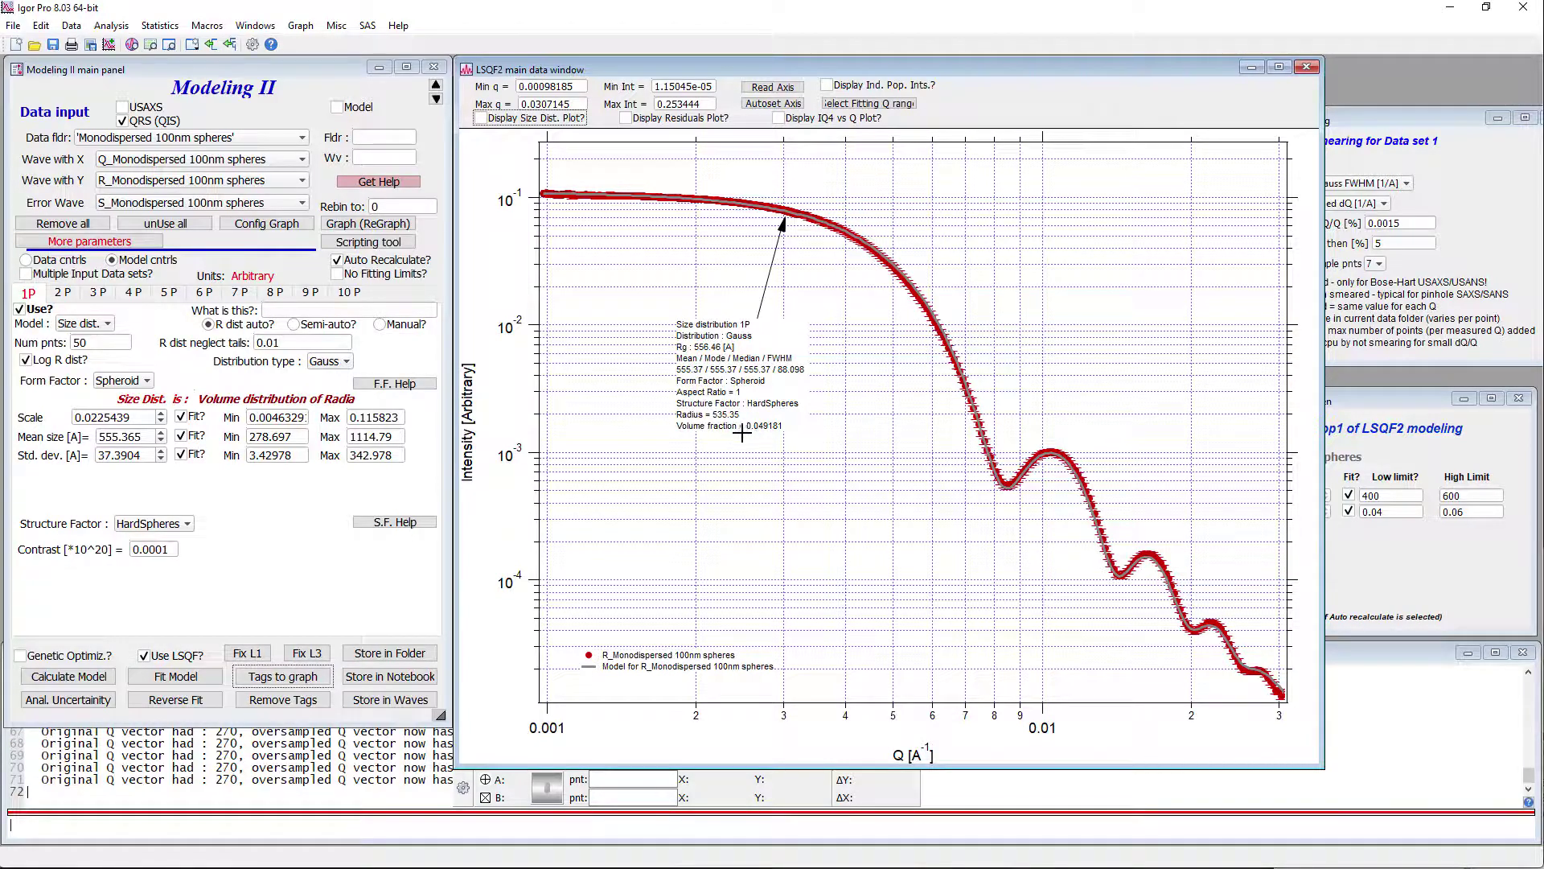
Outline the 0.049181 volume fraction and the low-Q plateau, then bring the Resolution Smearing panel forward.
{"action": "left_click_drag", "start_coordinate": [742, 434], "coordinate": [797, 418]}
{"action": "left_click", "coordinate": [815, 441]}
{"action": "left_click_drag", "start_coordinate": [545, 184], "coordinate": [819, 236]}
{"action": "left_click", "coordinate": [665, 273]}
{"action": "left_click", "coordinate": [1385, 130]}
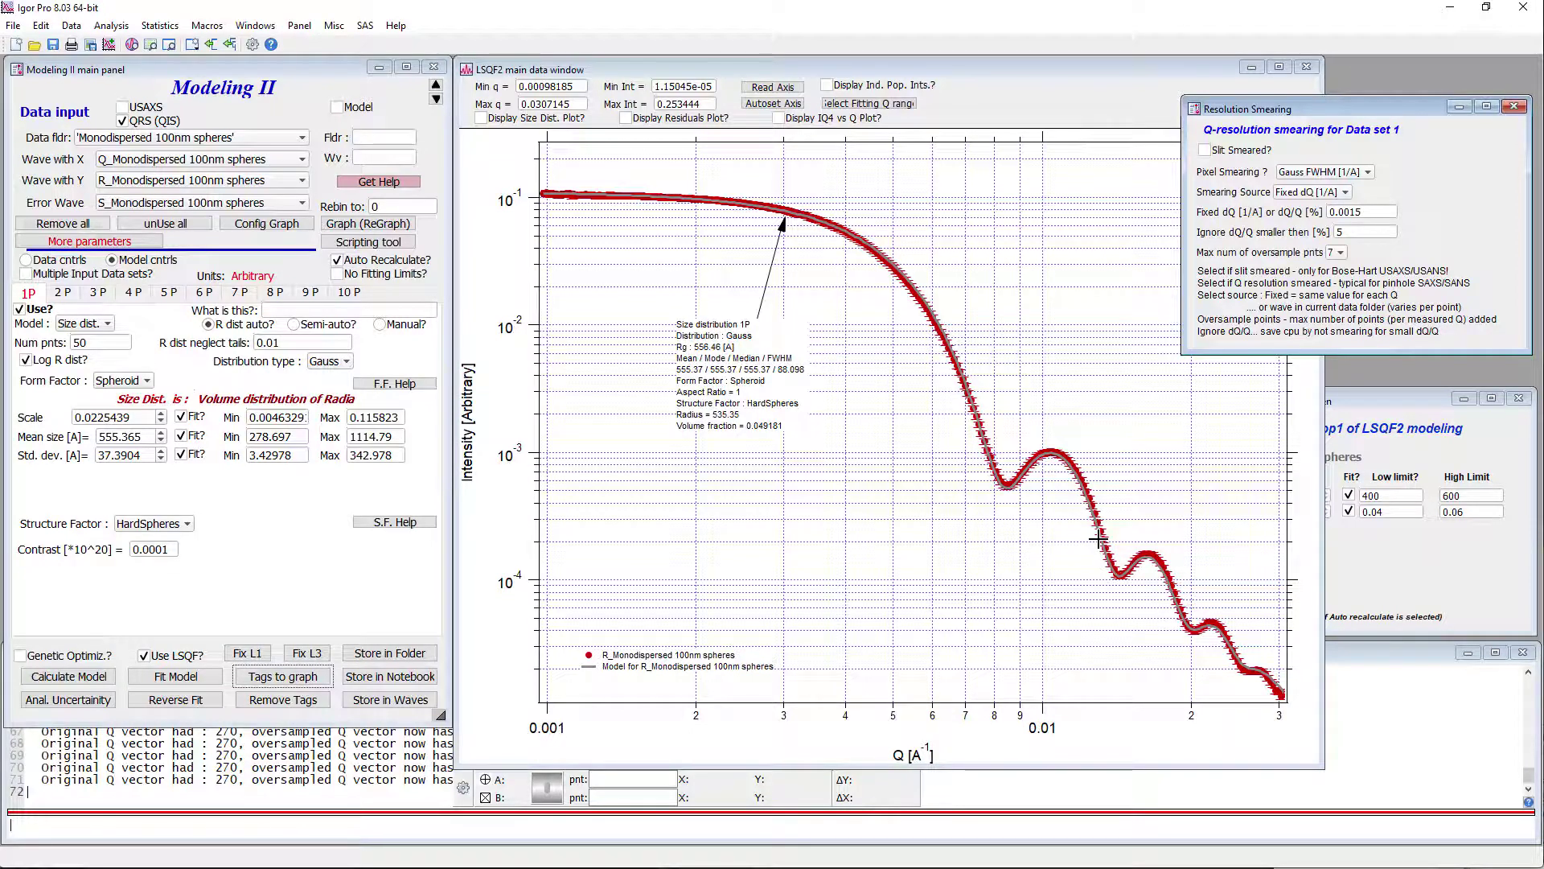
Switch between the LSQF2 graph and Resolution Smearing panel, finishing with the graph in front.
{"action": "left_click", "coordinate": [1022, 409]}
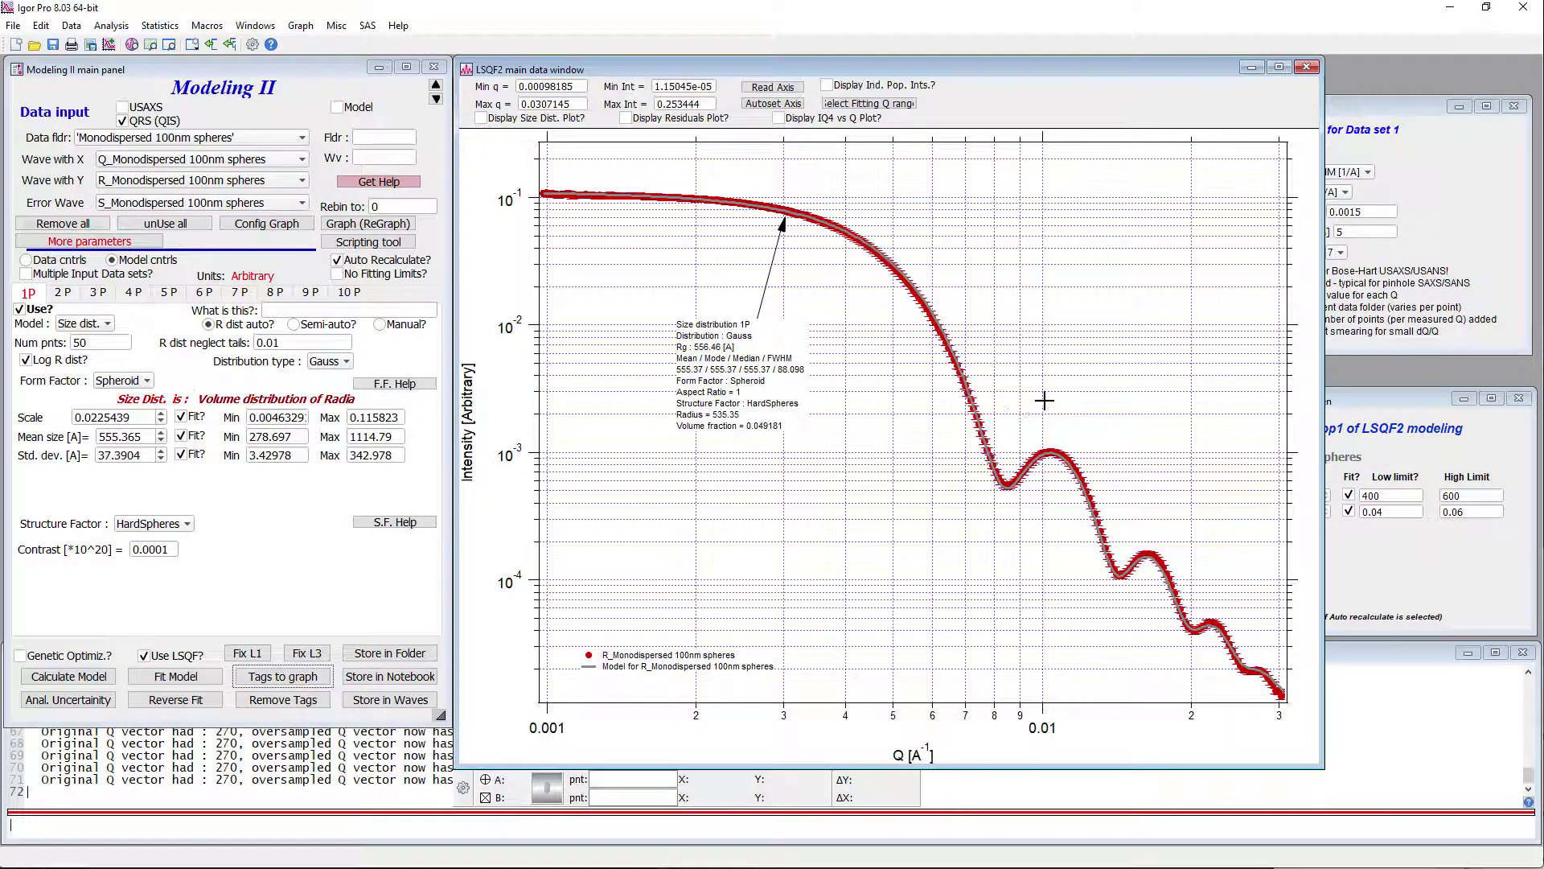
{"action": "left_click", "coordinate": [1376, 346]}
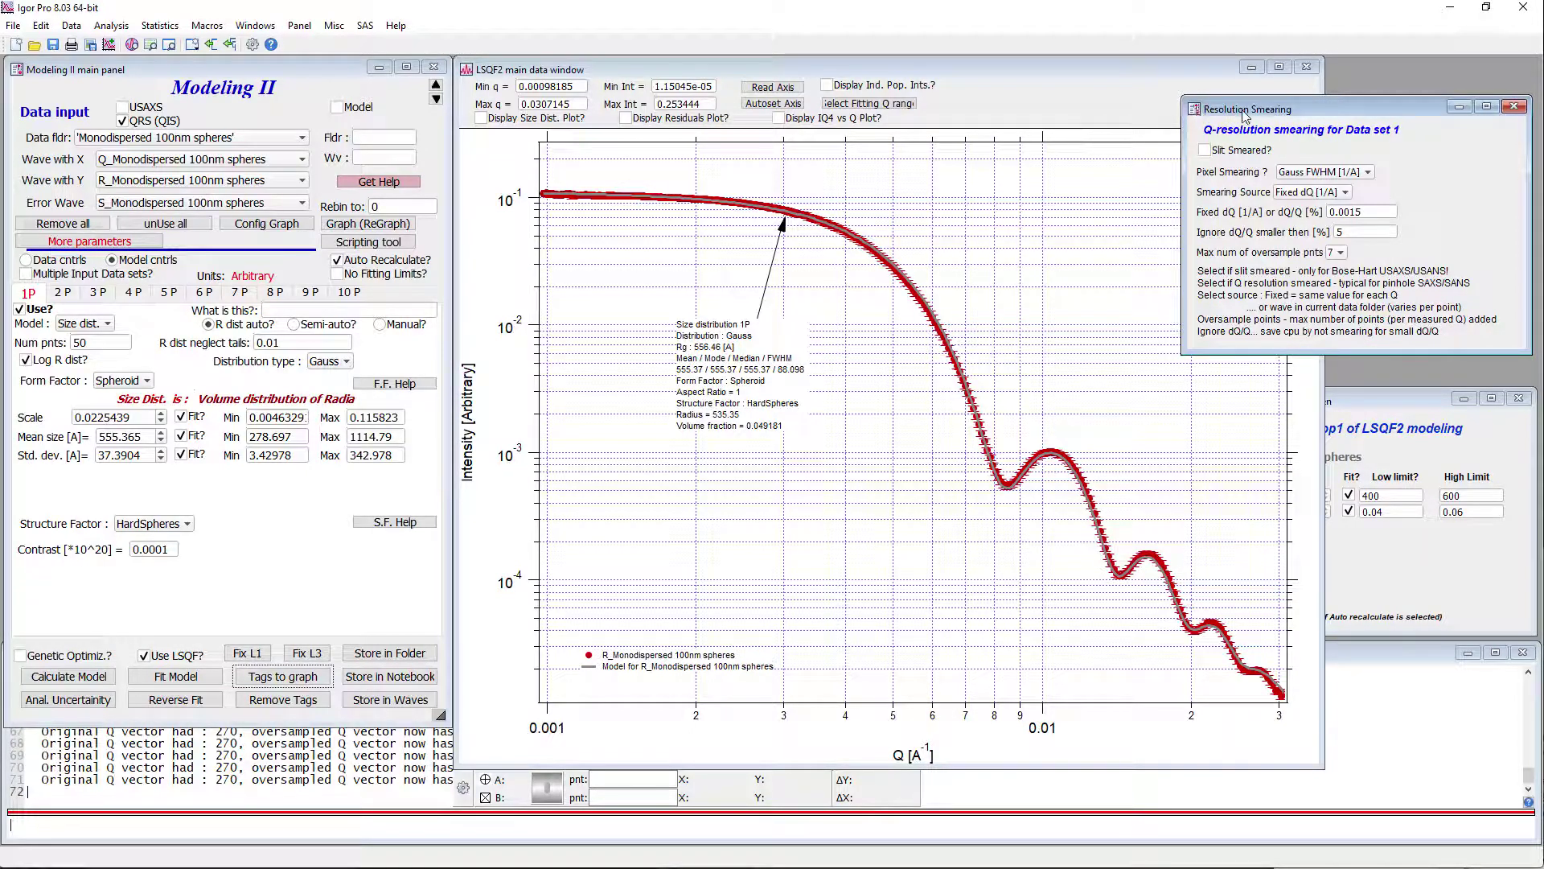
{"action": "left_click", "coordinate": [1160, 78]}
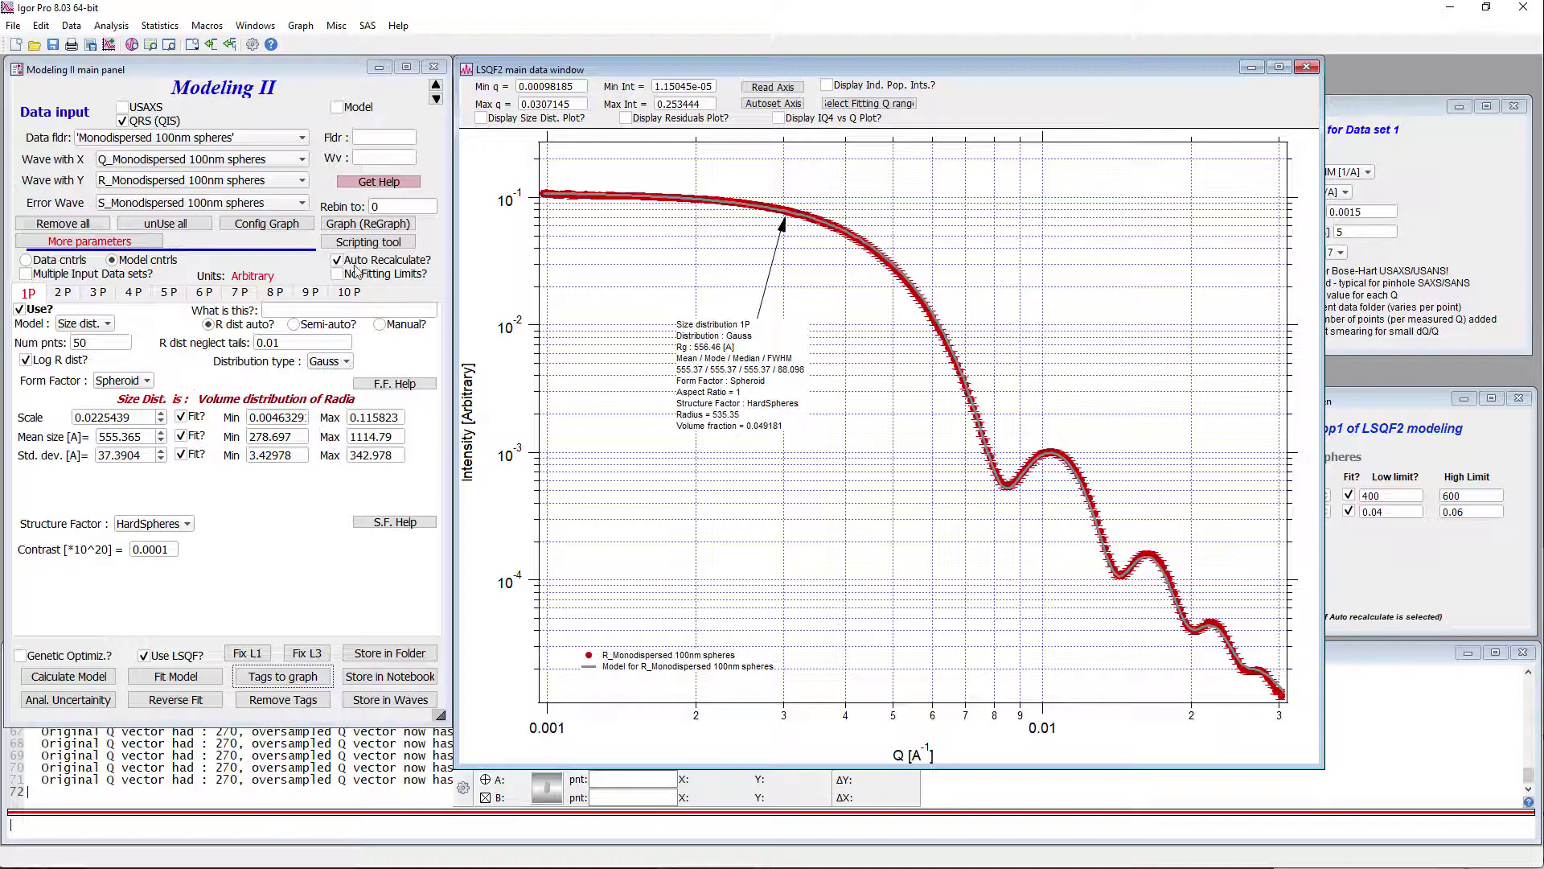
In Data cntrls, toggle Q-resolution smearing off and on, check Smearing Source, and close the smearing panel.
{"action": "left_click", "coordinate": [58, 261]}
{"action": "left_click", "coordinate": [202, 313]}
{"action": "left_click", "coordinate": [203, 314]}
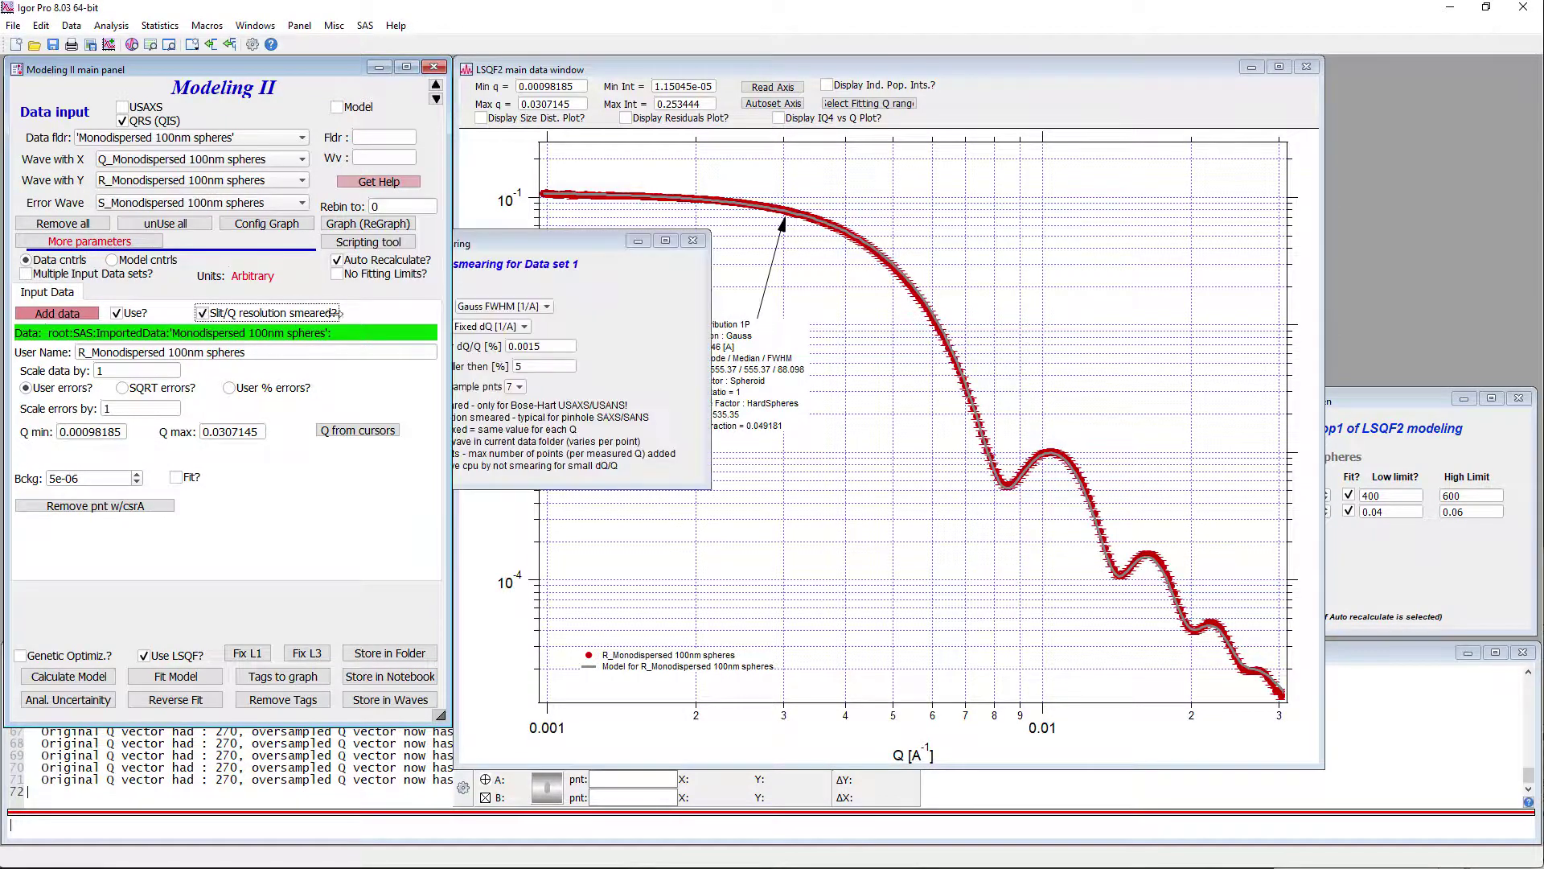
{"action": "left_click", "coordinate": [515, 328]}
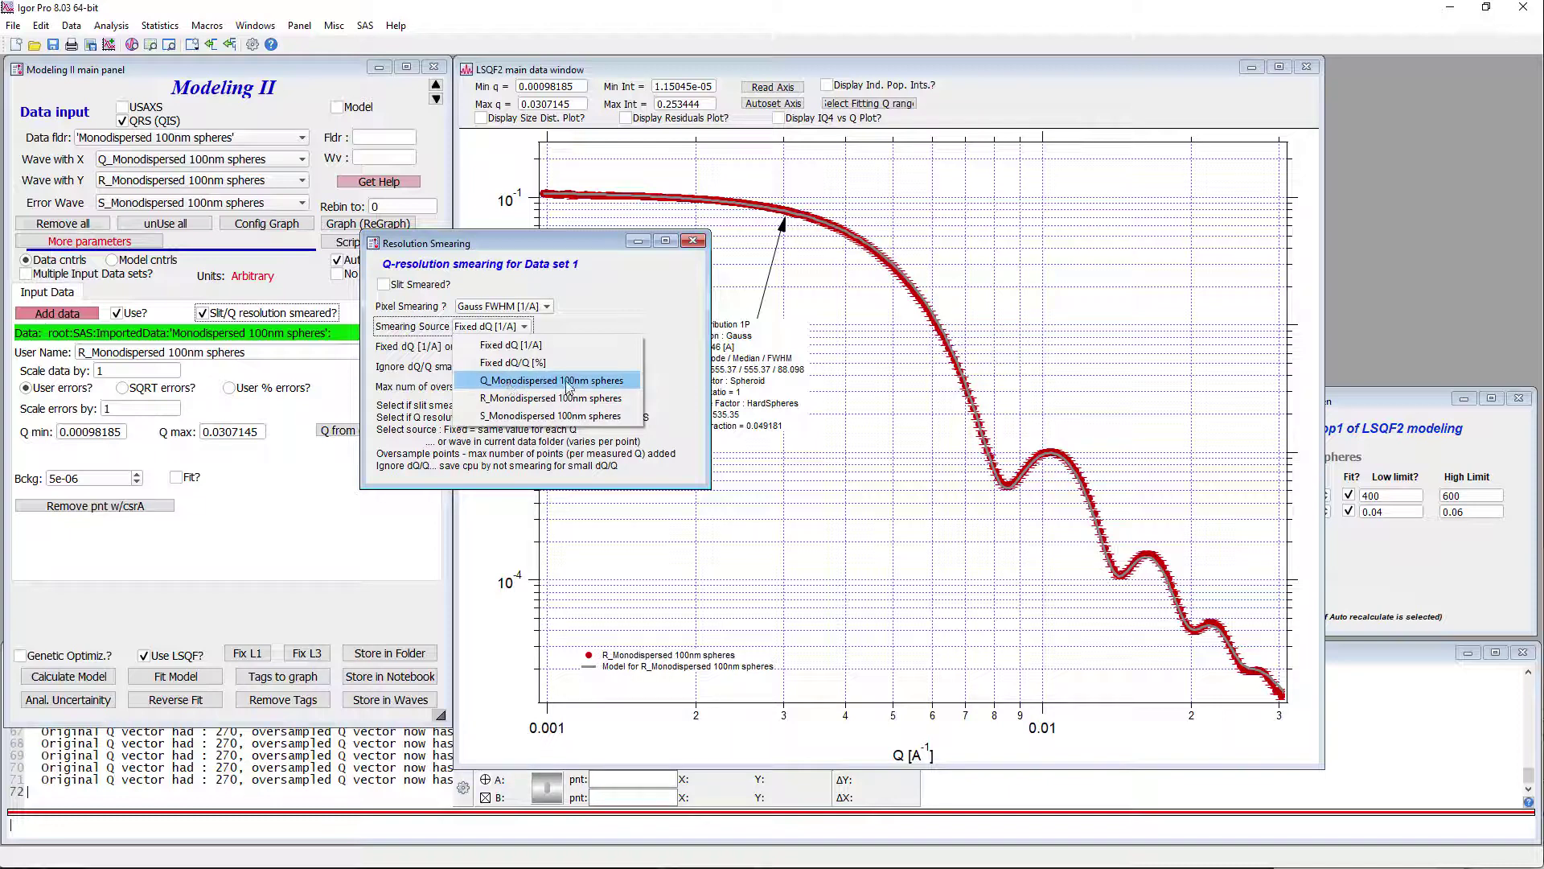
{"action": "left_click", "coordinate": [599, 307]}
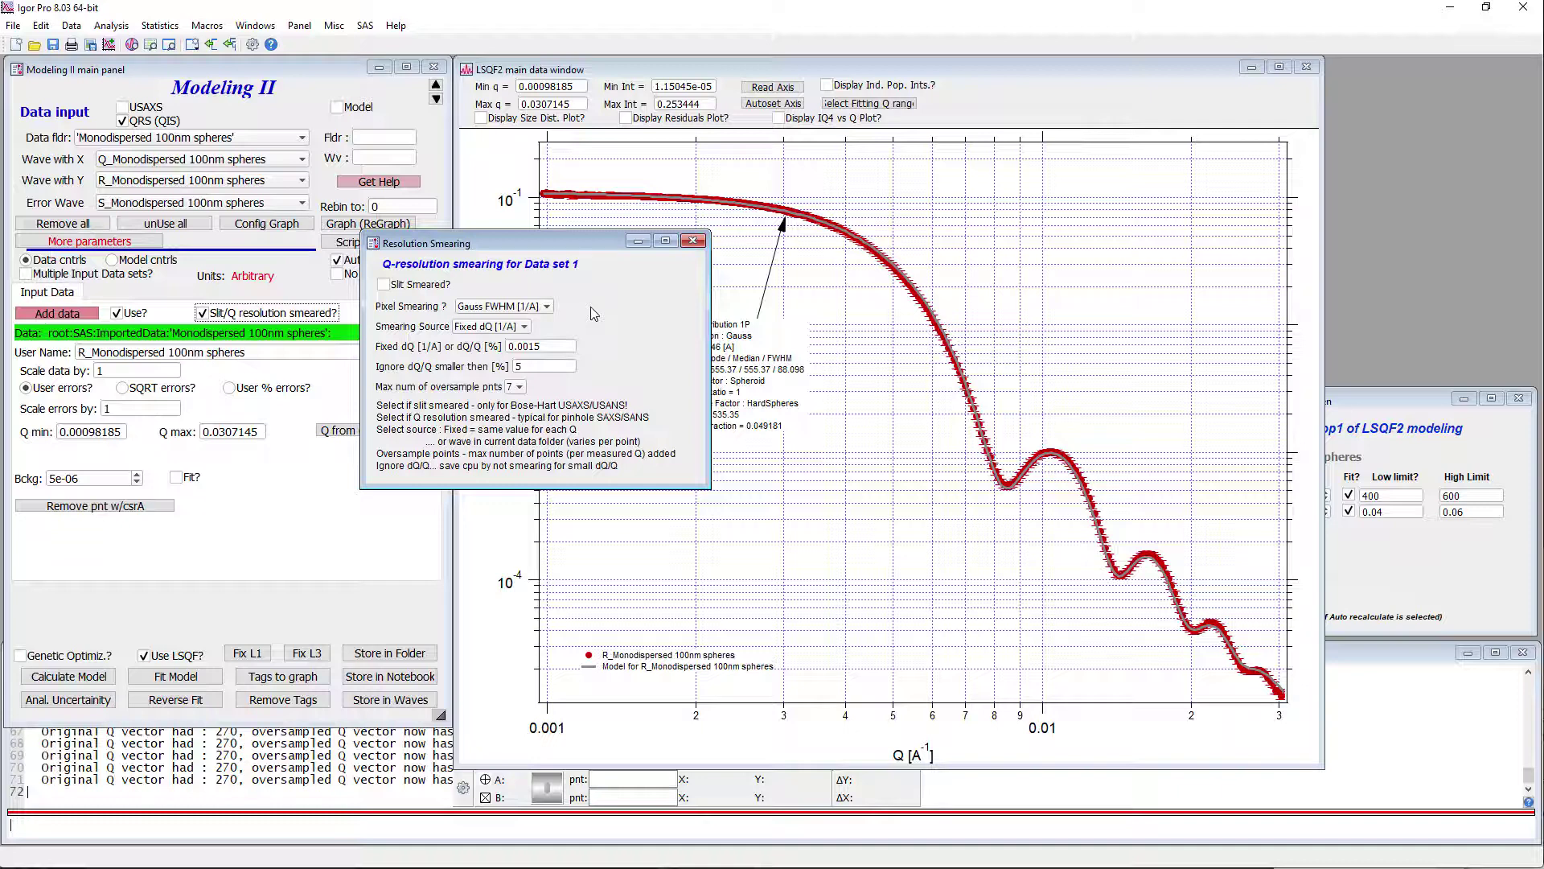
{"action": "left_click", "coordinate": [691, 242]}
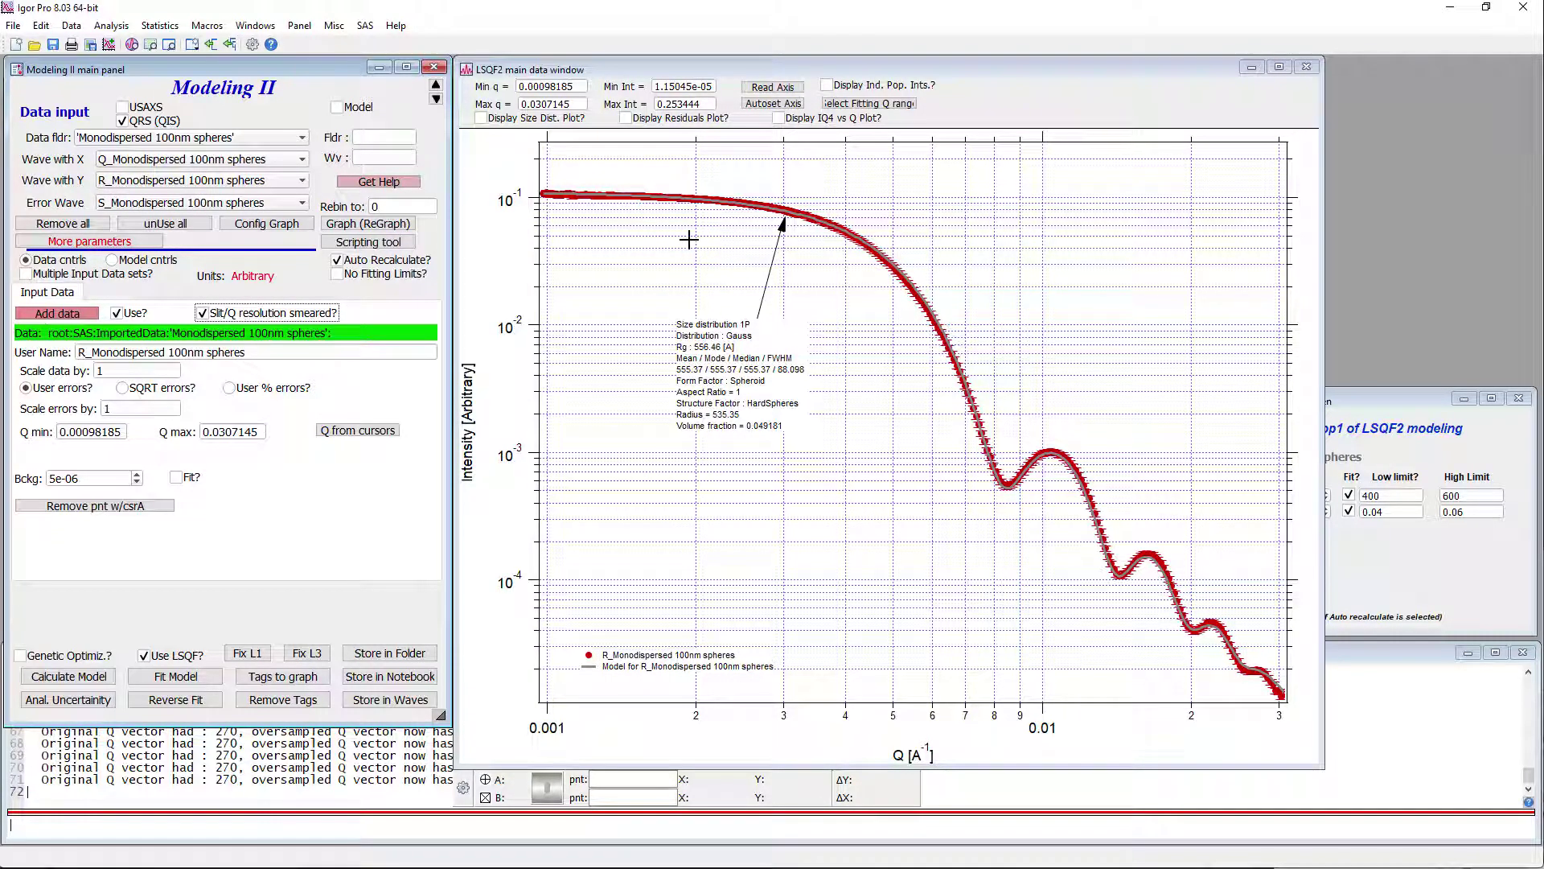